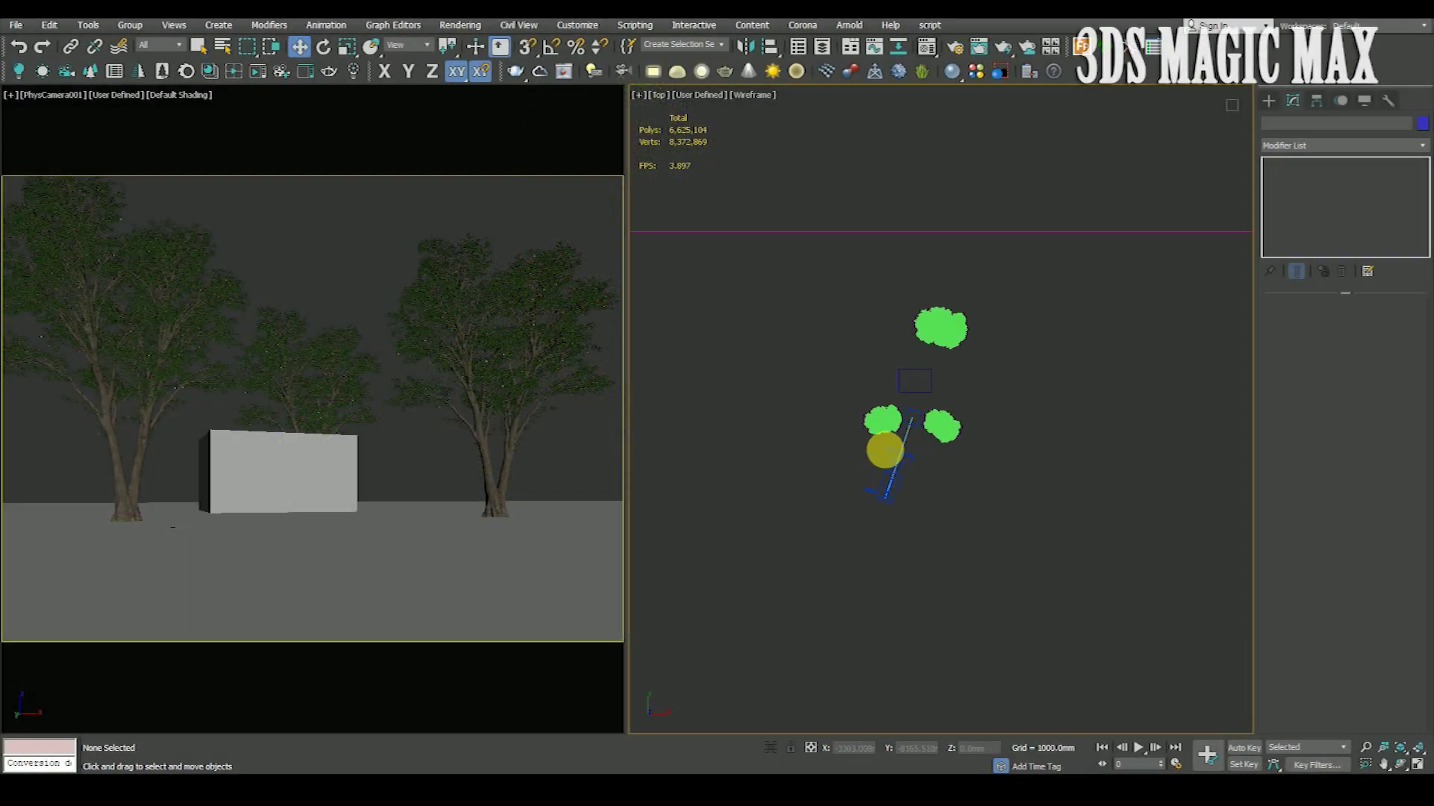
Step: Place a targeted CoronaSun in the Top viewport, aimed from lower right at the trees and box
{"action": "left_click", "coordinate": [1268, 100]}
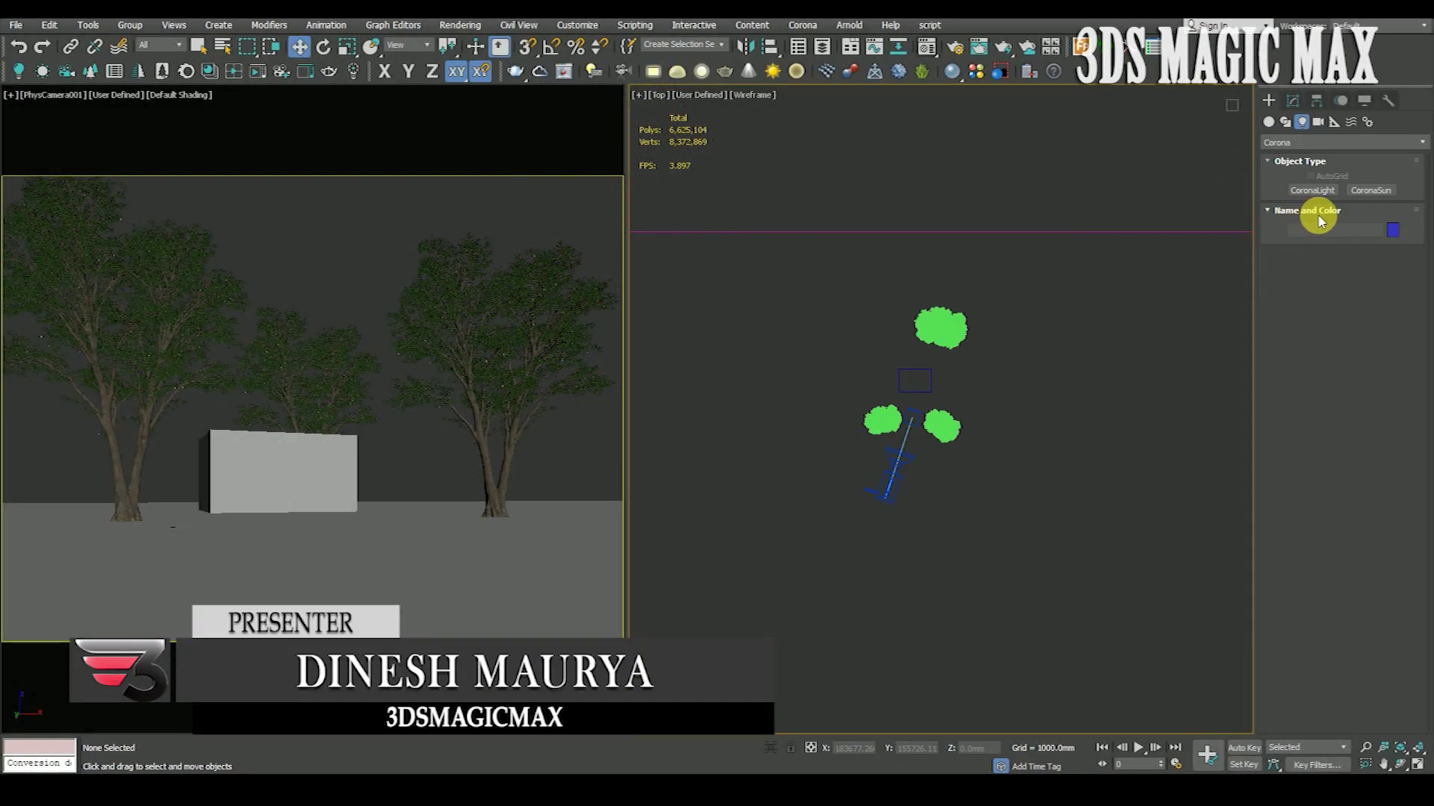
{"action": "left_click", "coordinate": [1364, 191]}
{"action": "scroll", "coordinate": [889, 403], "scroll_direction": "down", "scroll_amount": 2}
{"action": "left_click_drag", "start_coordinate": [1120, 620], "coordinate": [890, 374]}
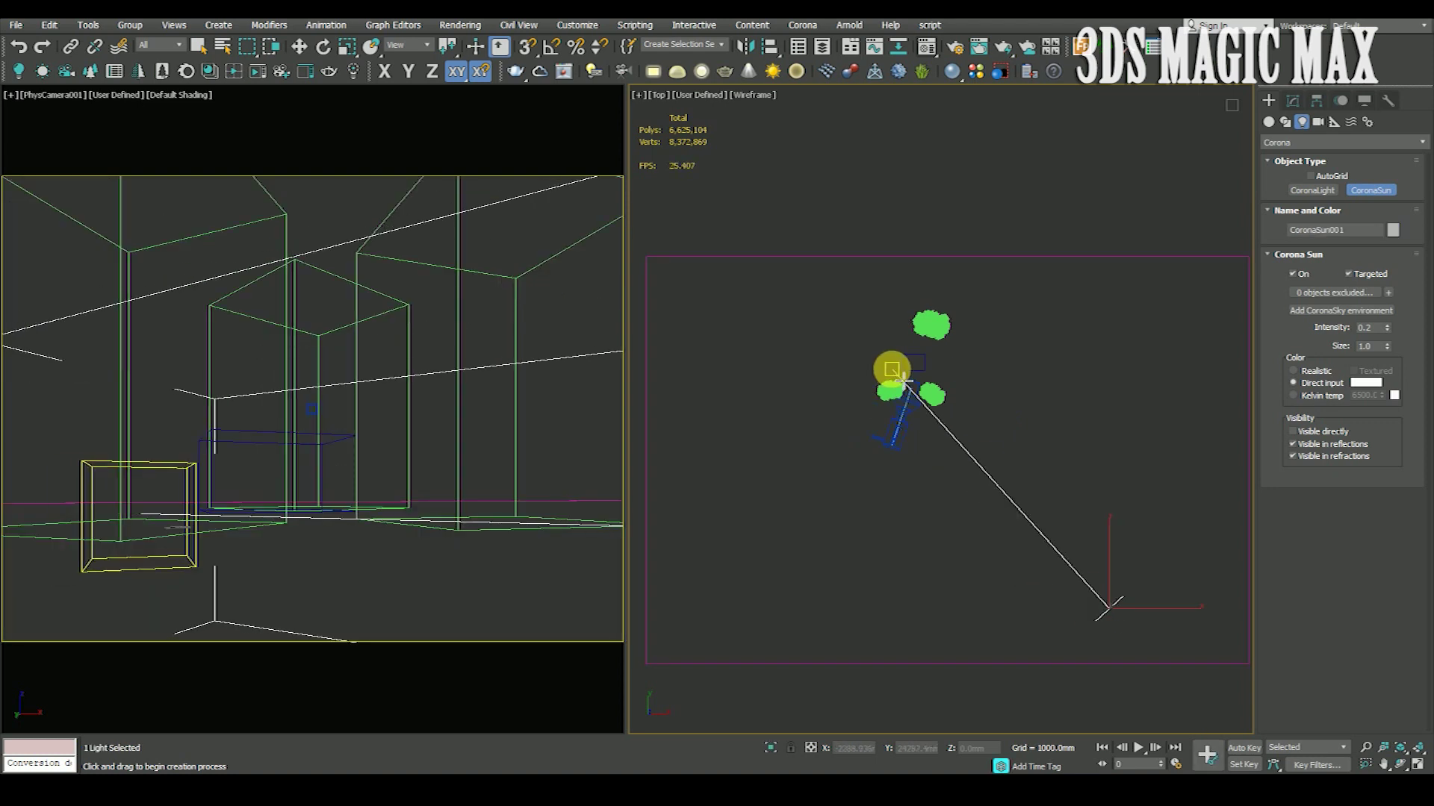
Step: Set CoronaSun001's Size to 2.0 in the Modify panel, then deselect it
{"action": "left_click", "coordinate": [299, 47]}
{"action": "key", "text": "f"}
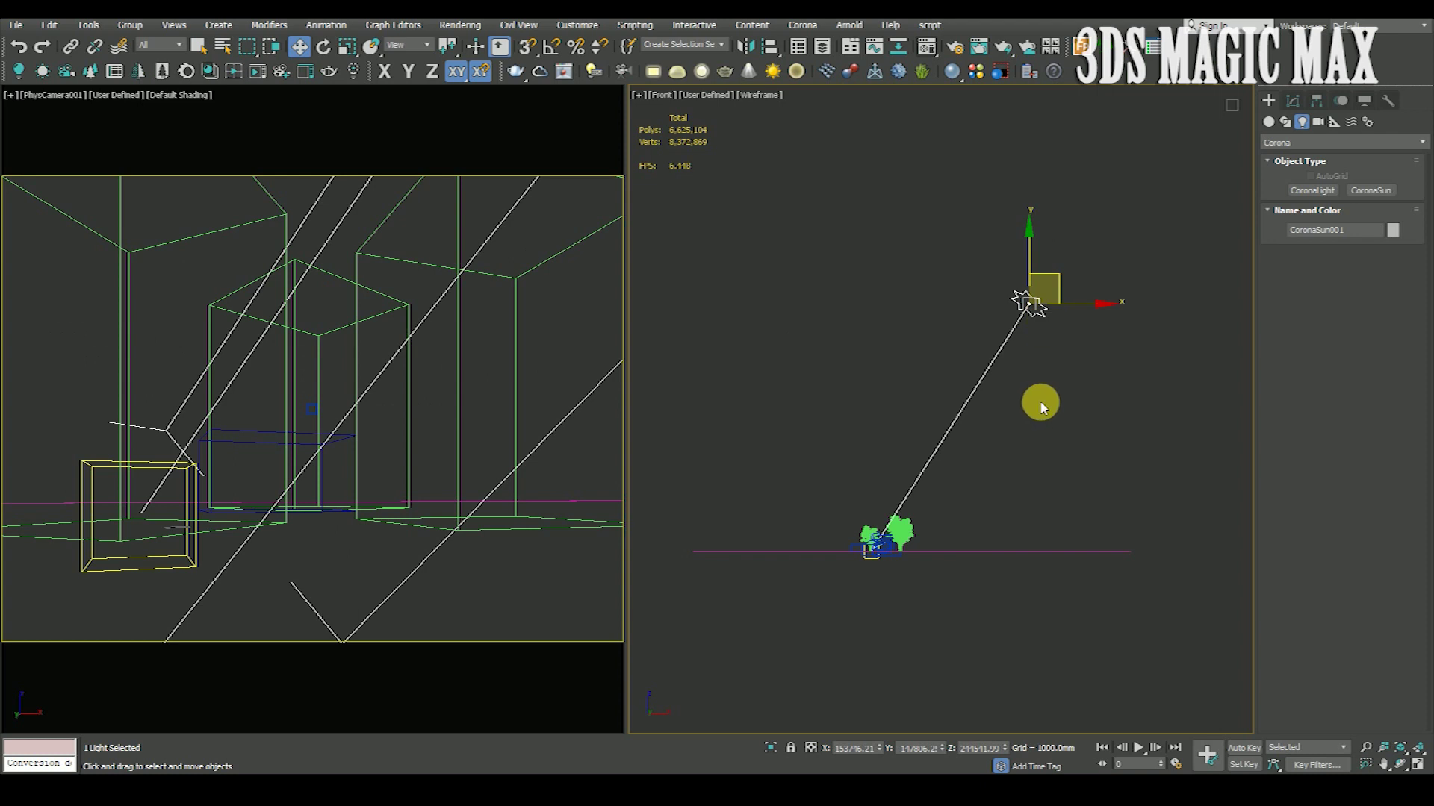
{"action": "key", "text": "t"}
{"action": "left_click", "coordinate": [1293, 100]}
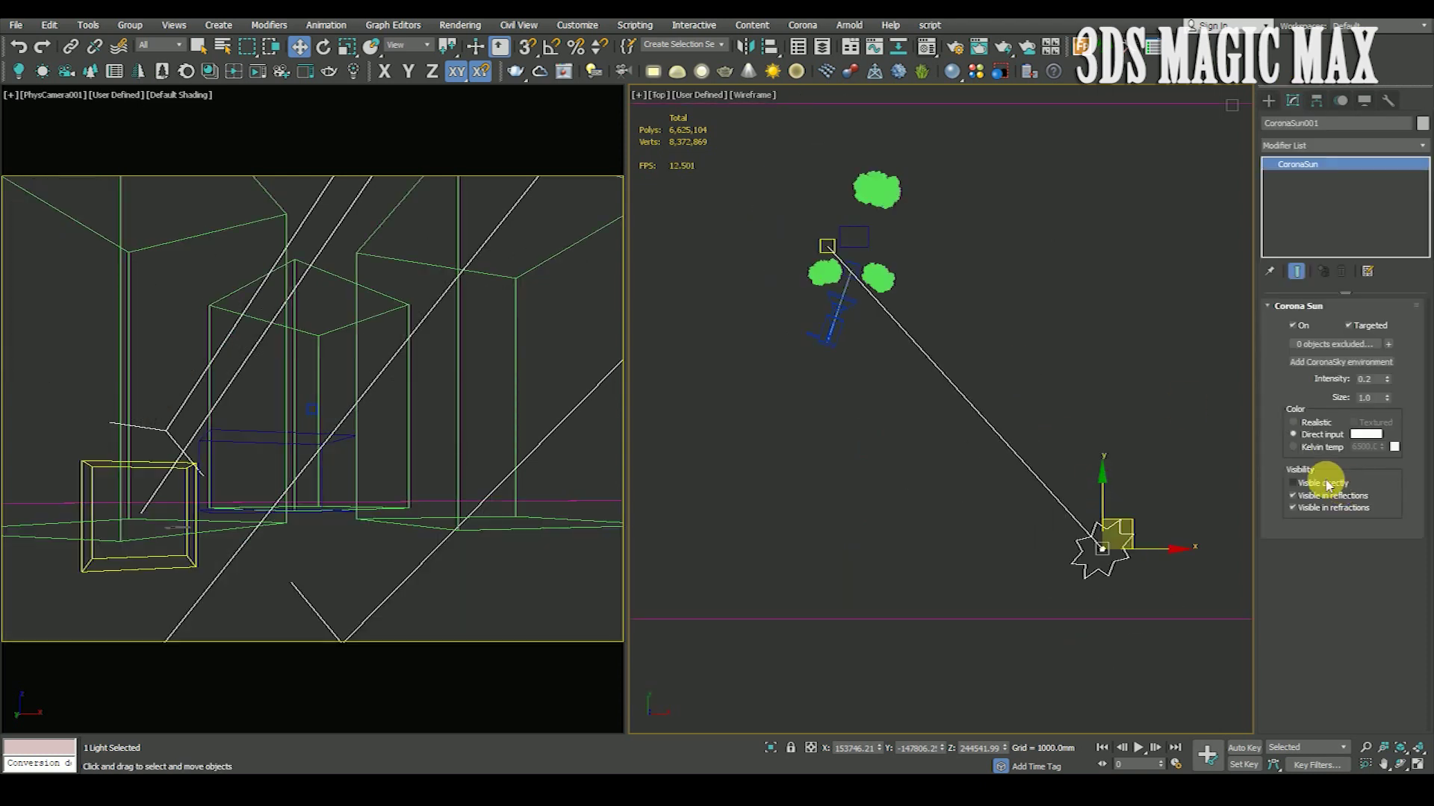
{"action": "left_click", "coordinate": [1365, 398]}
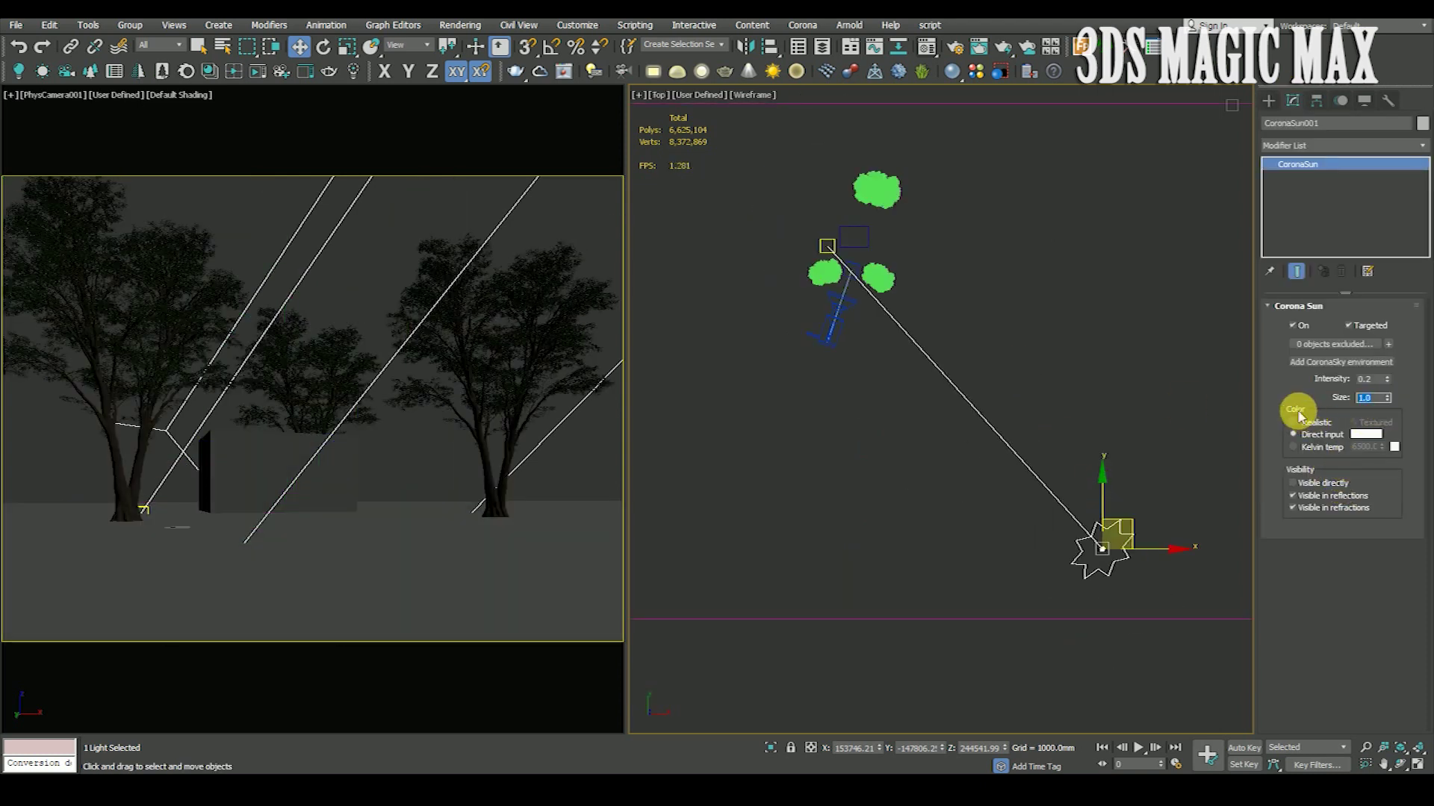
{"action": "type", "text": "2"}
{"action": "left_click", "coordinate": [1356, 385]}
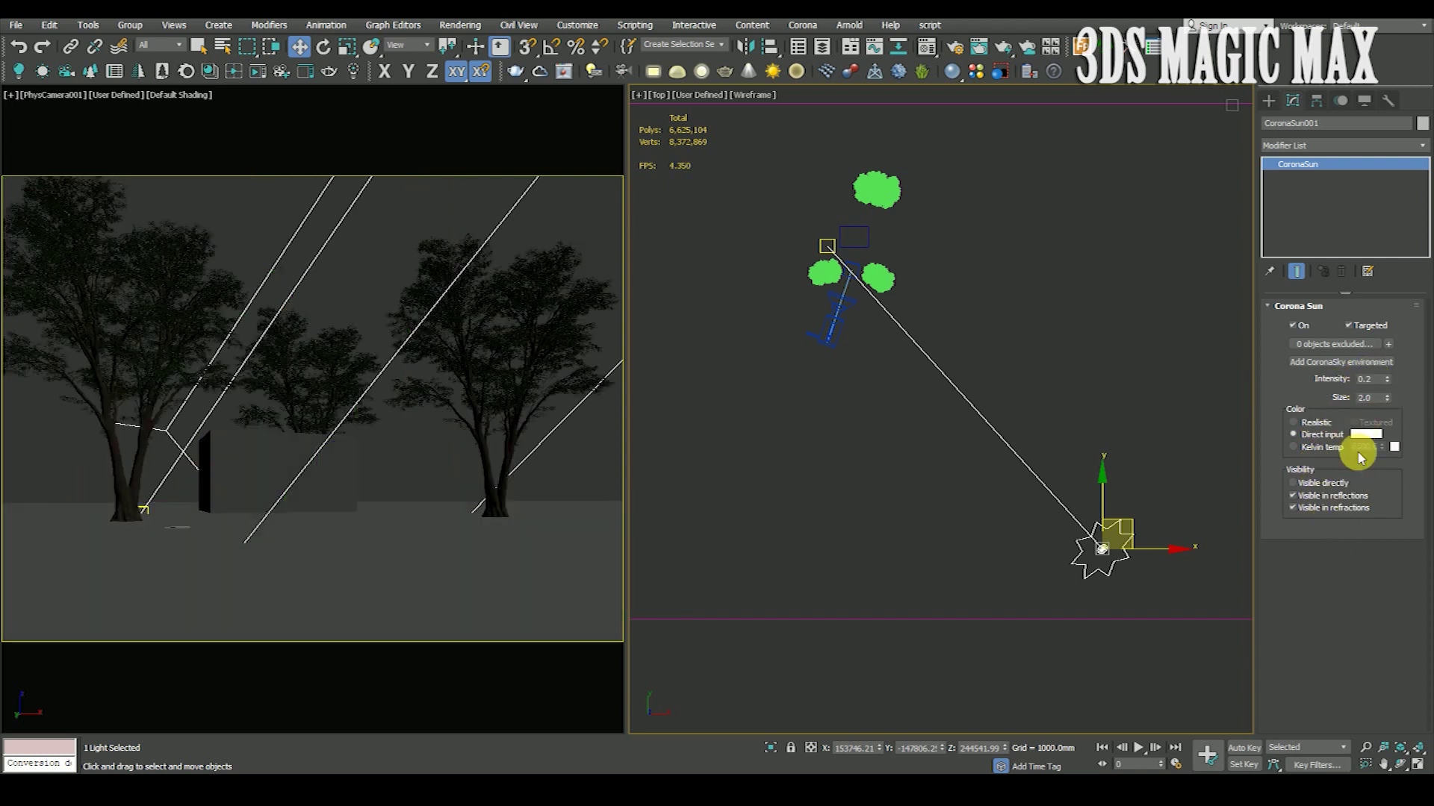
{"action": "scroll", "coordinate": [844, 441], "scroll_direction": "down", "scroll_amount": 3}
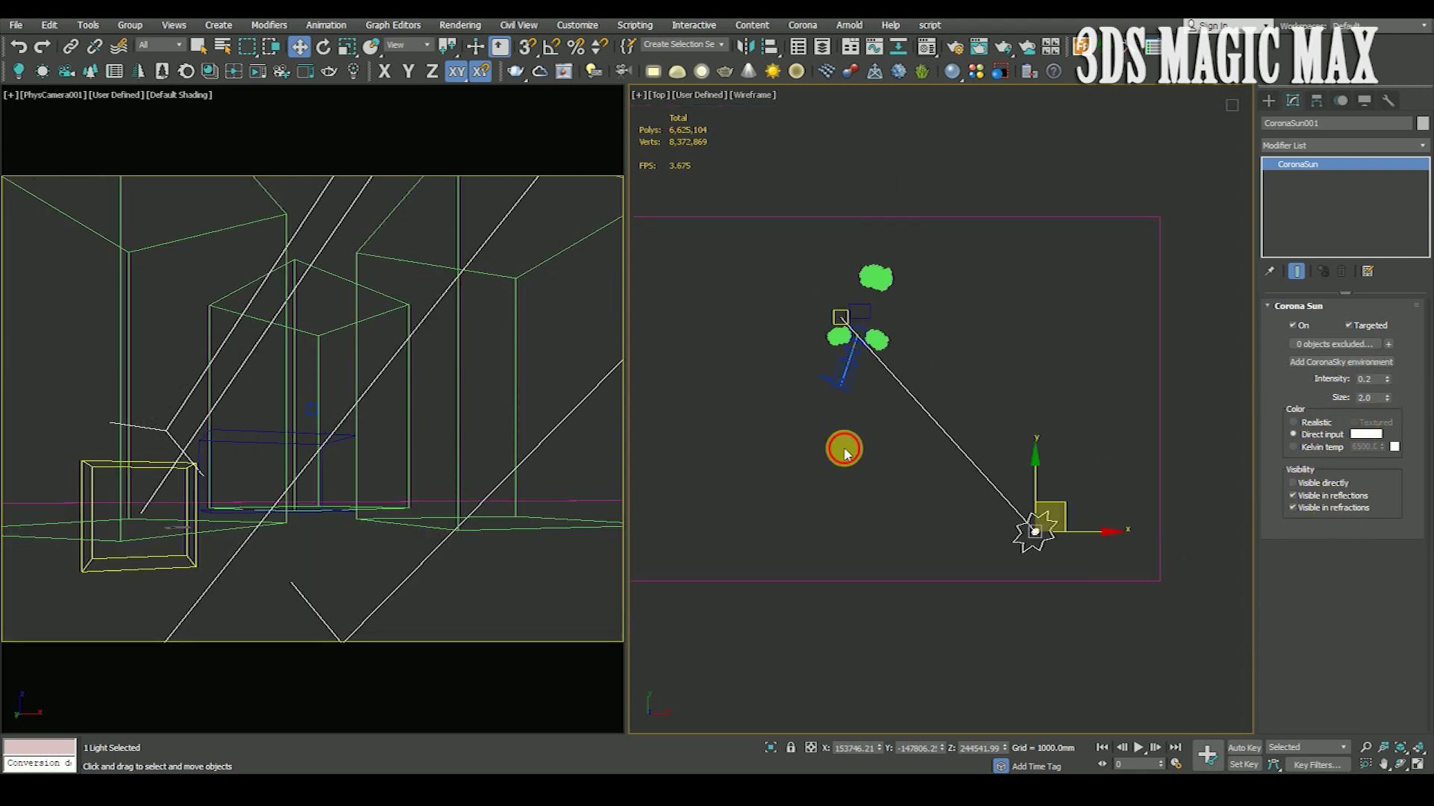
{"action": "left_click", "coordinate": [844, 451]}
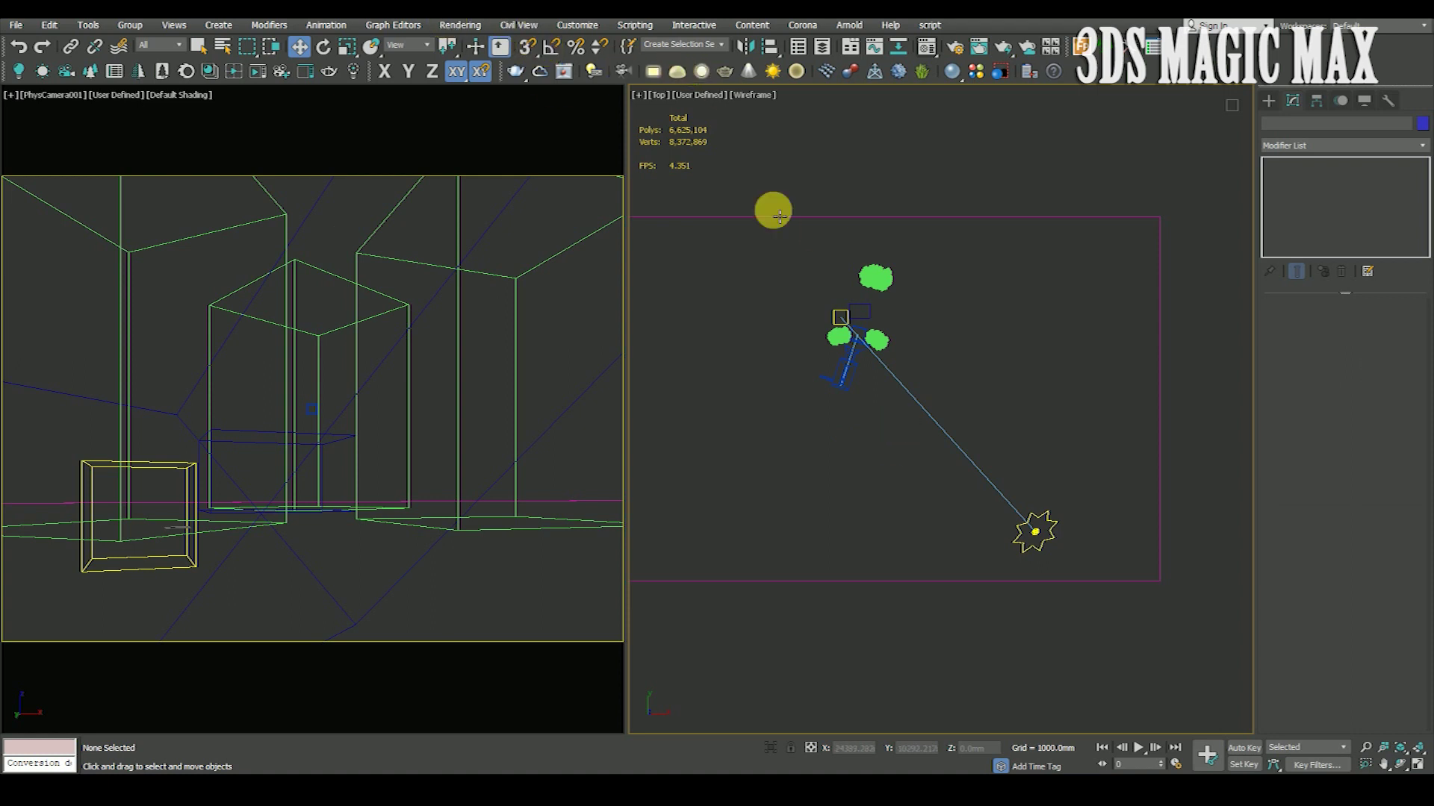
Step: Assign a CoronaSky map to the Diffuse of an empty Material Editor slot
{"action": "left_click", "coordinate": [927, 47]}
{"action": "left_click", "coordinate": [1021, 256]}
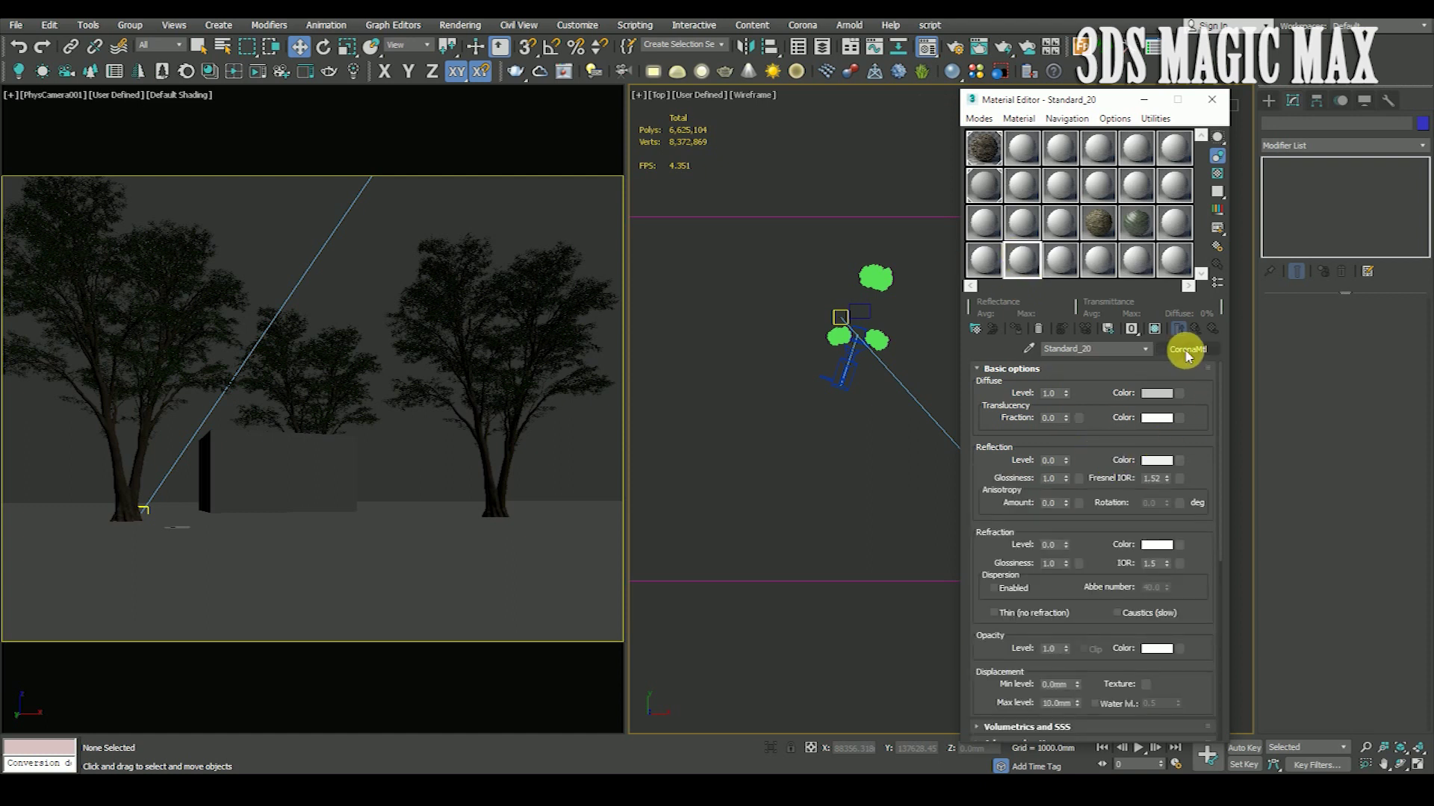
{"action": "left_click", "coordinate": [1180, 393]}
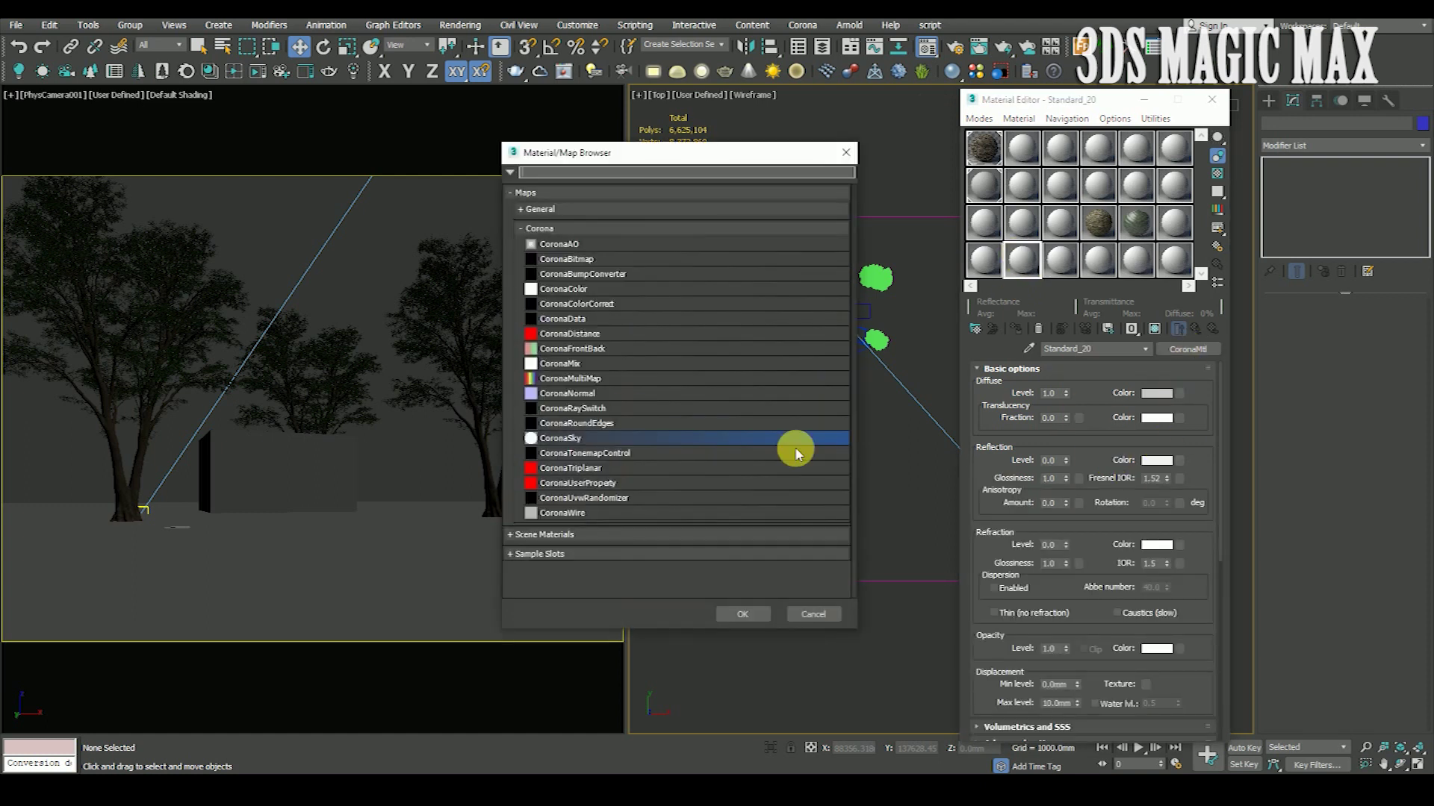
{"action": "double_click", "coordinate": [589, 437]}
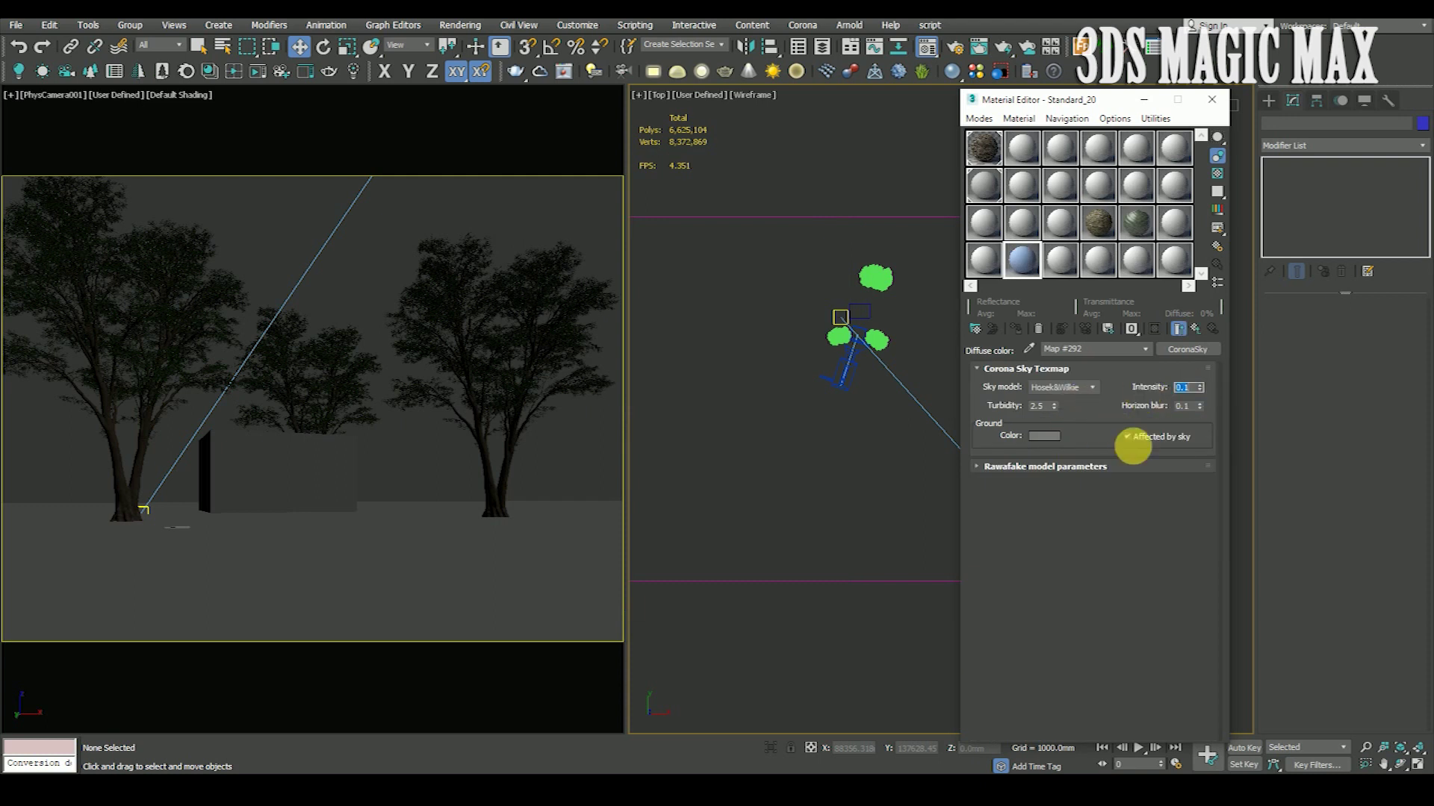
{"action": "left_click", "coordinate": [463, 26]}
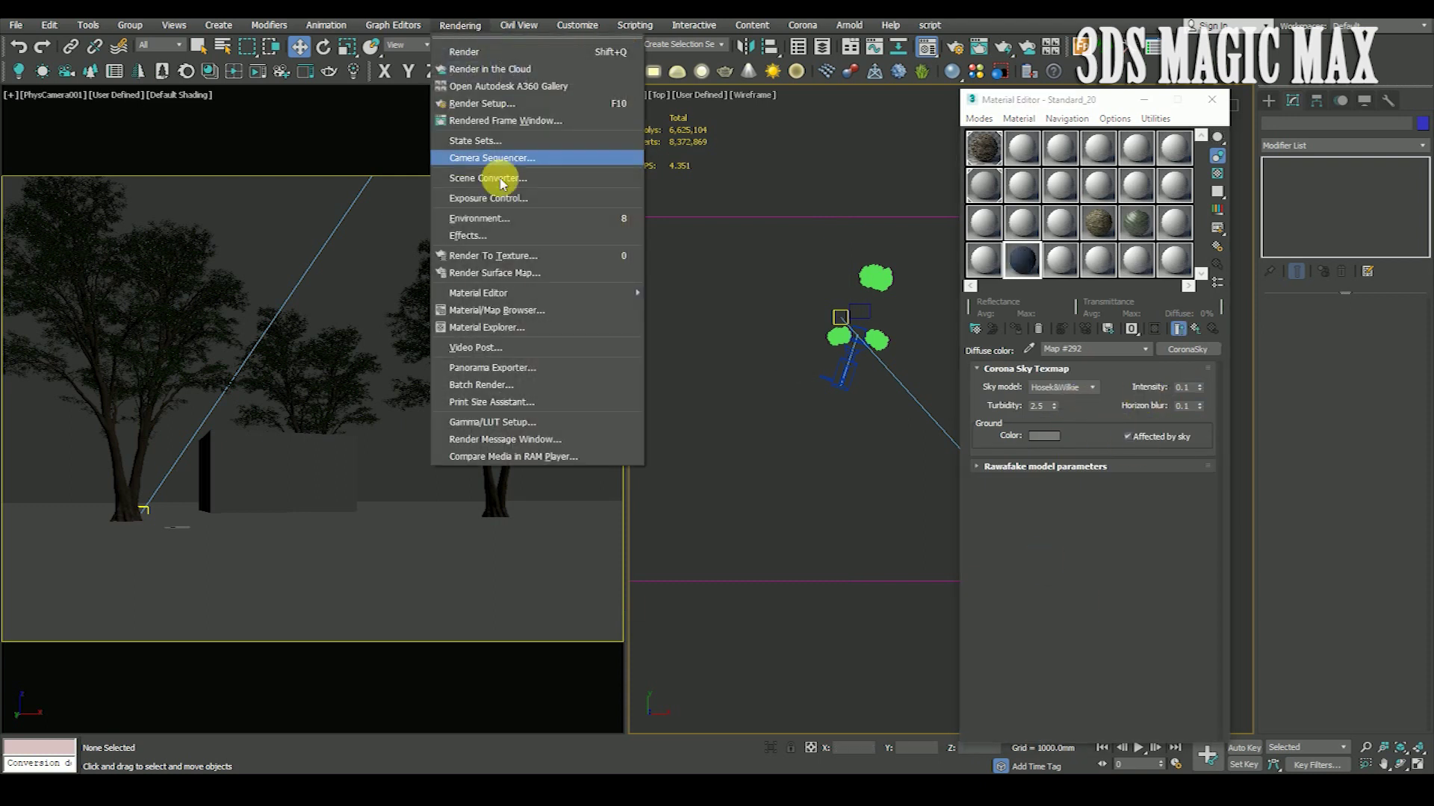
Step: Make the CoronaSky map the environment map as an instance of the material slot
{"action": "left_click", "coordinate": [501, 216]}
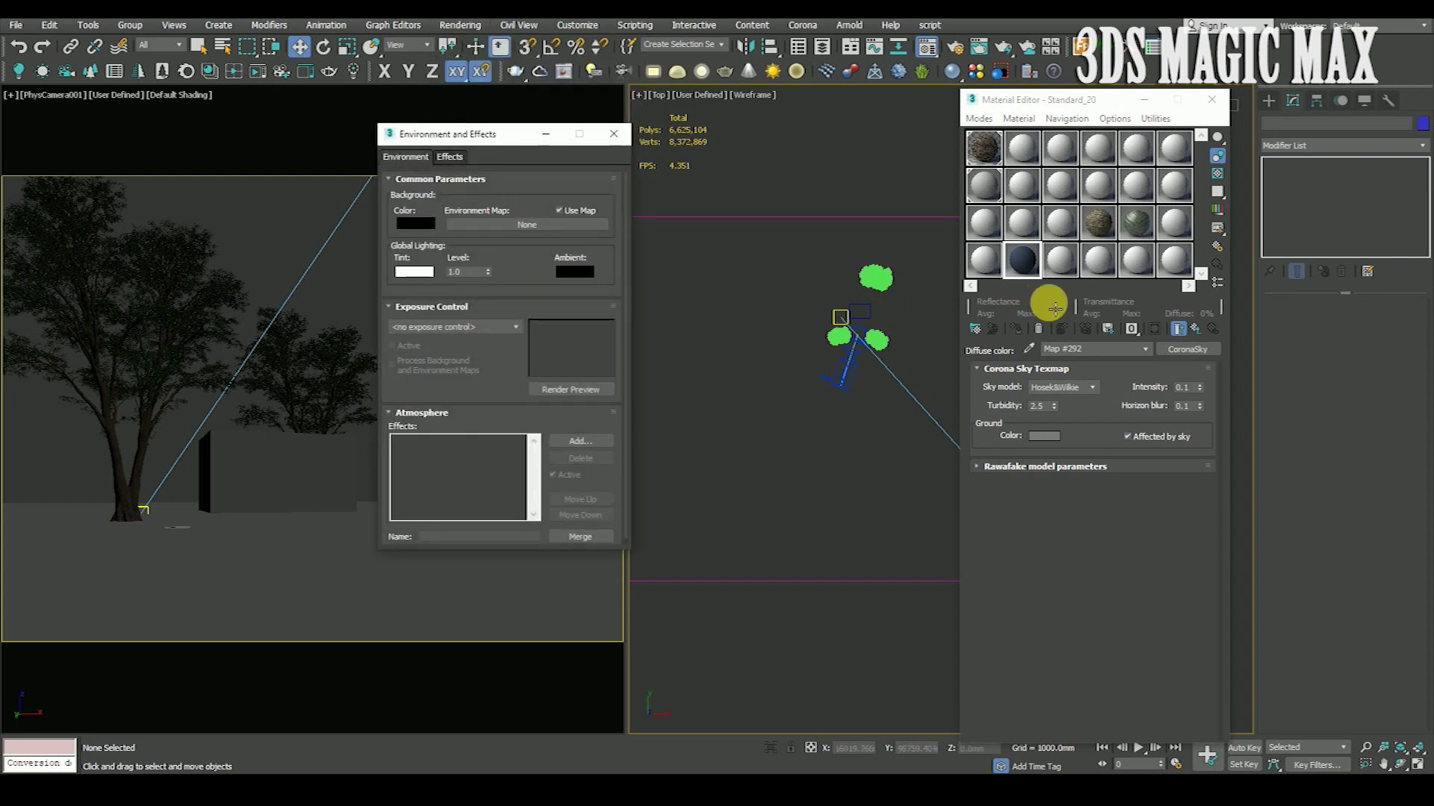
{"action": "left_click_drag", "start_coordinate": [1188, 349], "coordinate": [562, 221]}
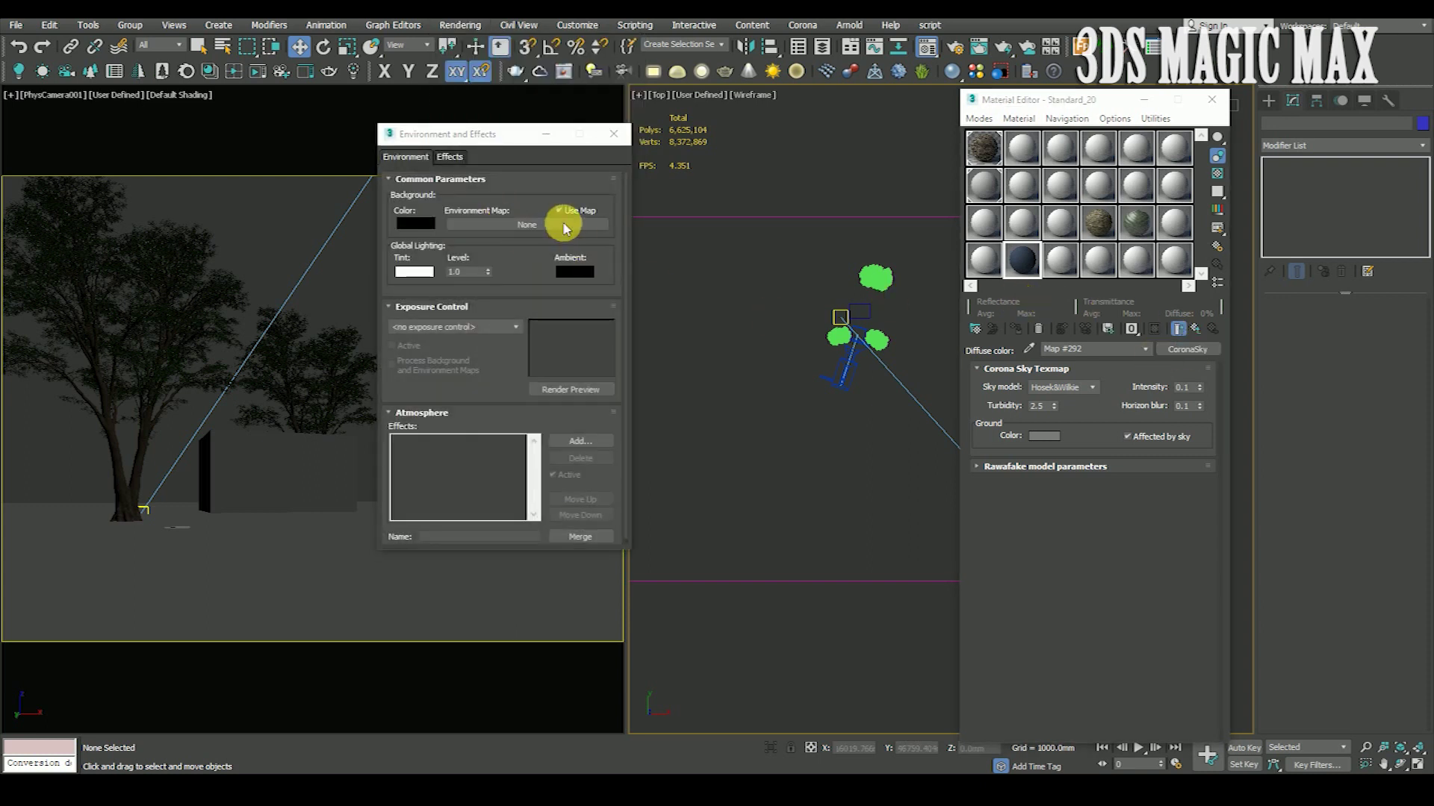
{"action": "left_click", "coordinate": [475, 389]}
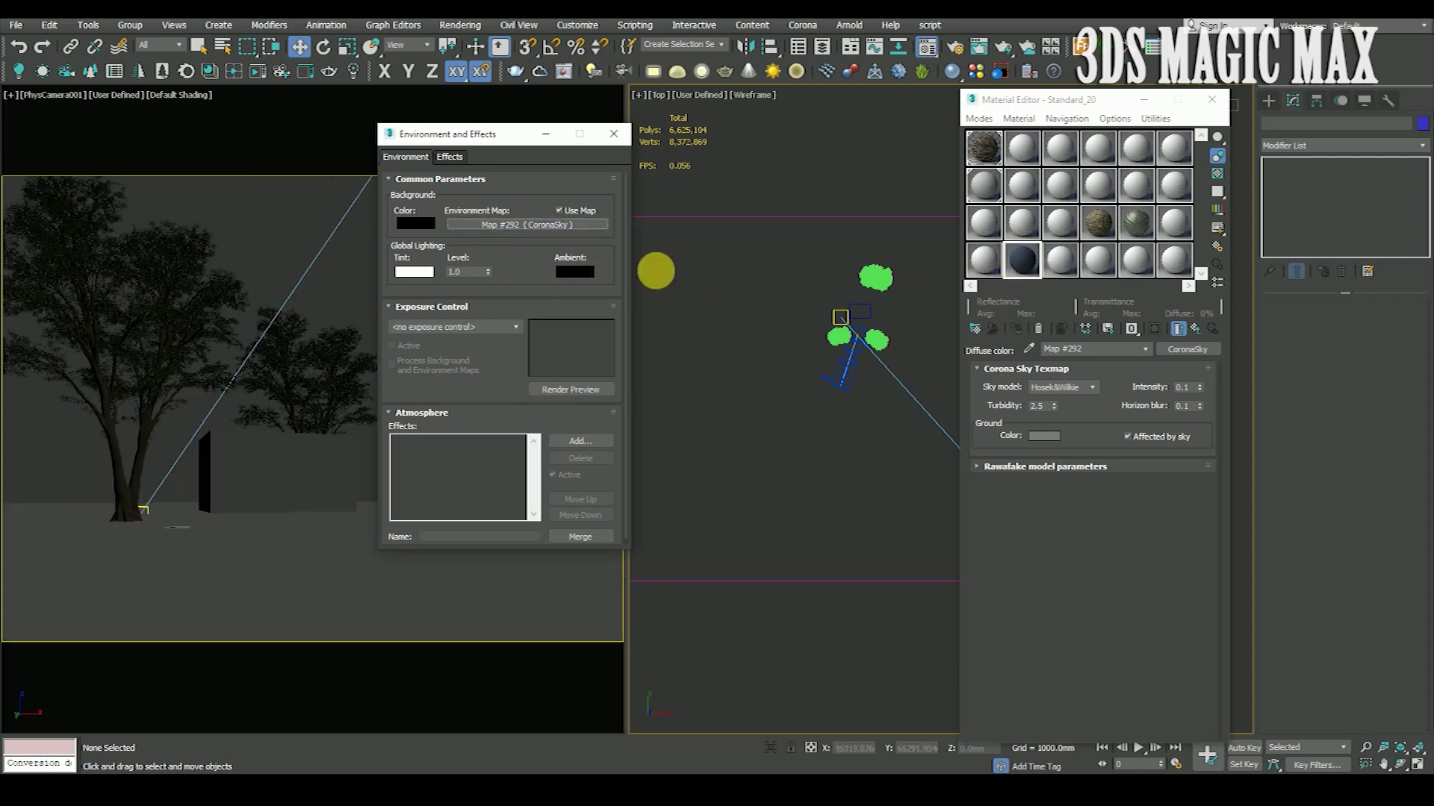
{"action": "left_click_drag", "start_coordinate": [519, 222], "coordinate": [806, 267]}
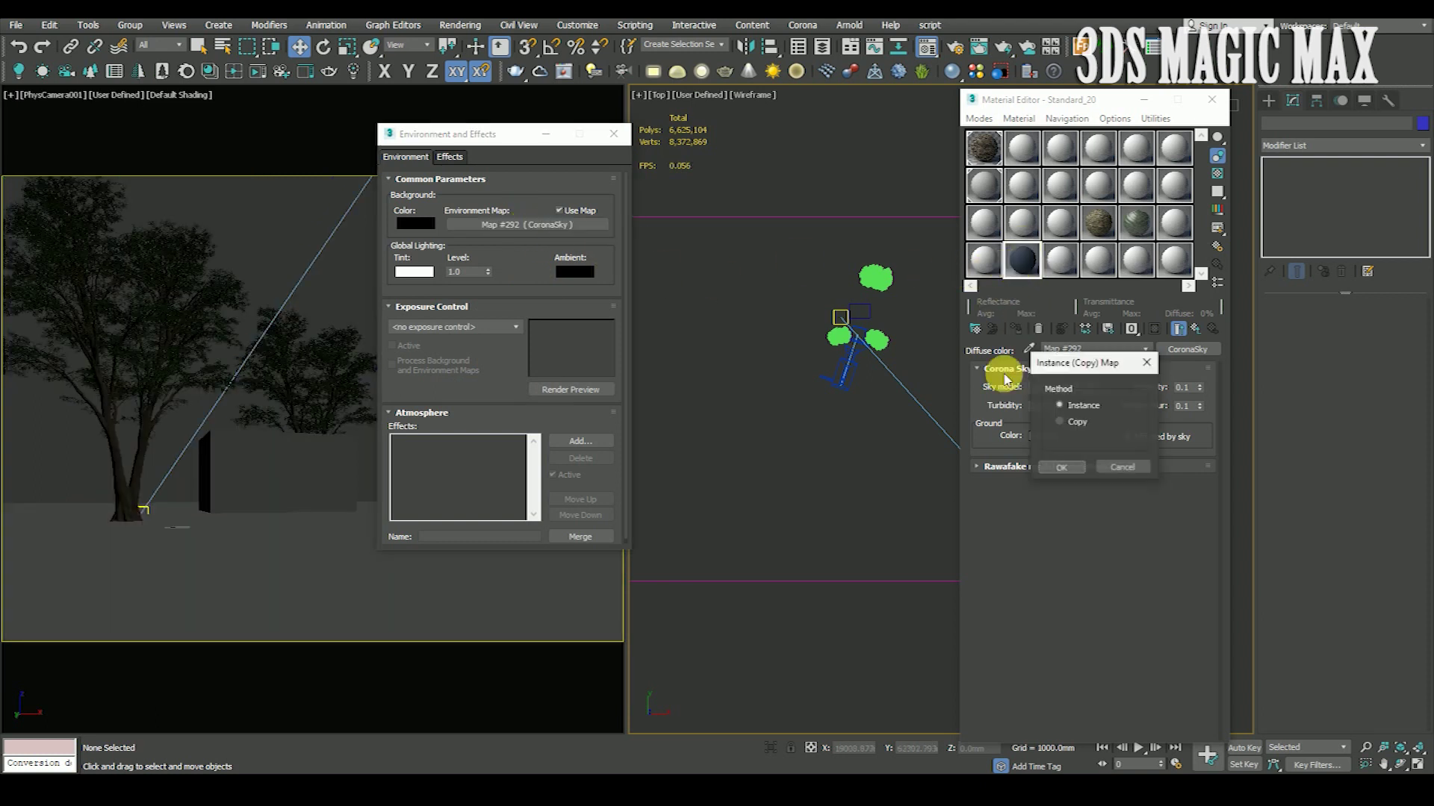
{"action": "left_click", "coordinate": [1052, 465]}
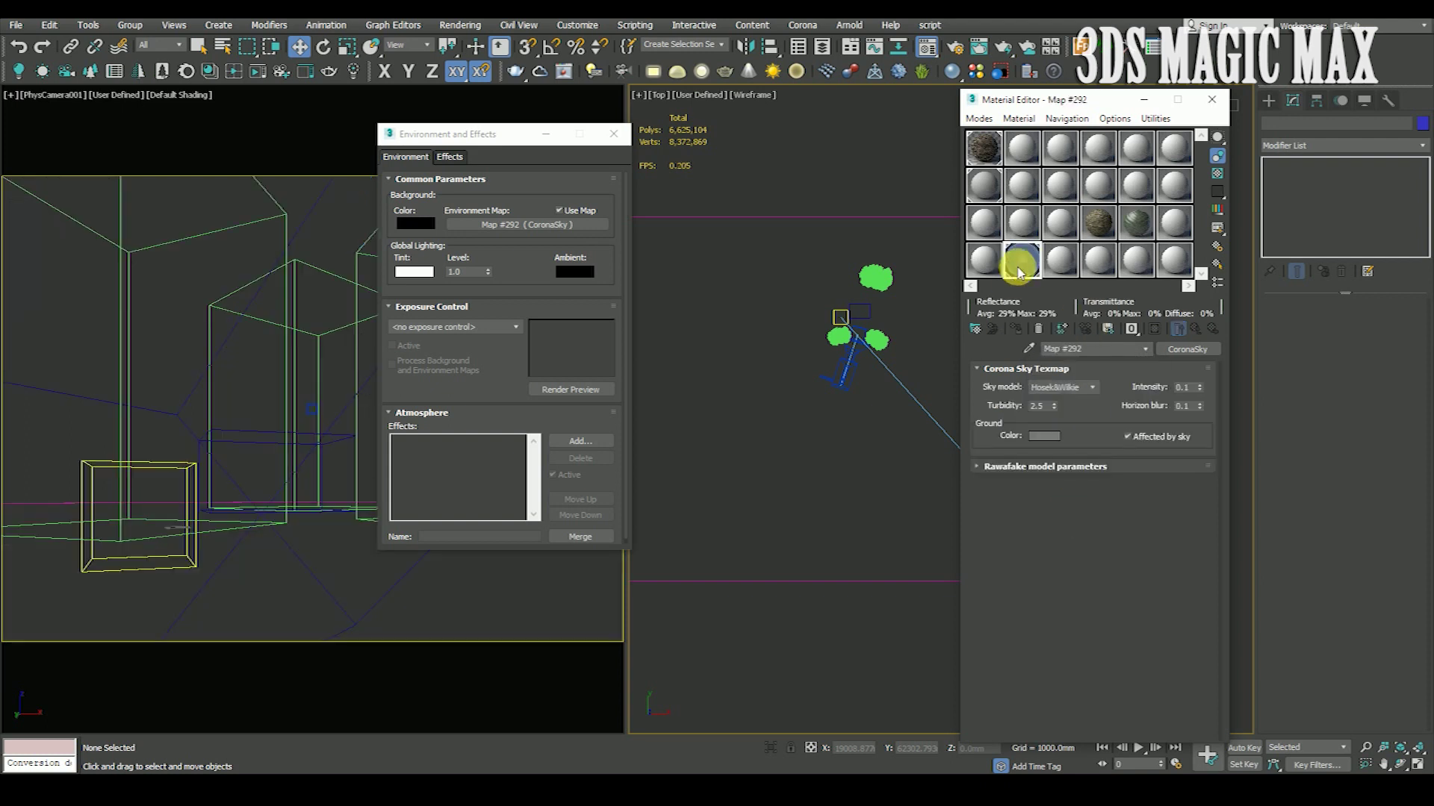
{"action": "left_click", "coordinate": [612, 136]}
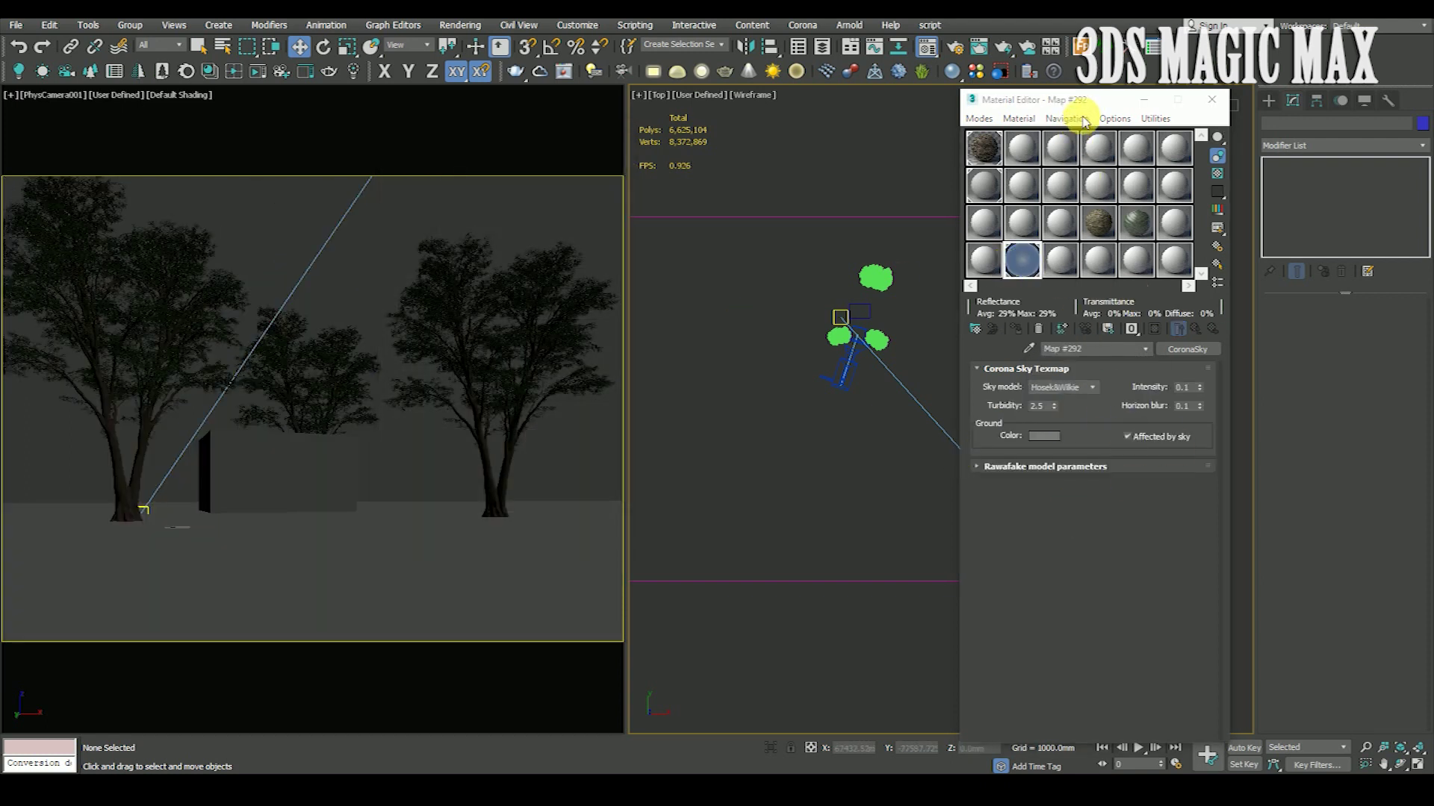
{"action": "left_click_drag", "start_coordinate": [1079, 100], "coordinate": [1000, 105]}
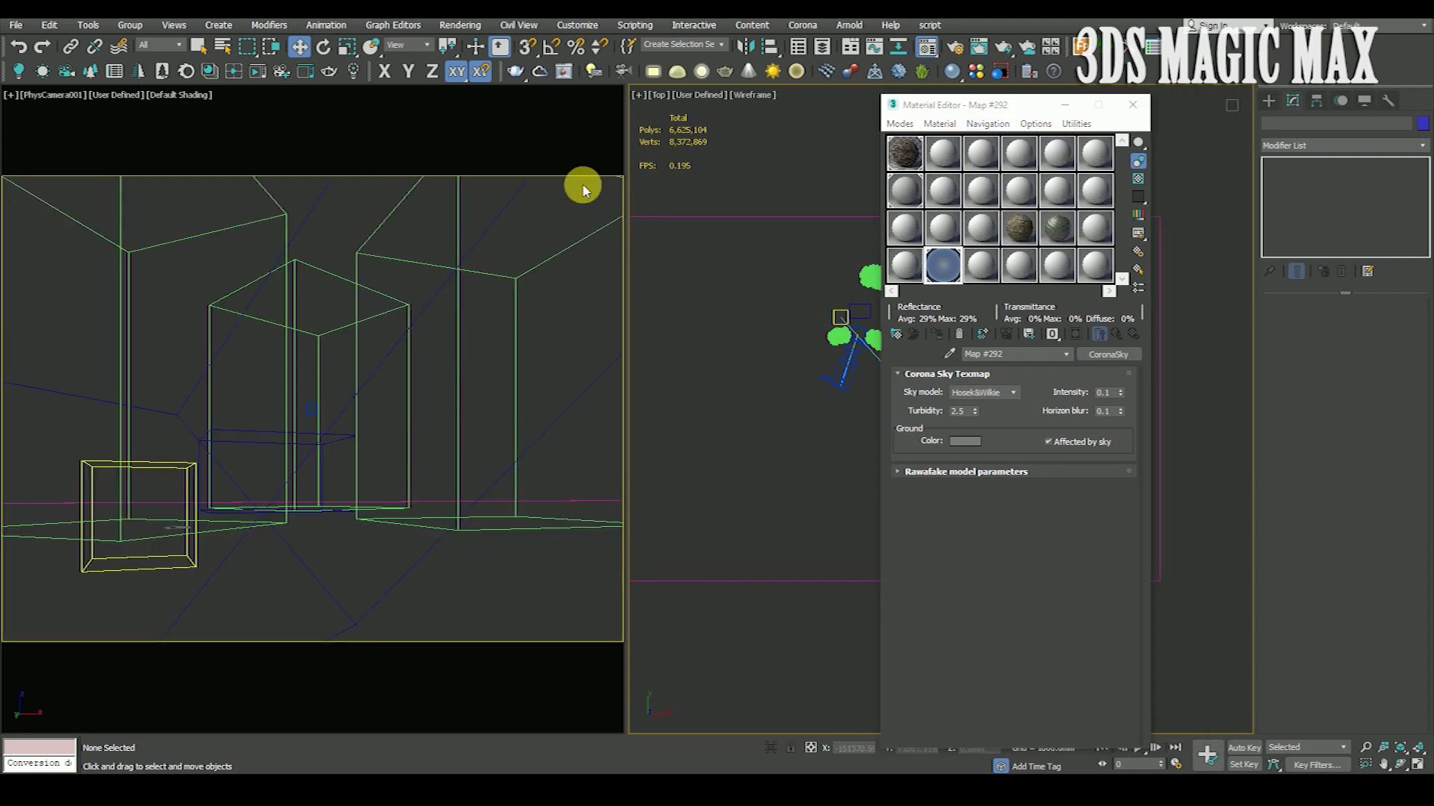
Step: Review Render Setup's Common and Scene tabs and start the Corona render to tree.tif
{"action": "left_click", "coordinate": [459, 25]}
{"action": "left_click", "coordinate": [484, 107]}
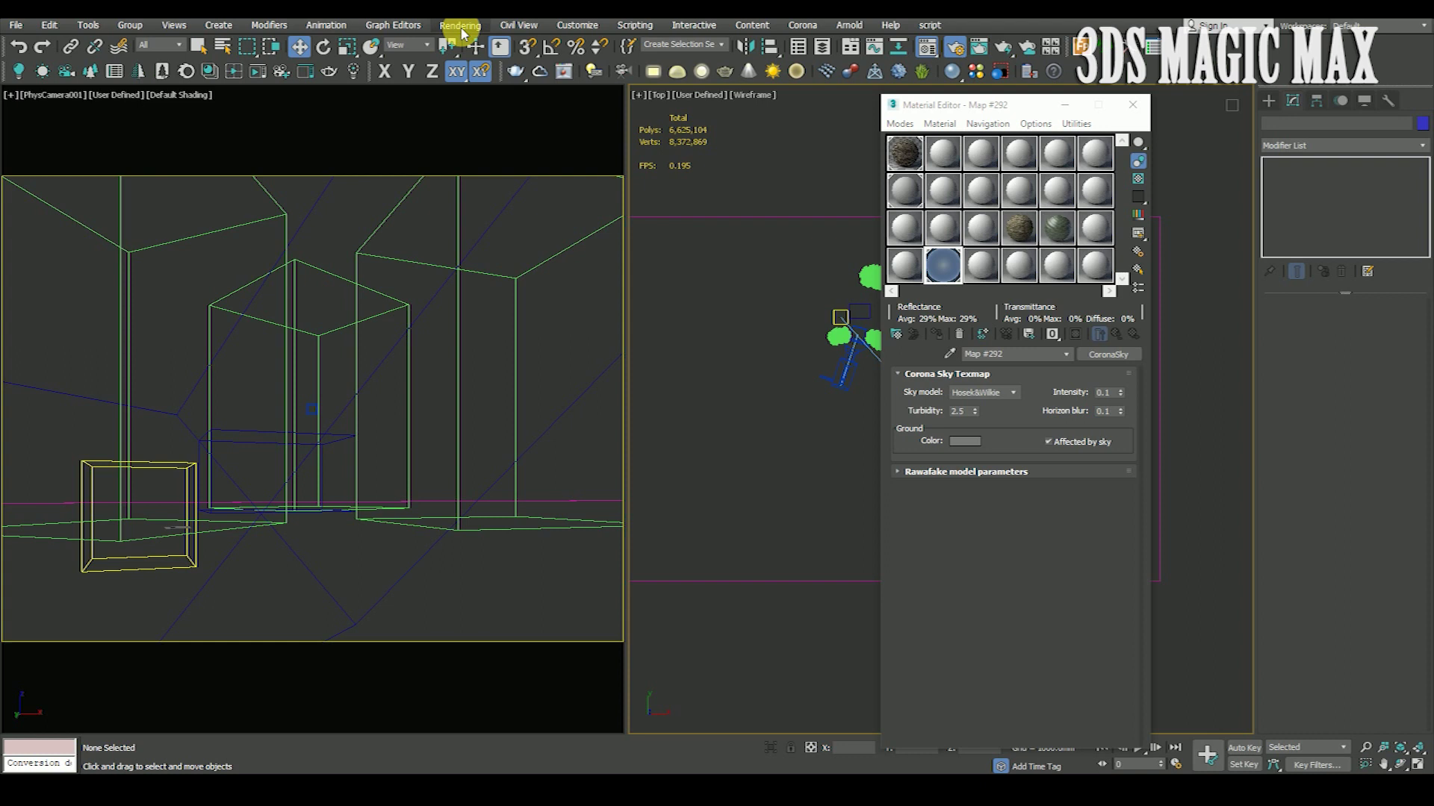
{"action": "left_click_drag", "start_coordinate": [825, 112], "coordinate": [769, 101]}
{"action": "left_click", "coordinate": [764, 208]}
{"action": "left_click", "coordinate": [739, 213]}
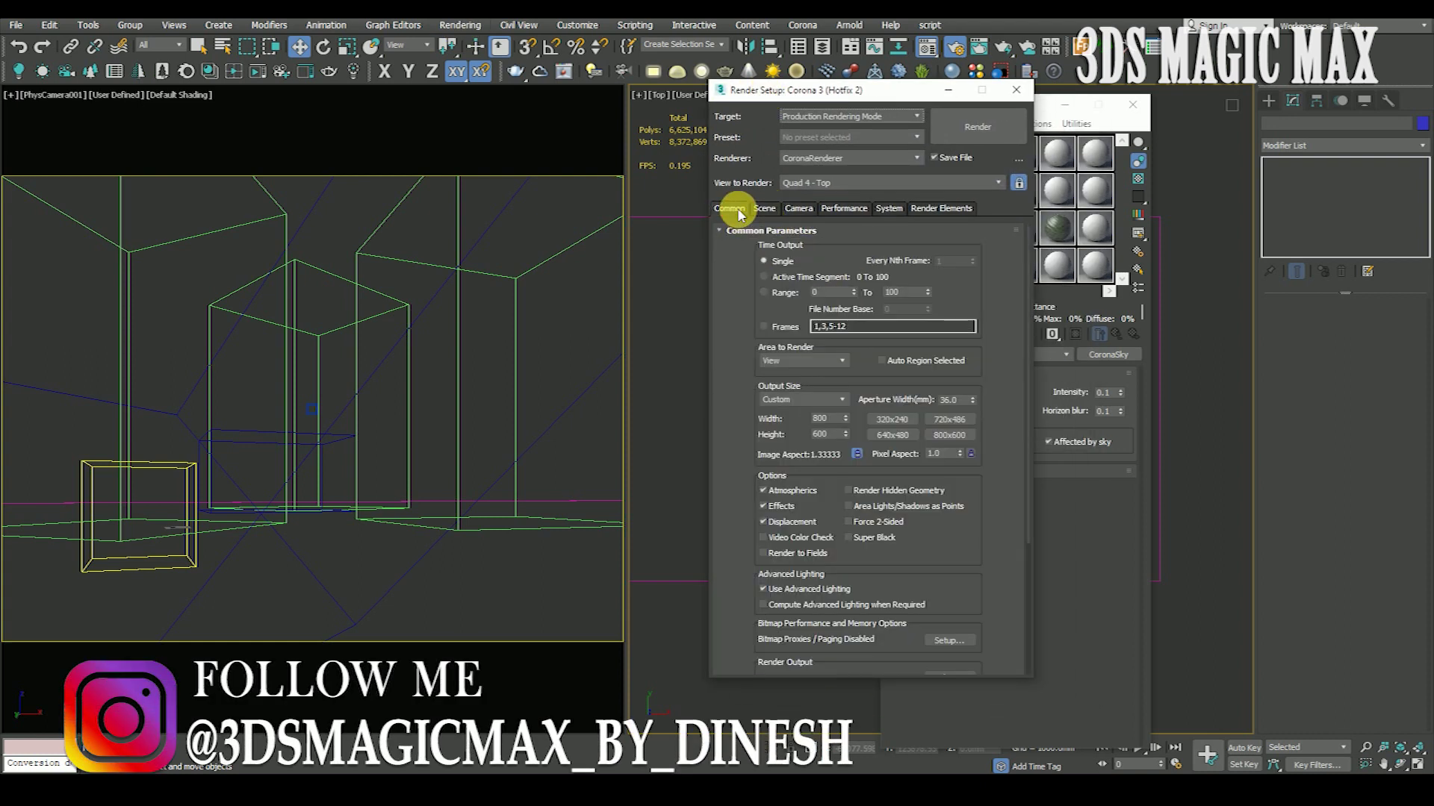
{"action": "left_click_drag", "start_coordinate": [730, 478], "coordinate": [734, 308]}
{"action": "scroll", "coordinate": [735, 309], "scroll_direction": "up", "scroll_amount": 5}
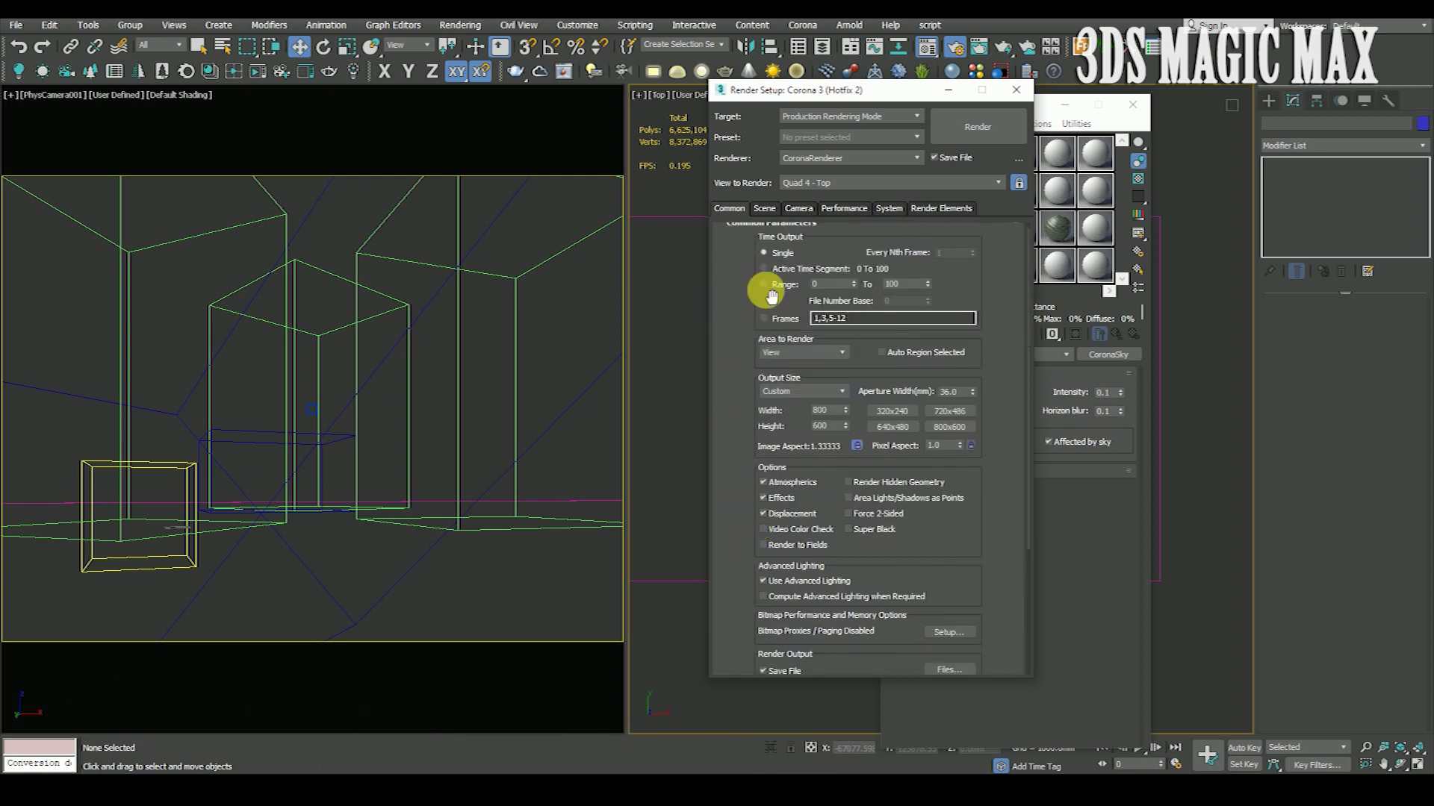
{"action": "left_click", "coordinate": [764, 208]}
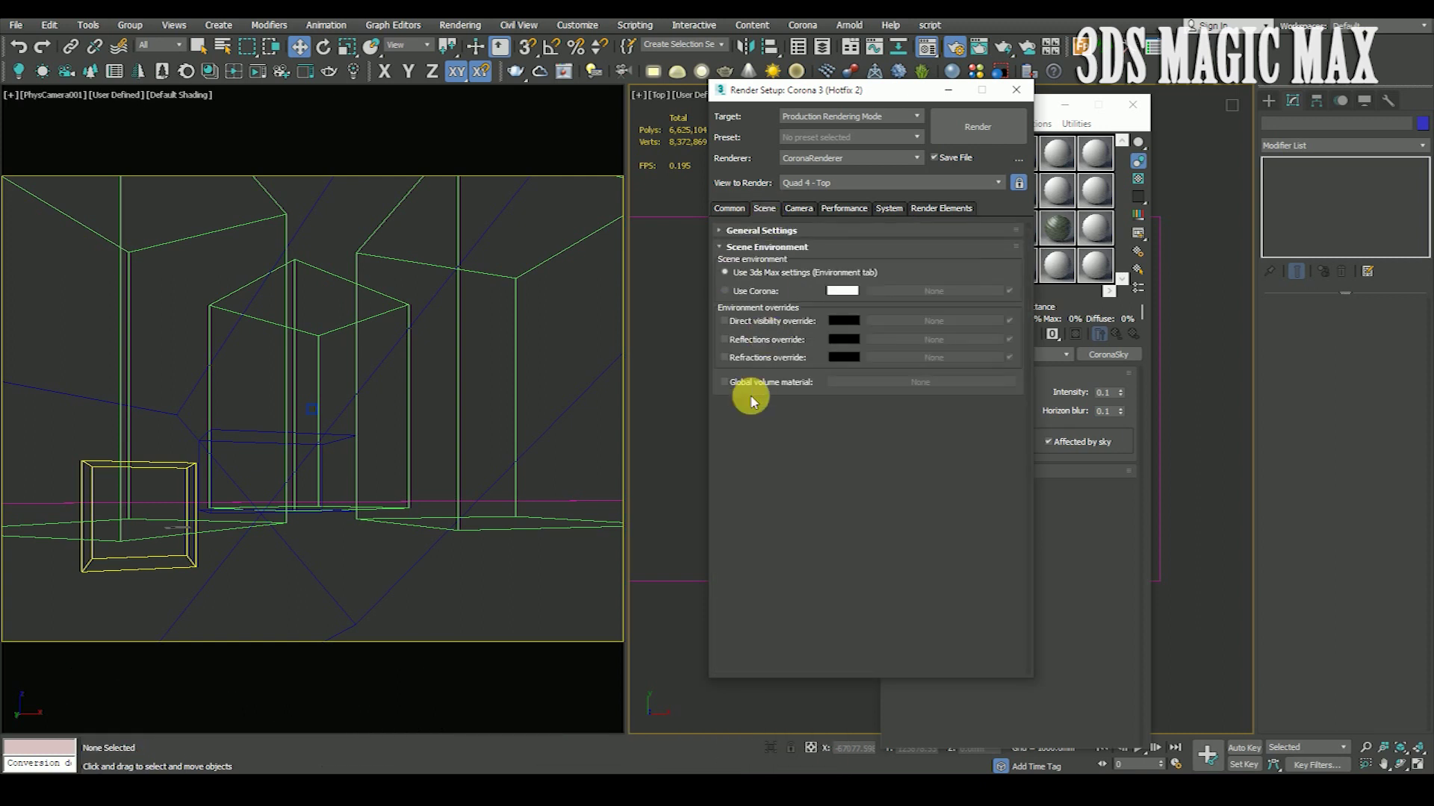
{"action": "left_click", "coordinate": [754, 230]}
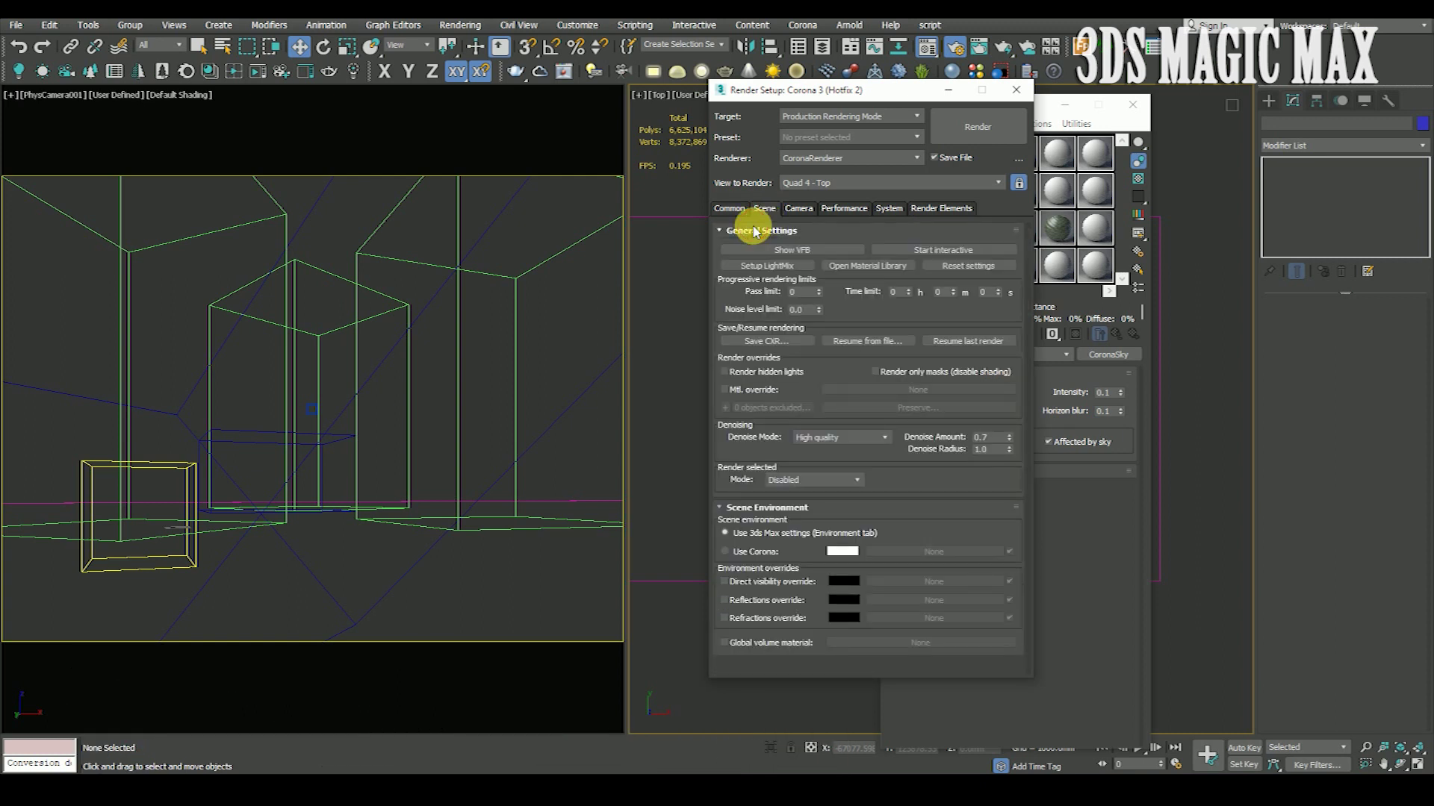
{"action": "left_click", "coordinate": [977, 125]}
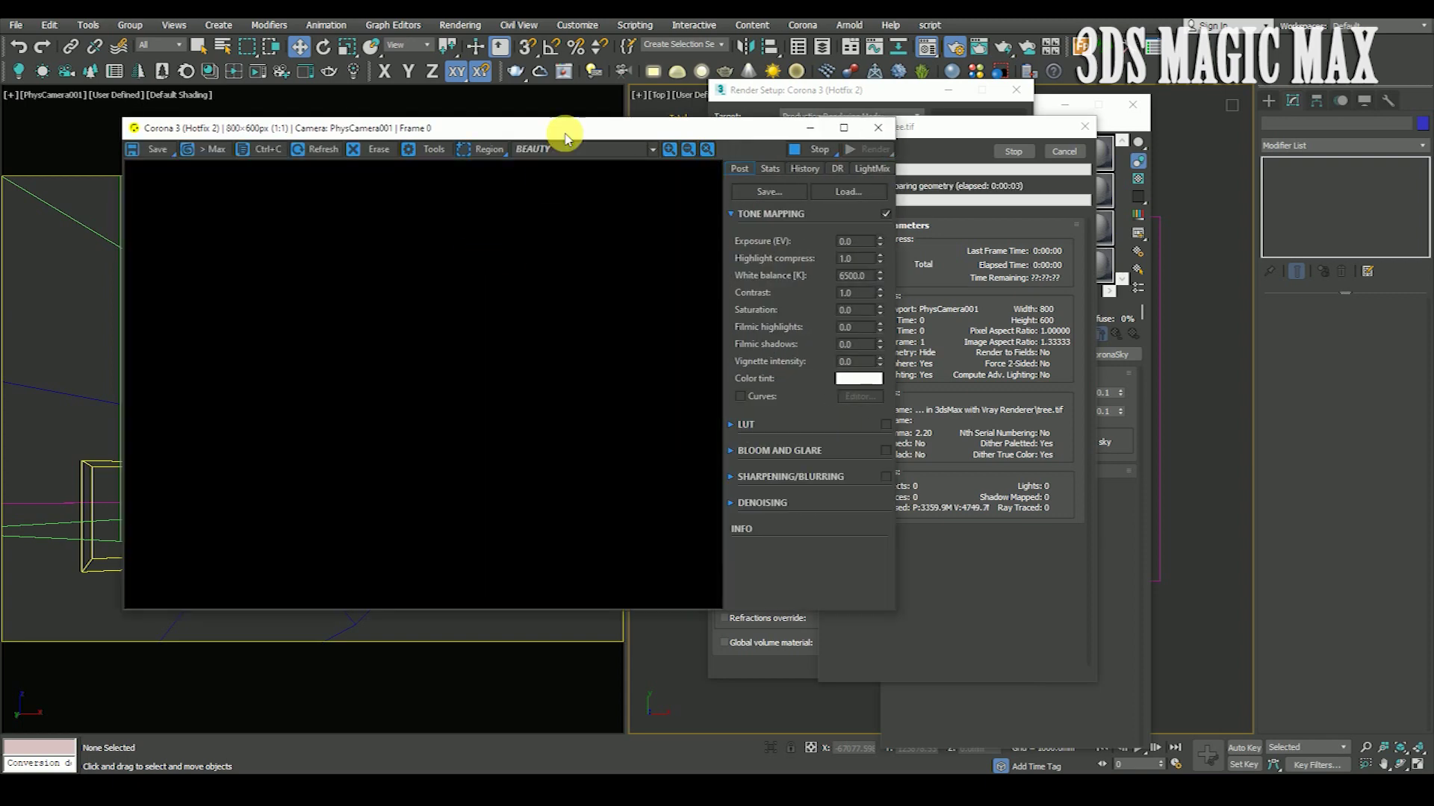
Step: Set Highlight compress to 3.0 and turn on the LUT in the Corona VFB
{"action": "scroll", "coordinate": [374, 361], "scroll_direction": "up", "scroll_amount": 1}
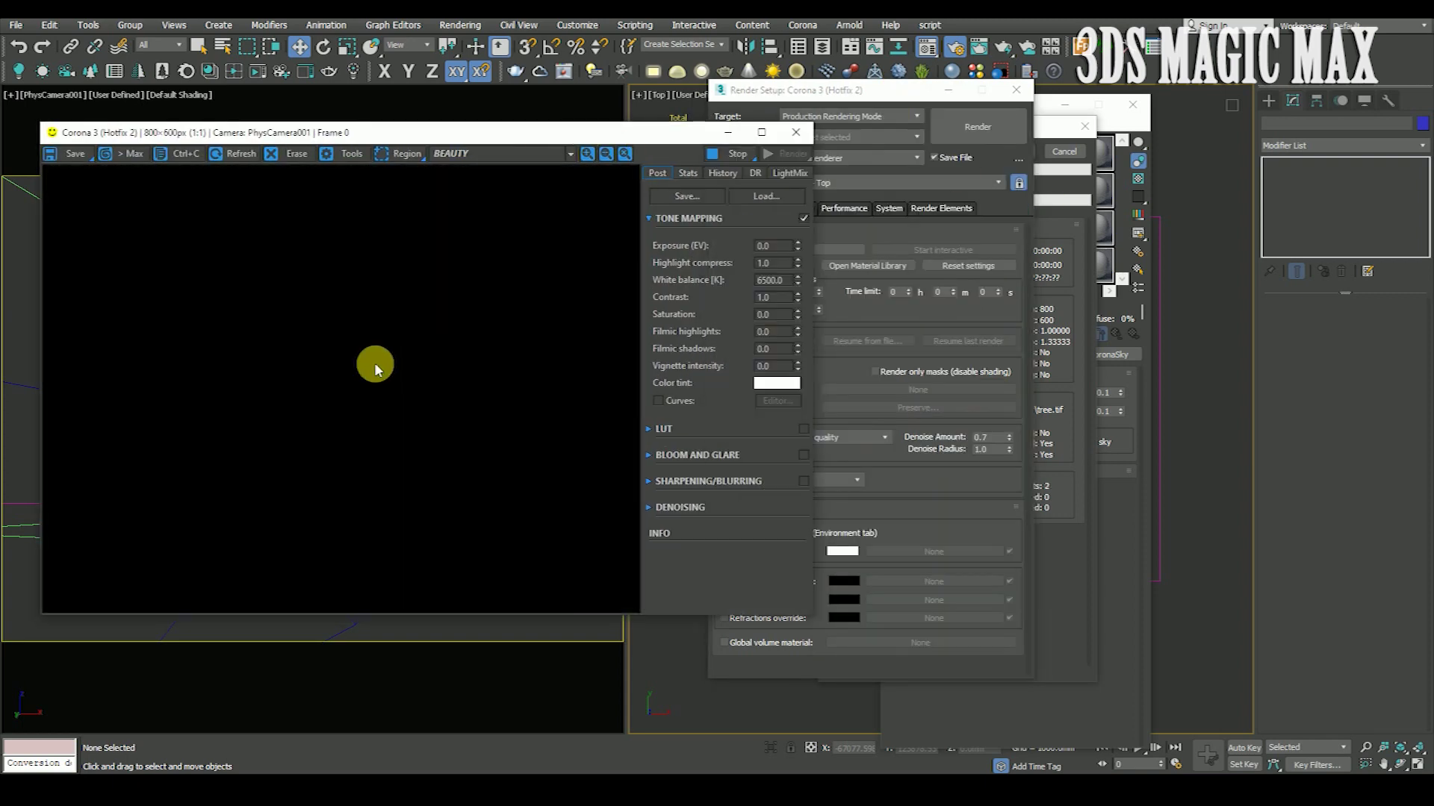
{"action": "scroll", "coordinate": [452, 383], "scroll_direction": "up", "scroll_amount": 1}
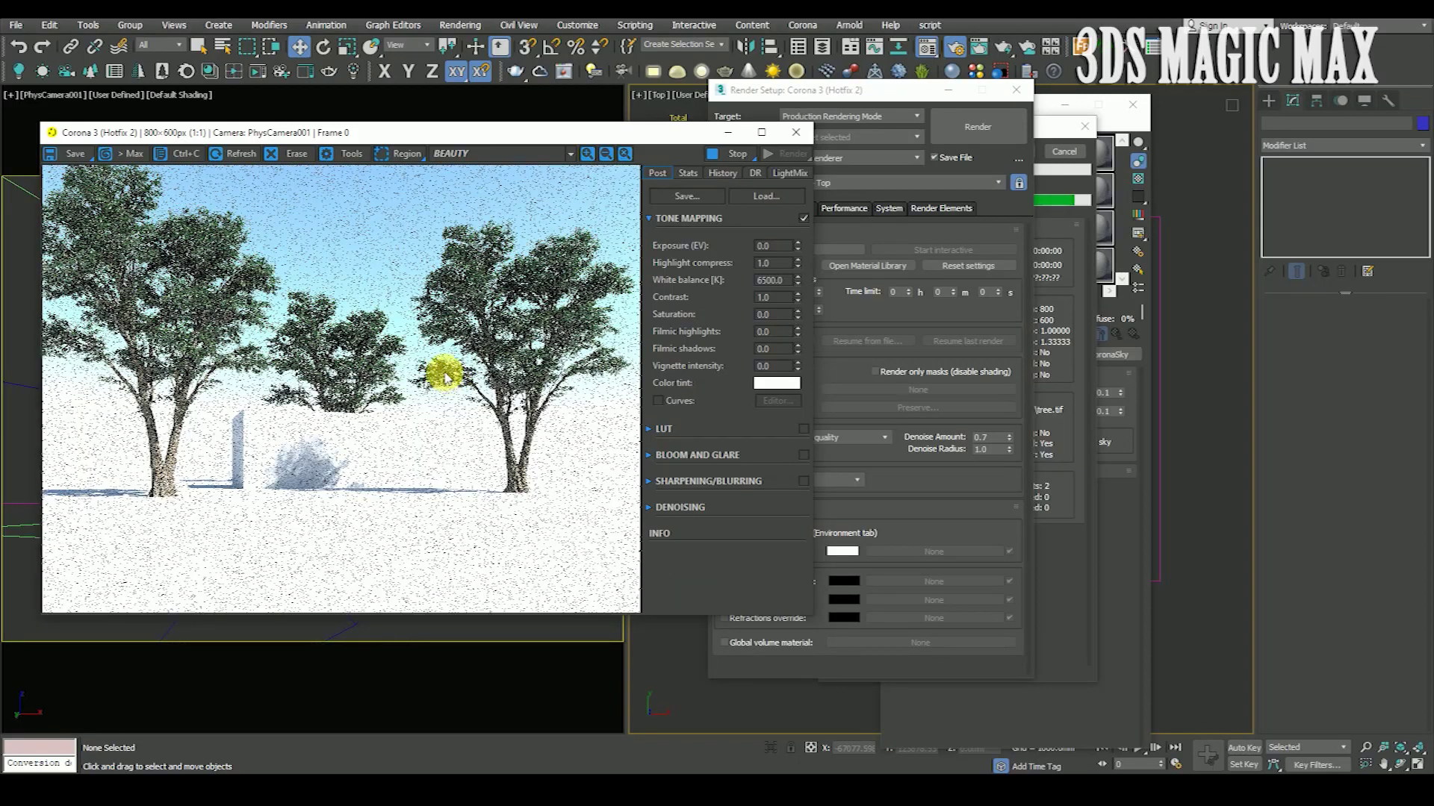
{"action": "scroll", "coordinate": [461, 322], "scroll_direction": "down", "scroll_amount": 1}
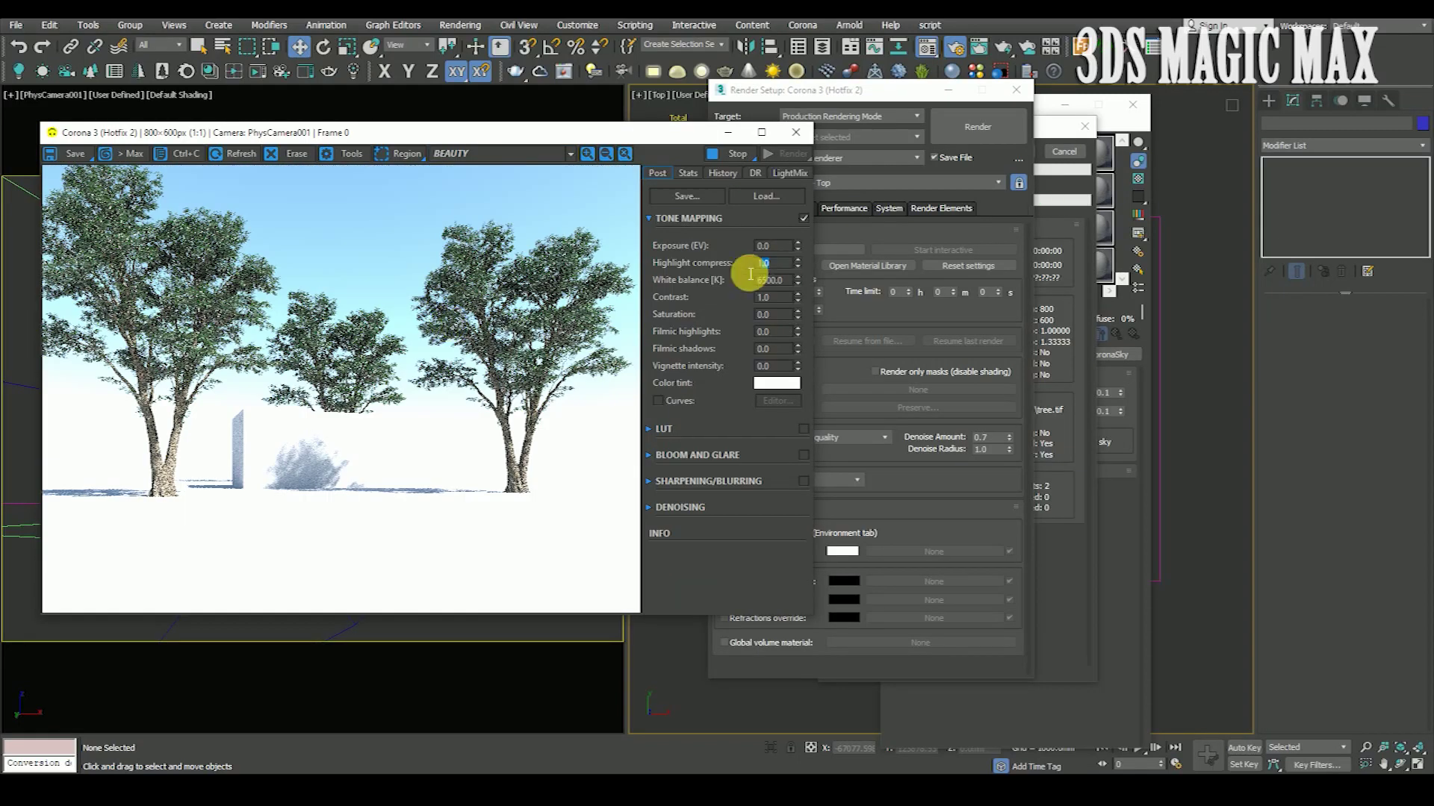
{"action": "type", "text": "3"}
{"action": "key", "text": "Return"}
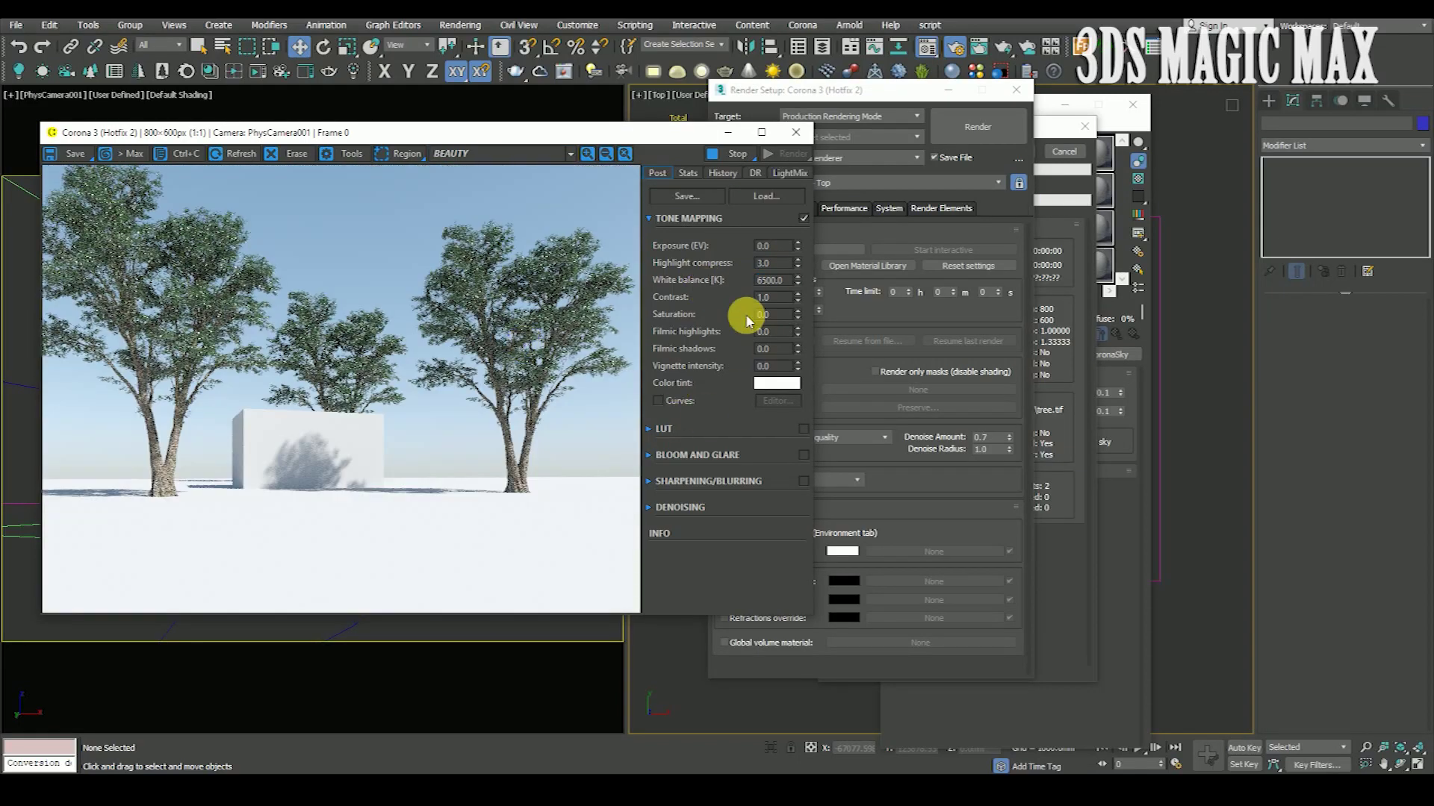
{"action": "left_click", "coordinate": [804, 428]}
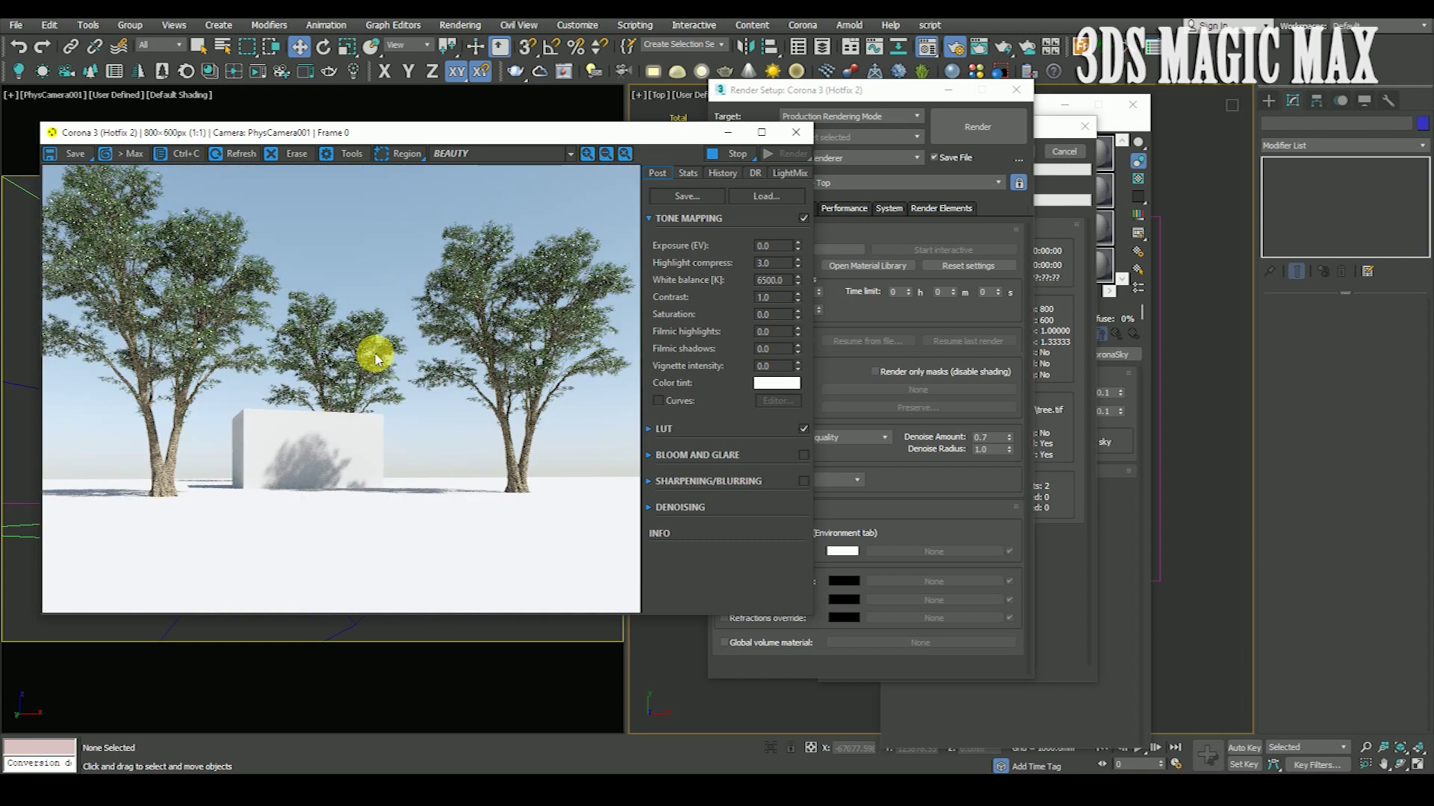
Step: Select the Corona Sun and stop the render so it denoises
{"action": "left_click_drag", "start_coordinate": [473, 135], "coordinate": [505, 120]}
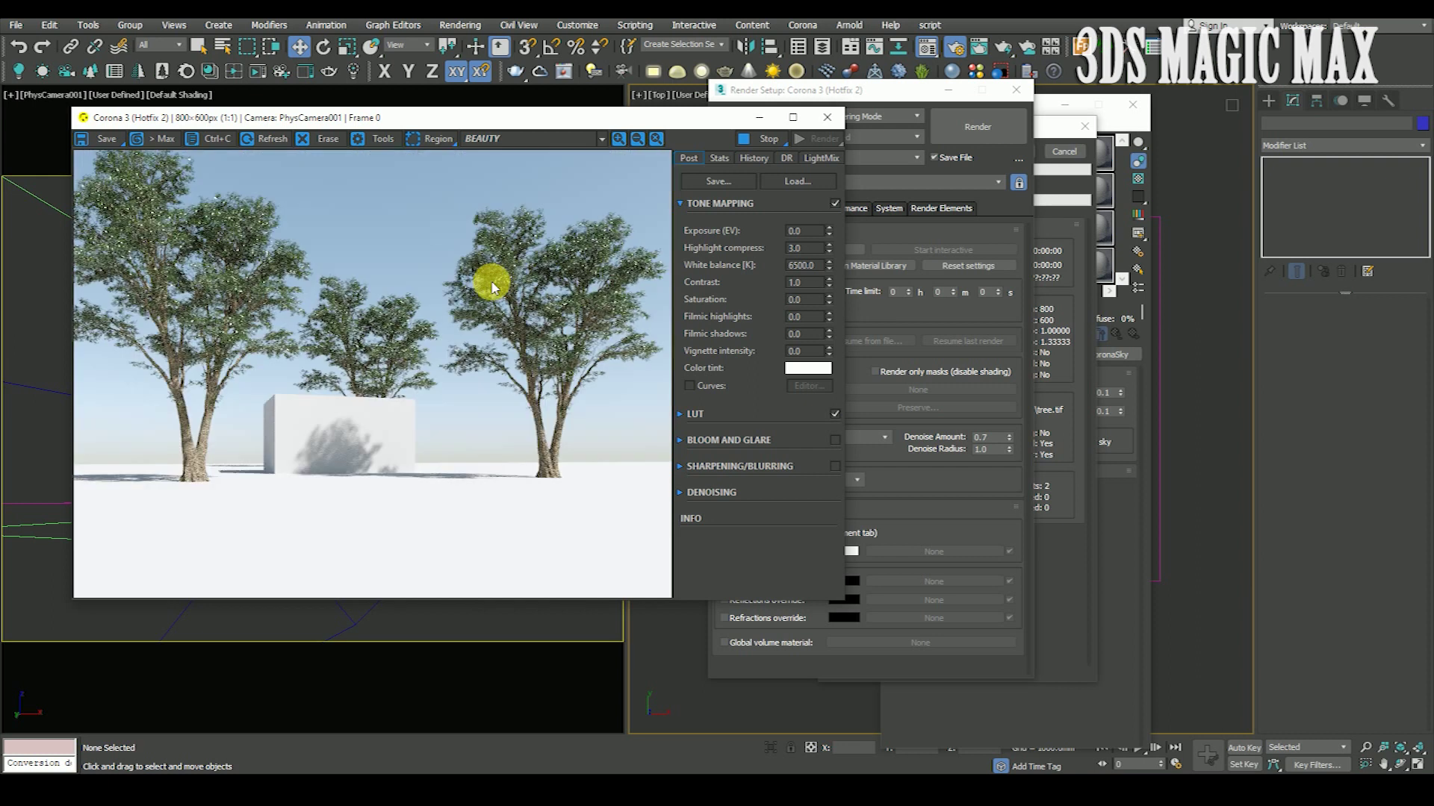
{"action": "left_click", "coordinate": [1141, 495]}
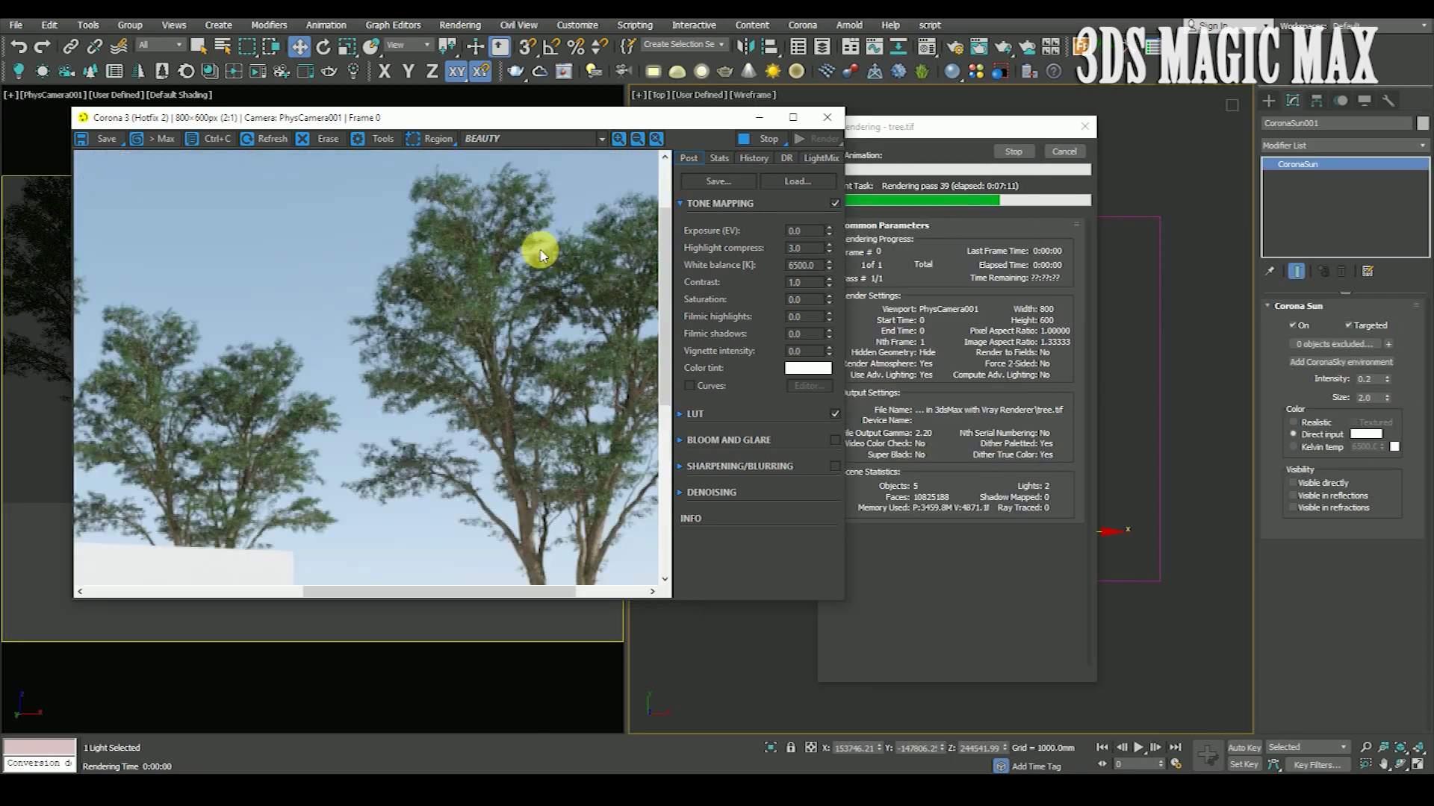
{"action": "left_click_drag", "start_coordinate": [569, 119], "coordinate": [622, 120]}
{"action": "left_click", "coordinate": [821, 139]}
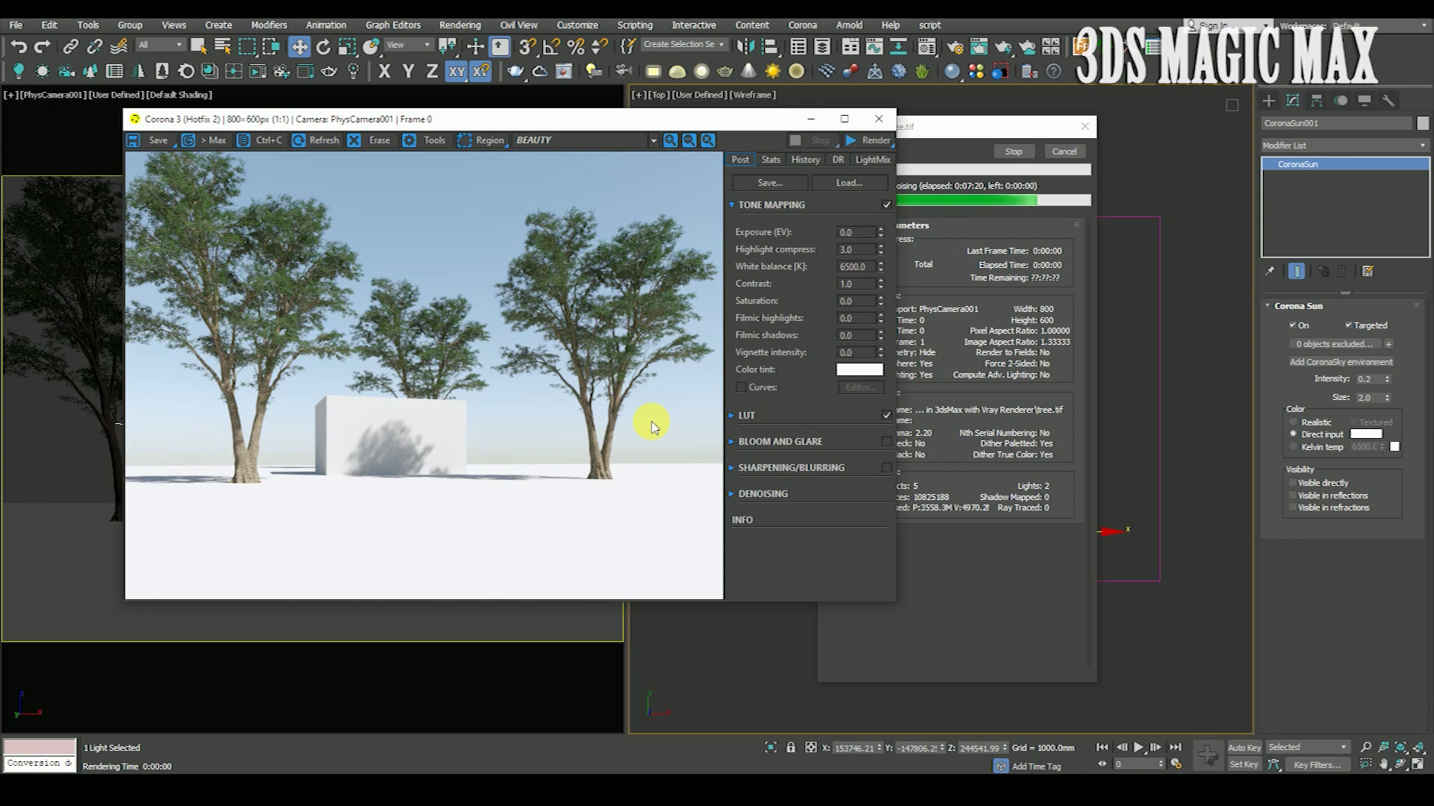
Step: Switch the VFB channel to Alpha to inspect the render's mask
{"action": "scroll", "coordinate": [642, 298], "scroll_direction": "up", "scroll_amount": 3}
{"action": "scroll", "coordinate": [590, 202], "scroll_direction": "down", "scroll_amount": 3}
{"action": "left_click", "coordinate": [561, 140]}
{"action": "left_click", "coordinate": [545, 183]}
{"action": "scroll", "coordinate": [556, 195], "scroll_direction": "up", "scroll_amount": 3}
{"action": "scroll", "coordinate": [561, 150], "scroll_direction": "down", "scroll_amount": 3}
Step: Compare the CShading_Alpha channel, then return to the BEAUTY image
{"action": "left_click", "coordinate": [562, 145]}
{"action": "left_click", "coordinate": [560, 186]}
{"action": "left_click", "coordinate": [553, 149]}
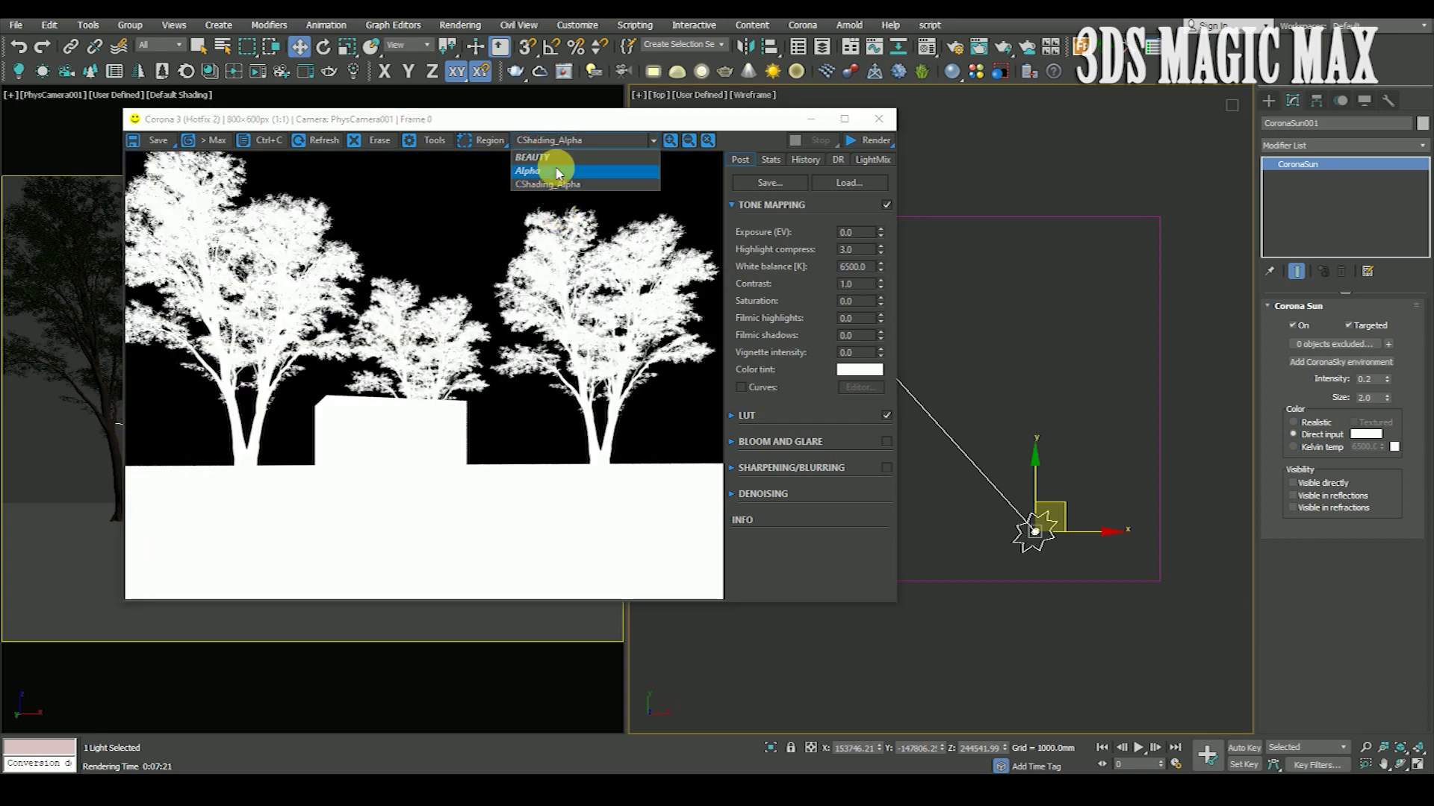
{"action": "left_click", "coordinate": [551, 142]}
{"action": "left_click", "coordinate": [545, 158]}
Step: Open the render output folder in File Explorer
{"action": "scroll", "coordinate": [544, 256], "scroll_direction": "up", "scroll_amount": 3}
{"action": "scroll", "coordinate": [544, 257], "scroll_direction": "down", "scroll_amount": 3}
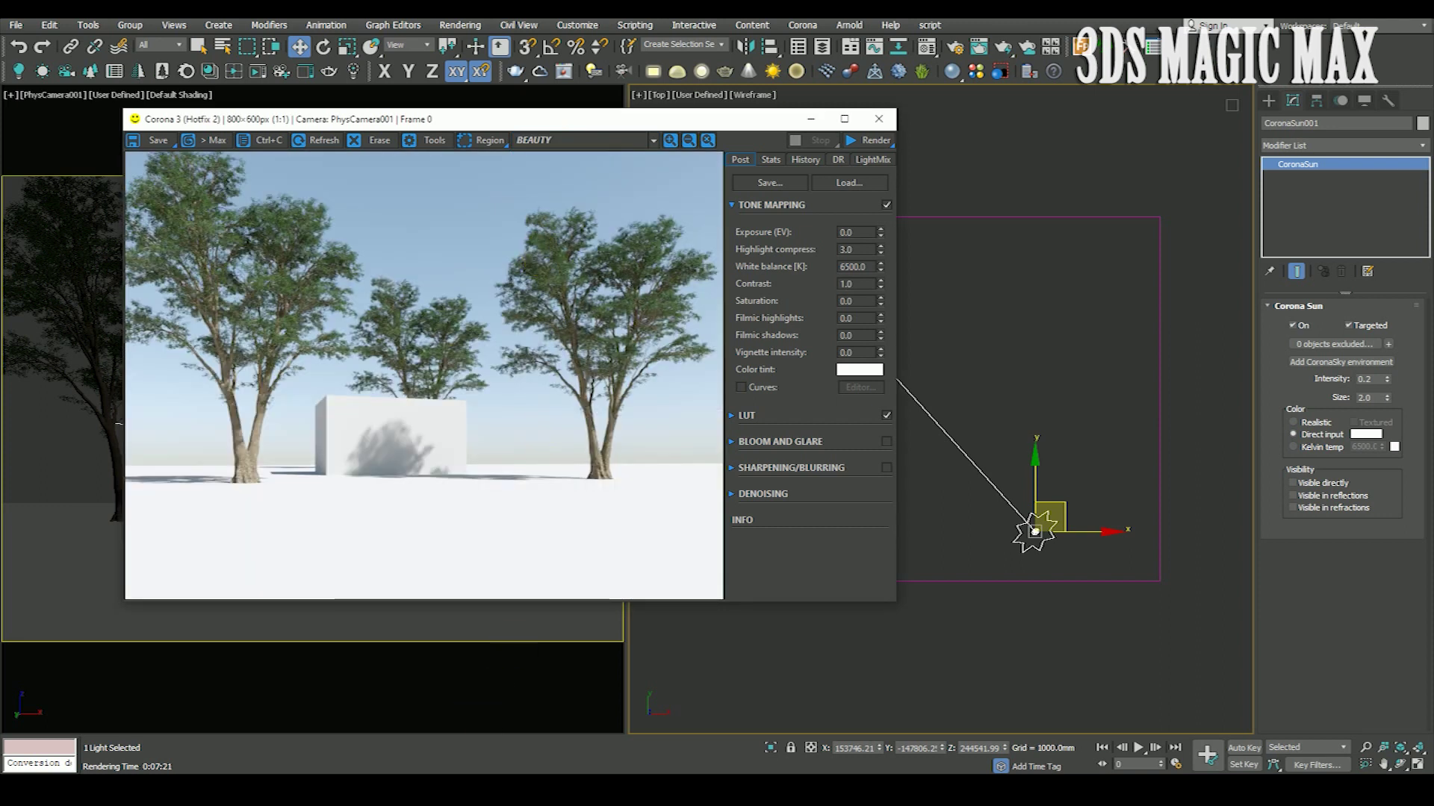
{"action": "left_click", "coordinate": [412, 756]}
Step: Show the output folder as Large icons and open tree.tif with Adobe Photoshop
{"action": "right_click", "coordinate": [464, 404]}
{"action": "left_click", "coordinate": [500, 445]}
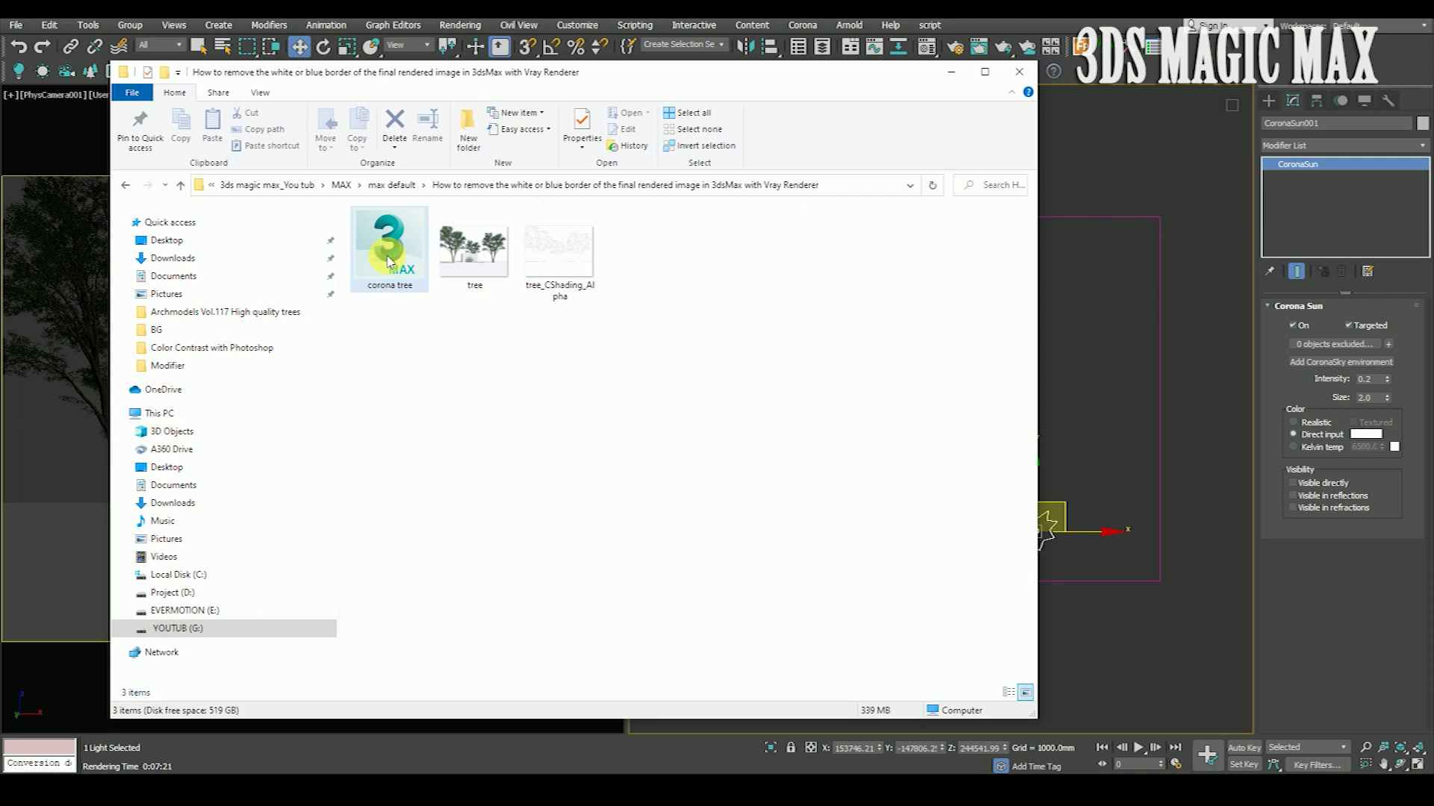
{"action": "left_click", "coordinate": [483, 263]}
{"action": "right_click", "coordinate": [481, 258]}
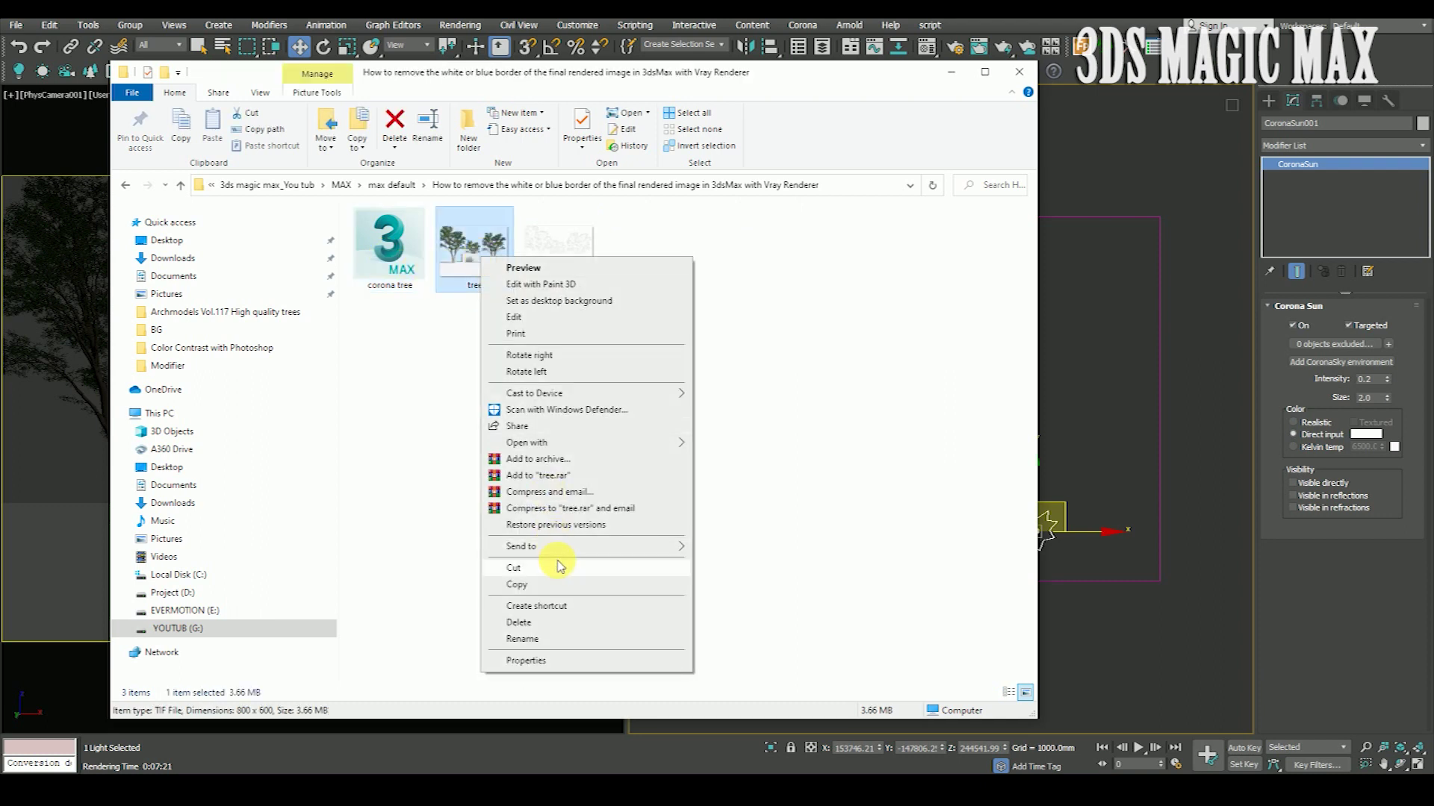
{"action": "mouse_move", "coordinate": [526, 442]}
{"action": "left_click", "coordinate": [749, 461]}
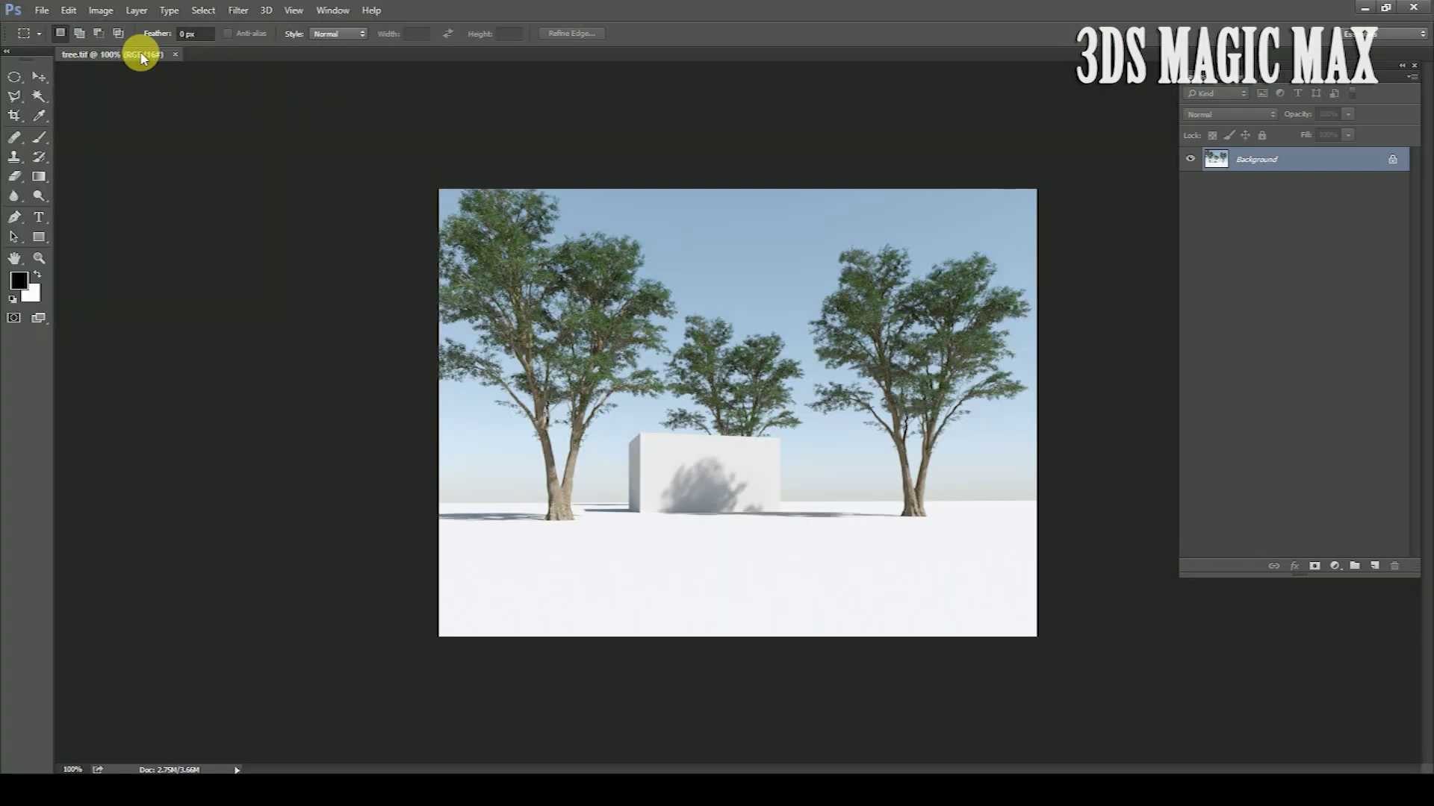
Step: Float the tree.tif window and mask the layer using the Alpha 1 channel selection
{"action": "left_click_drag", "start_coordinate": [142, 58], "coordinate": [214, 80]}
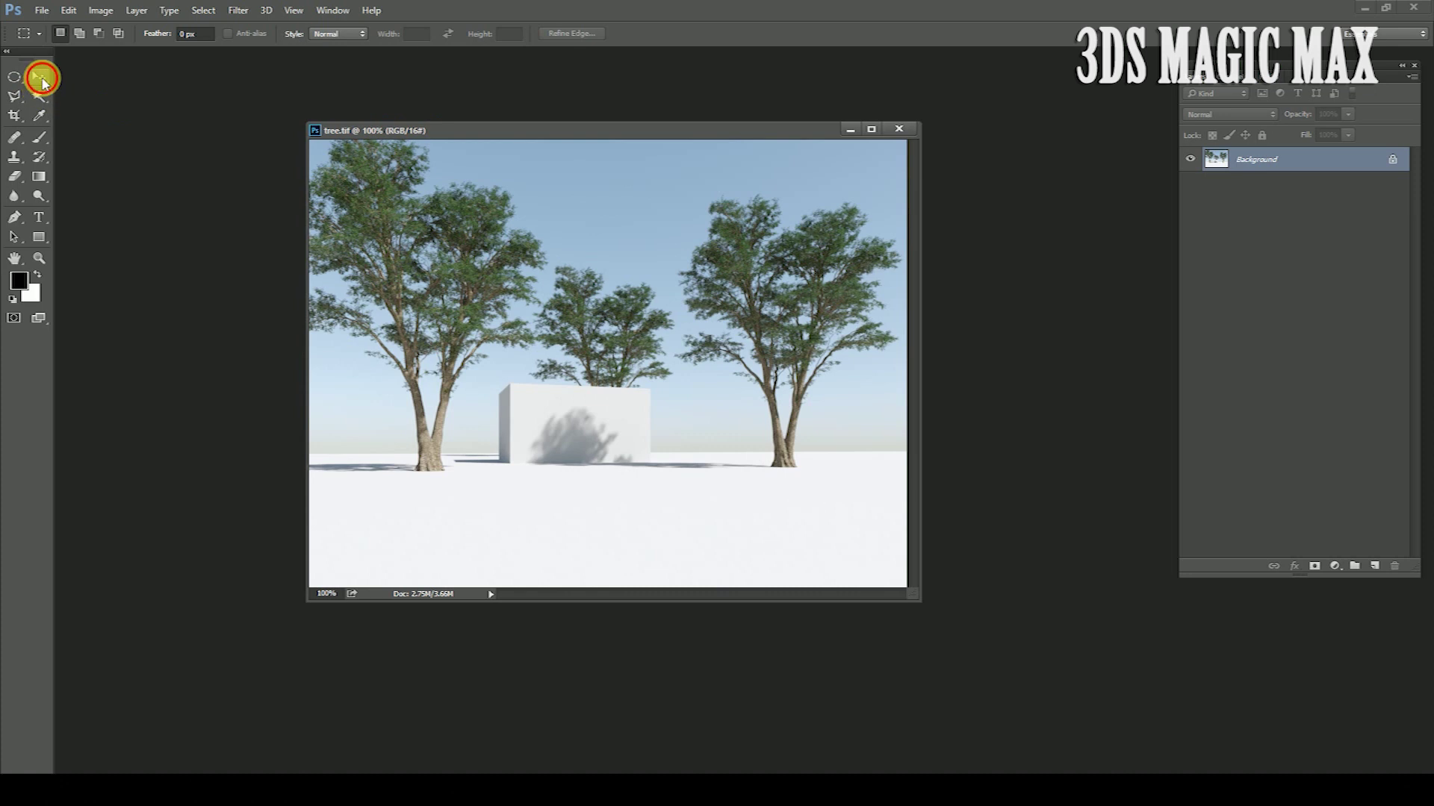
{"action": "left_click", "coordinate": [41, 79]}
{"action": "left_click_drag", "start_coordinate": [618, 132], "coordinate": [702, 157]}
{"action": "left_click", "coordinate": [1269, 77]}
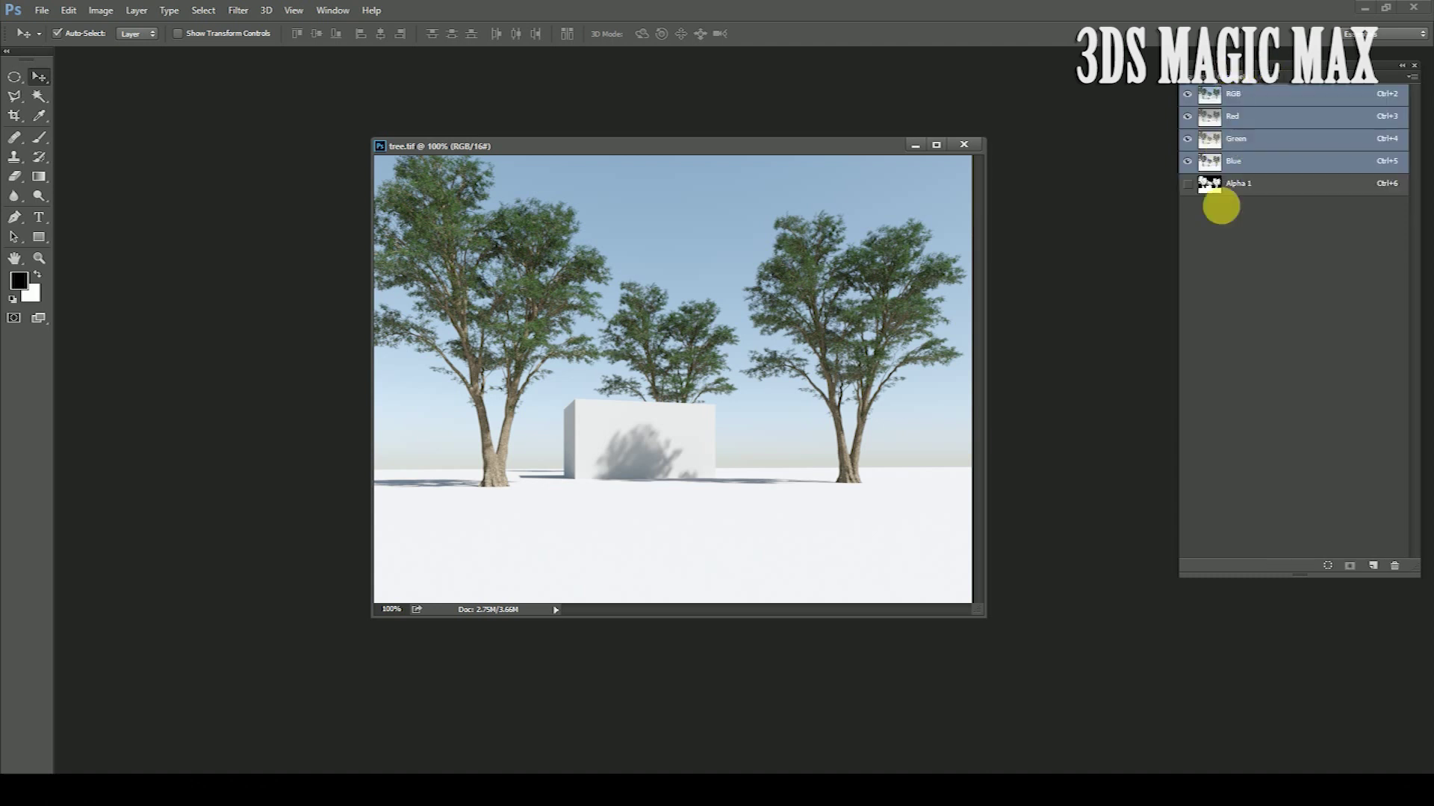
{"action": "left_click", "coordinate": [1220, 189], "text": "ctrl"}
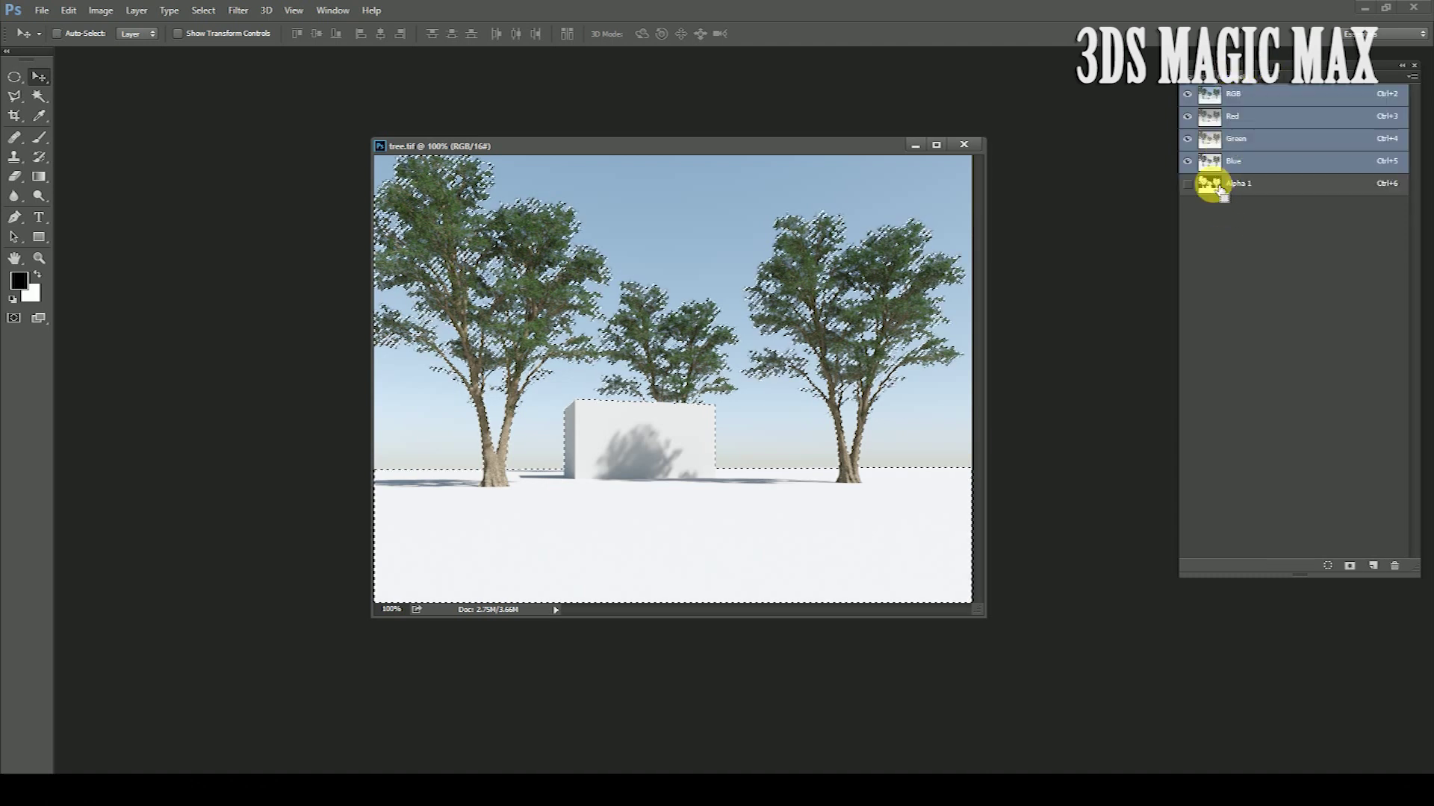
{"action": "left_click", "coordinate": [1204, 77]}
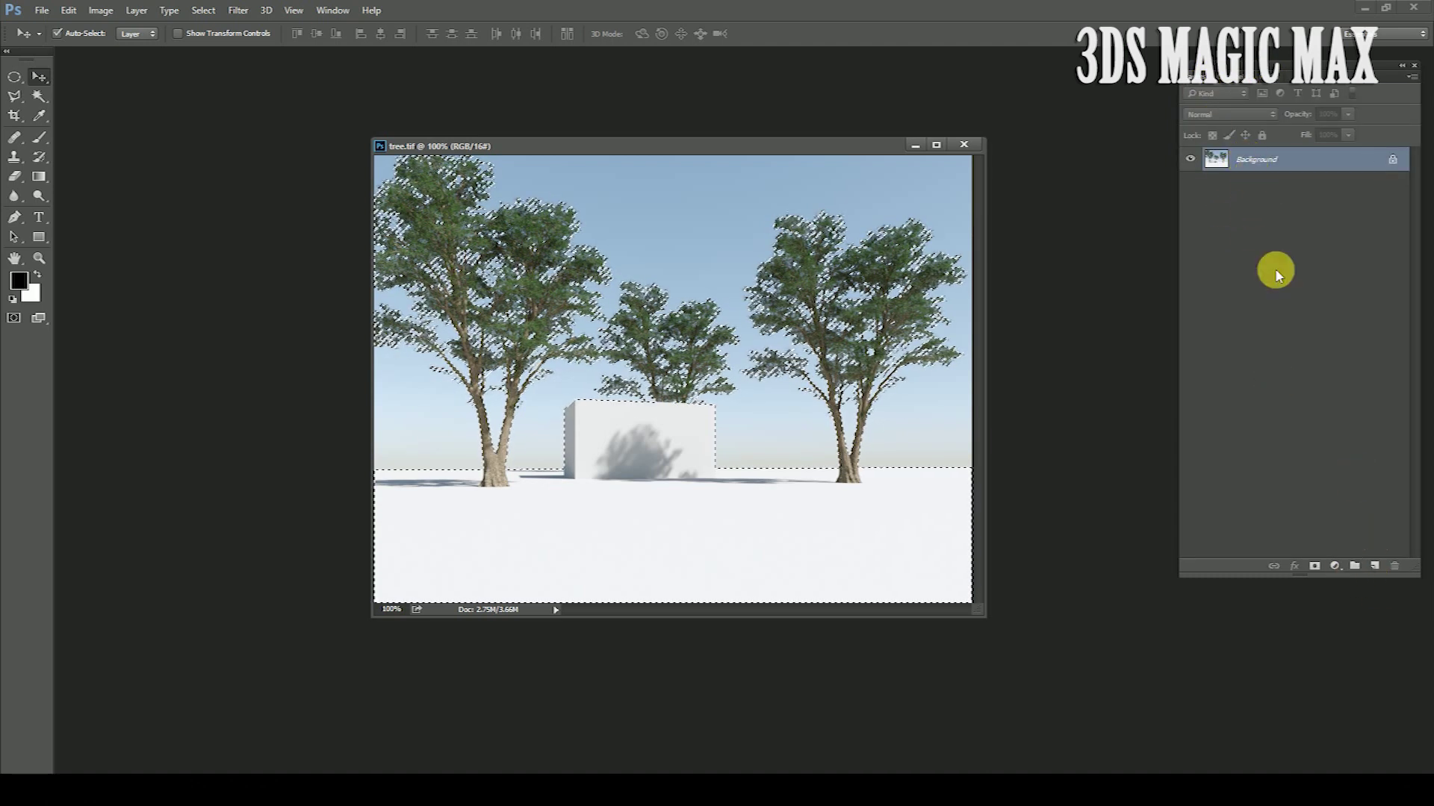
{"action": "left_click", "coordinate": [1316, 566]}
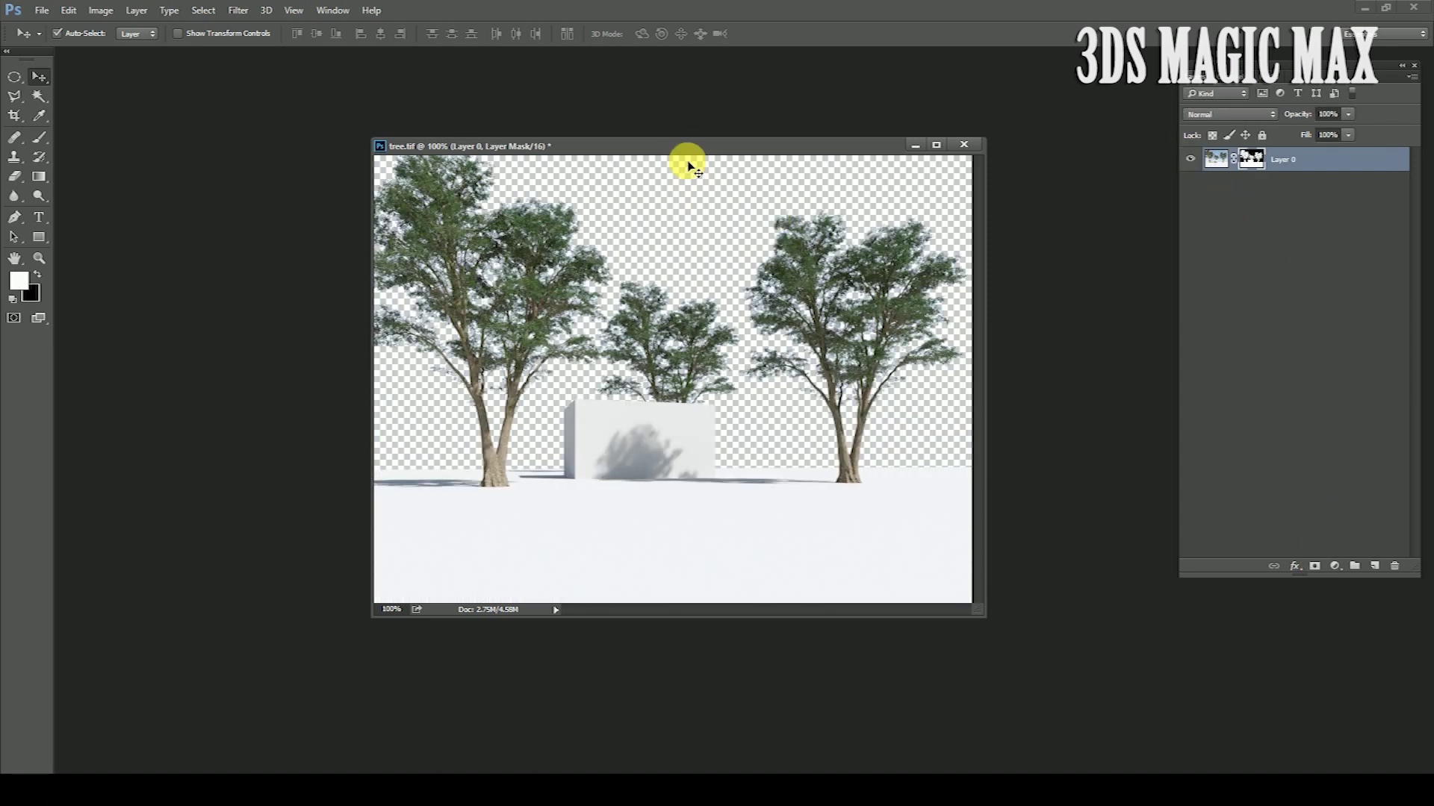
Step: Add a new empty Layer 1 and select it
{"action": "left_click_drag", "start_coordinate": [695, 146], "coordinate": [675, 146]}
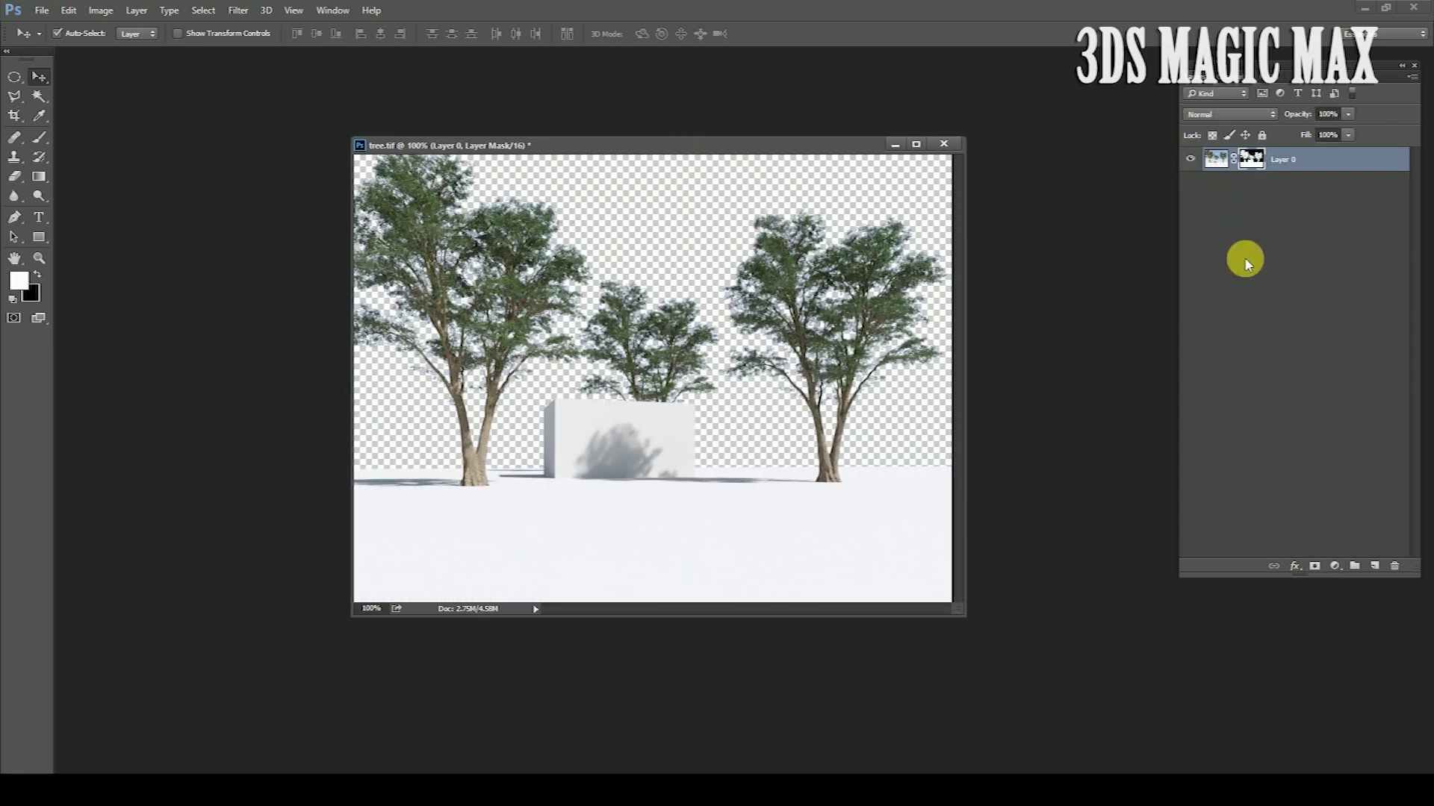
{"action": "left_click", "coordinate": [1376, 569]}
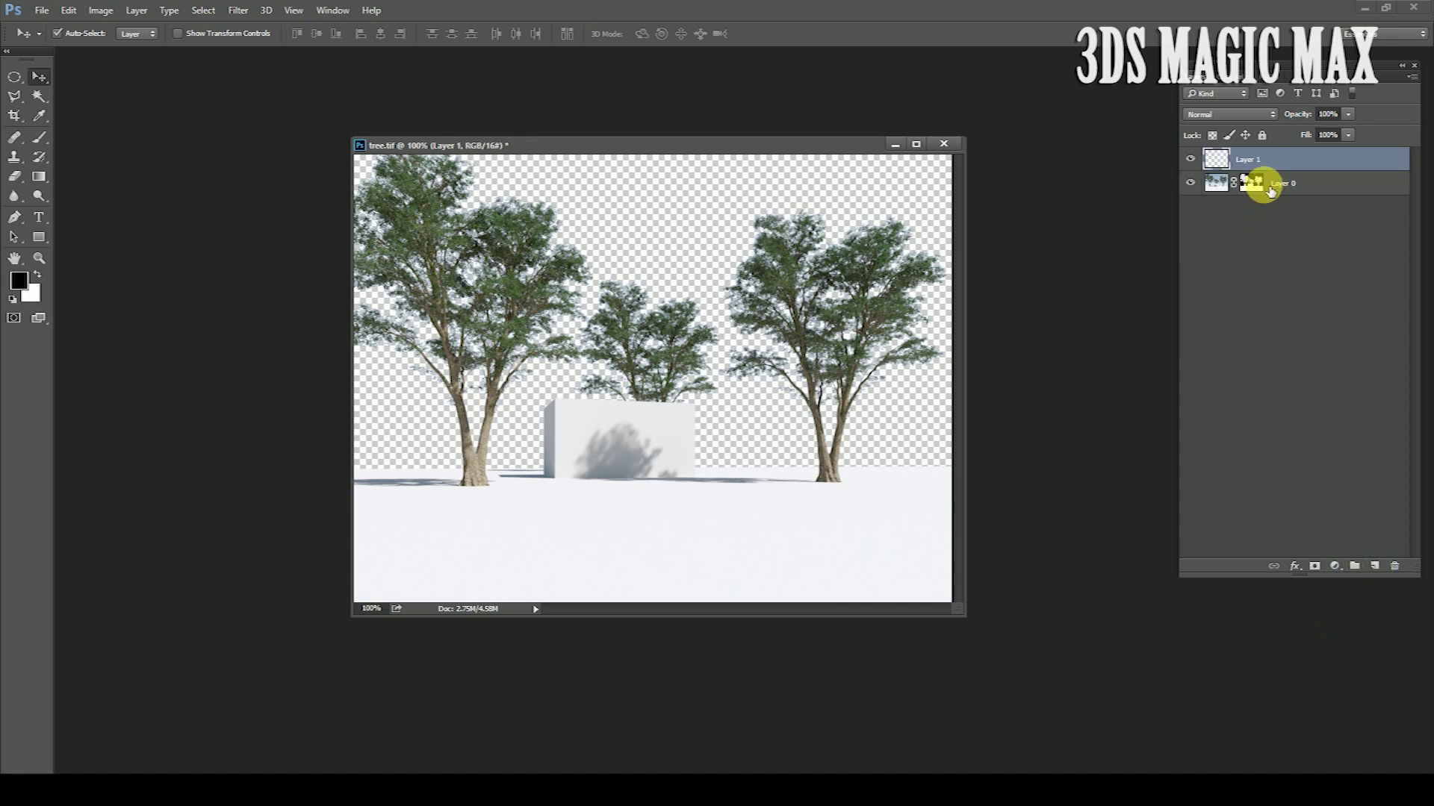
{"action": "left_click", "coordinate": [1294, 164]}
{"action": "left_click_drag", "start_coordinate": [1294, 164], "coordinate": [1274, 186]}
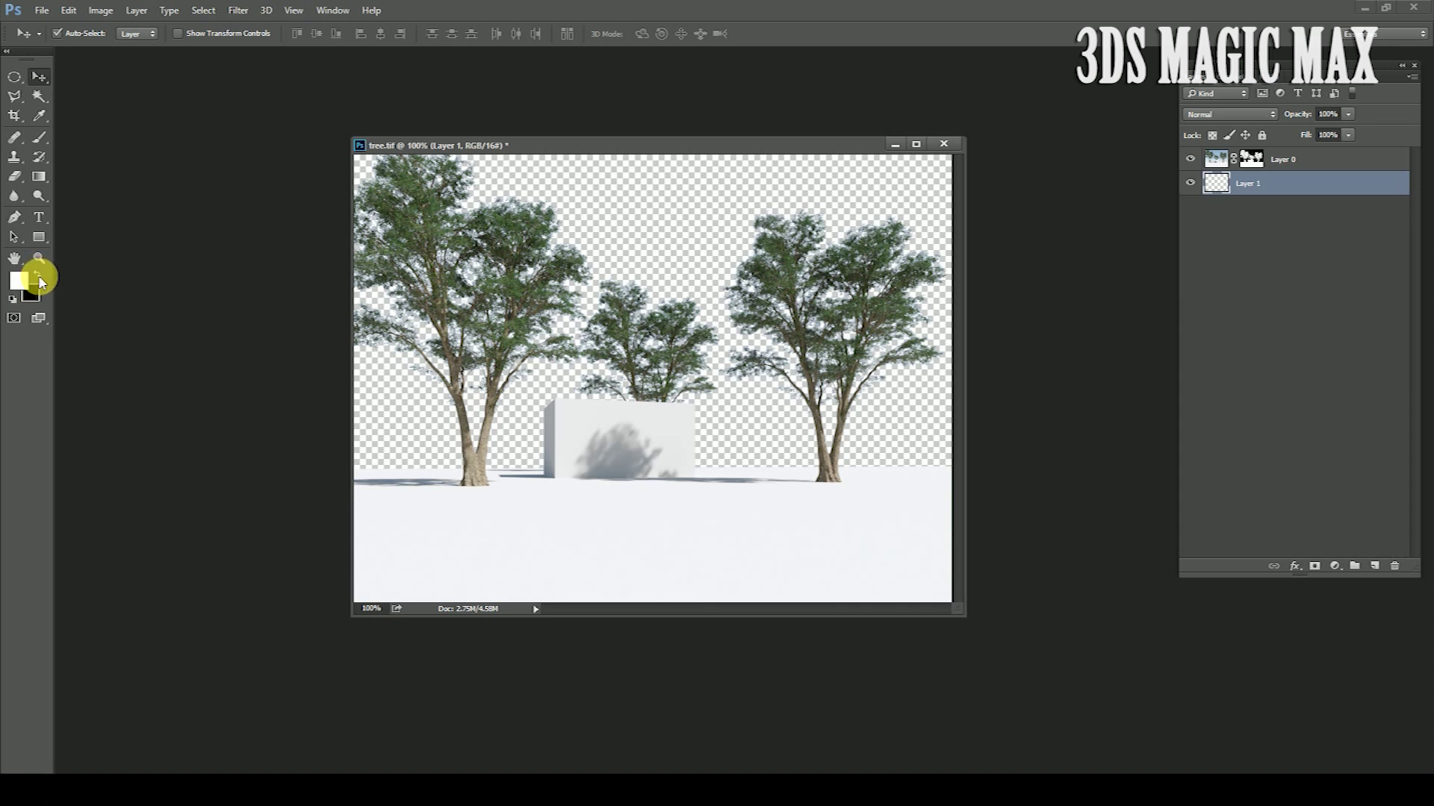
{"action": "key", "text": "ctrl+i"}
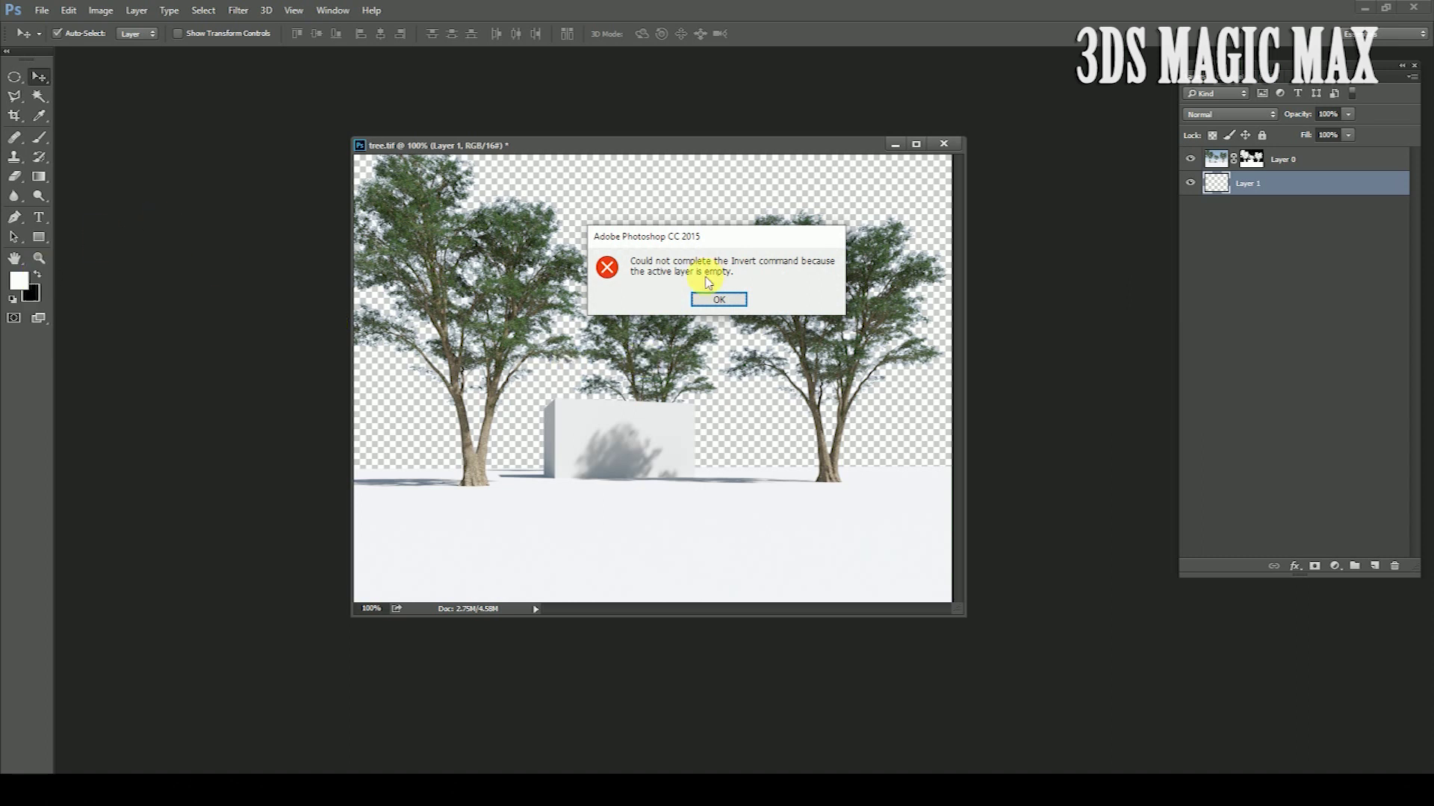
{"action": "left_click", "coordinate": [719, 300]}
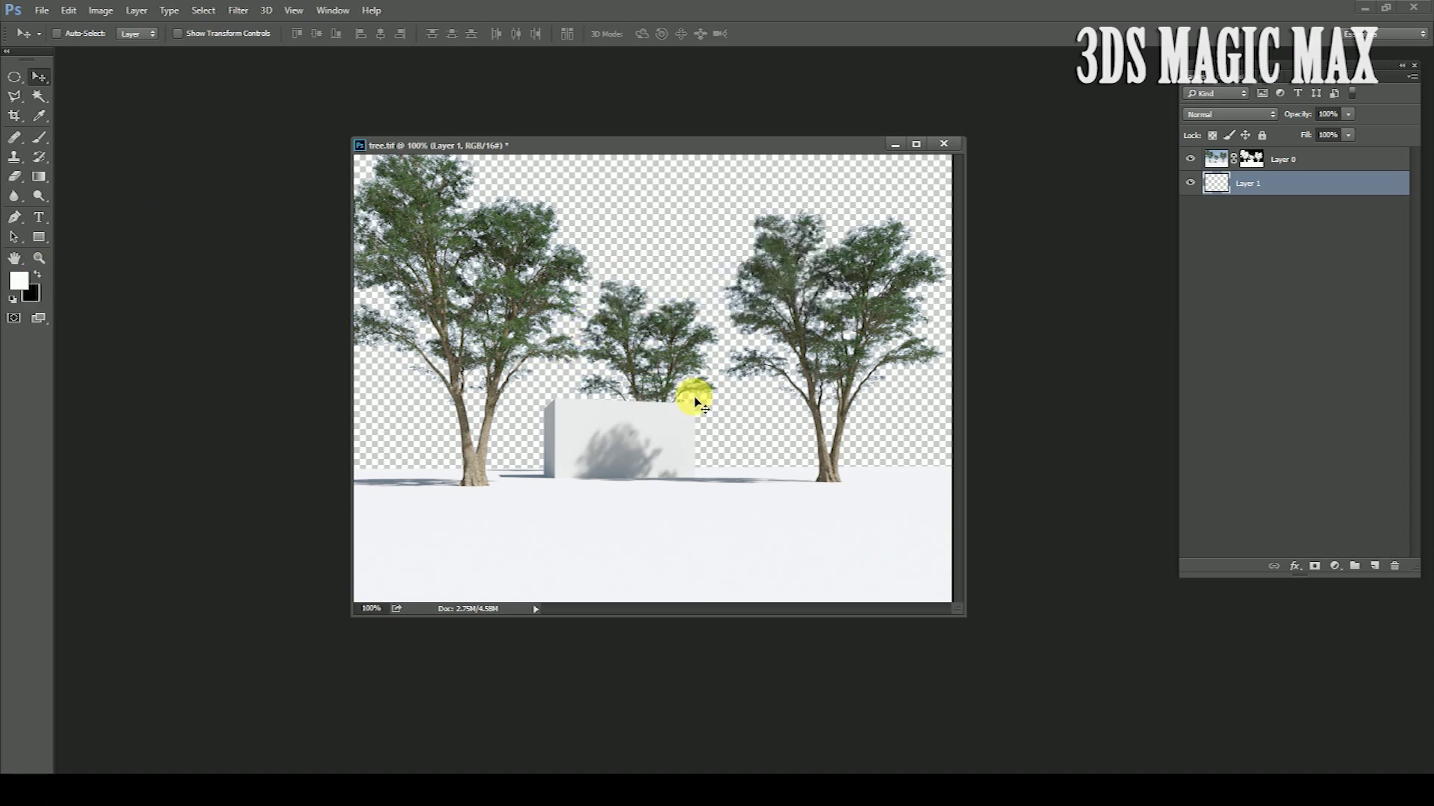
{"action": "key", "text": "ctrl+BackSpace"}
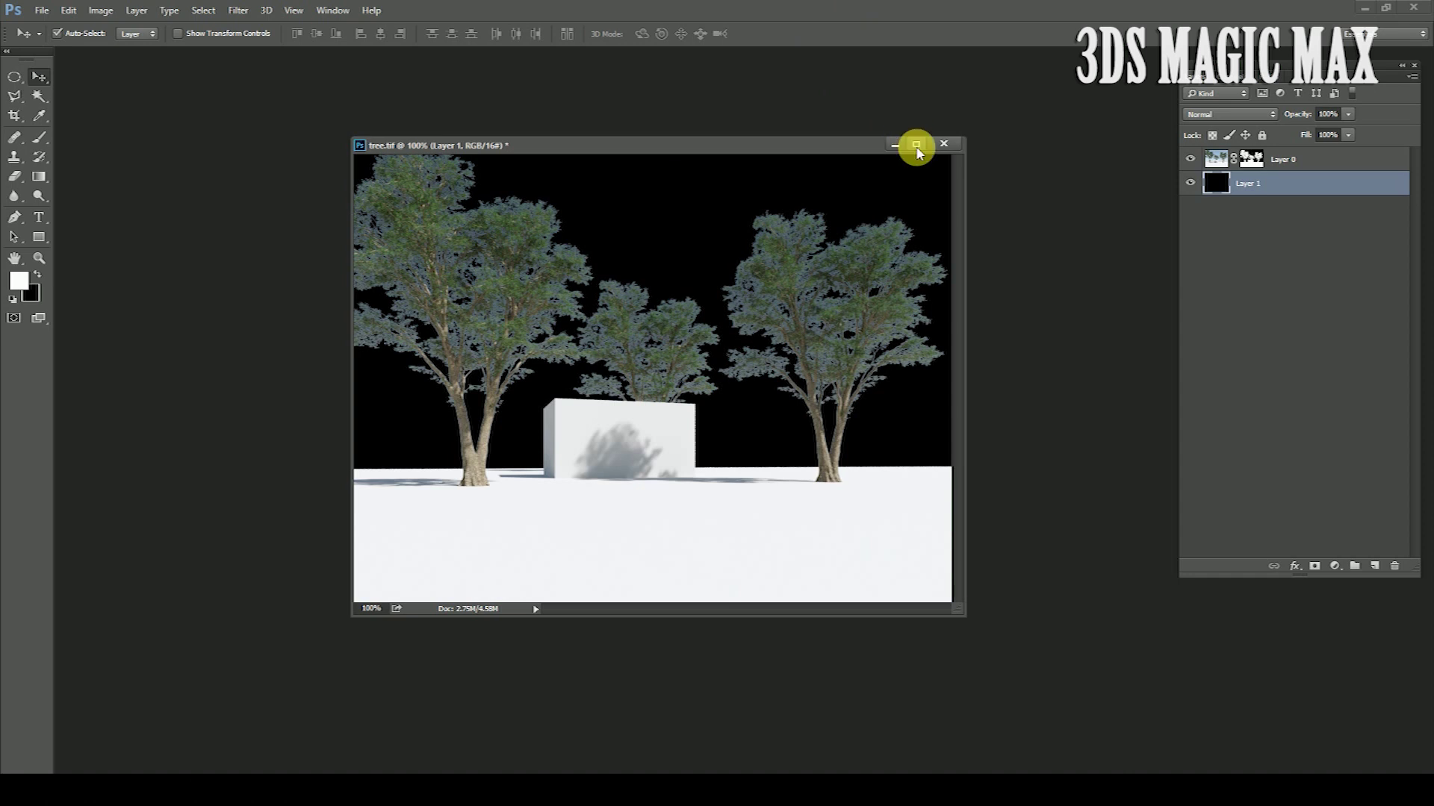
{"action": "left_click", "coordinate": [917, 144]}
{"action": "key", "text": "z"}
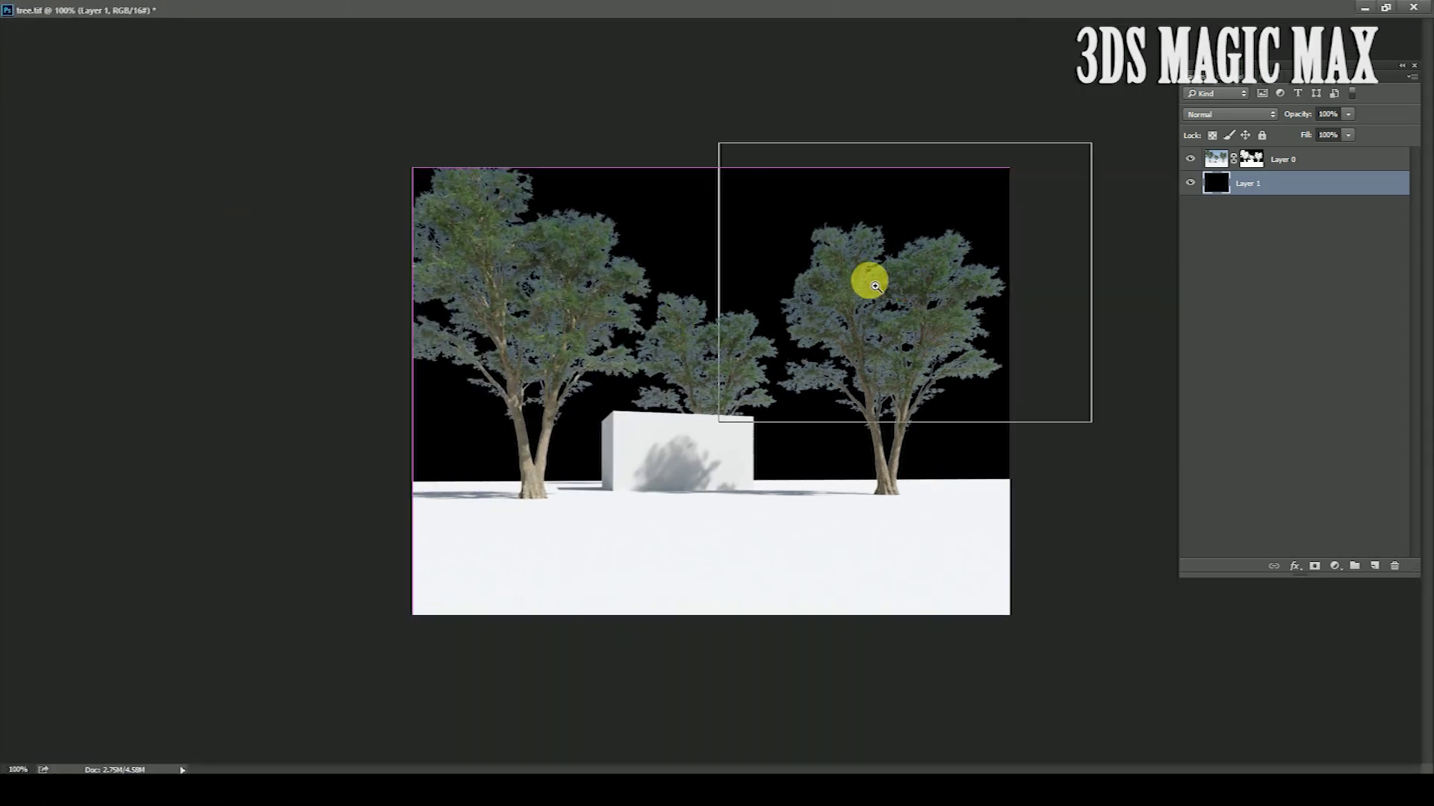
{"action": "left_click", "coordinate": [875, 286]}
{"action": "left_click", "coordinate": [906, 282]}
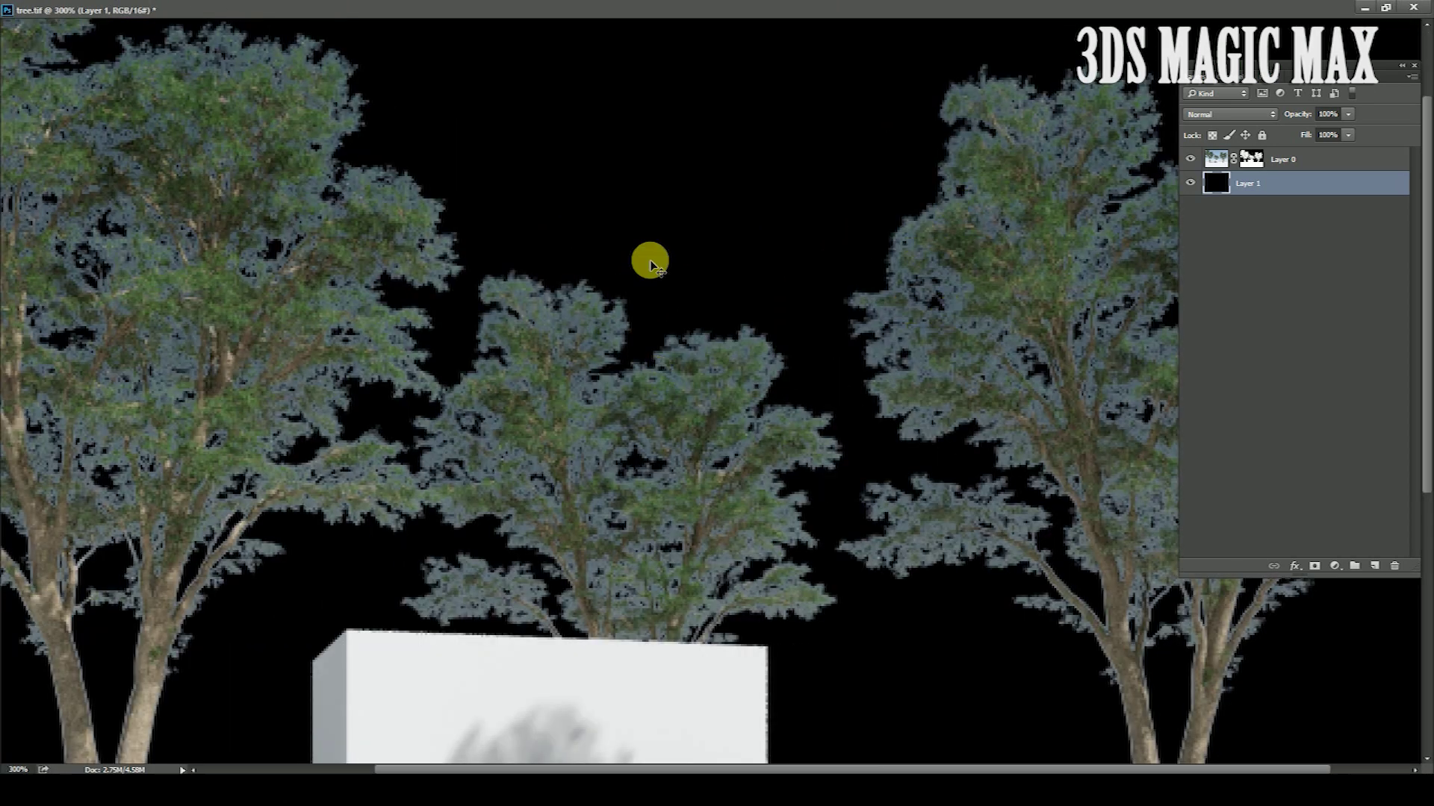
{"action": "left_click_drag", "start_coordinate": [256, 224], "coordinate": [586, 347]}
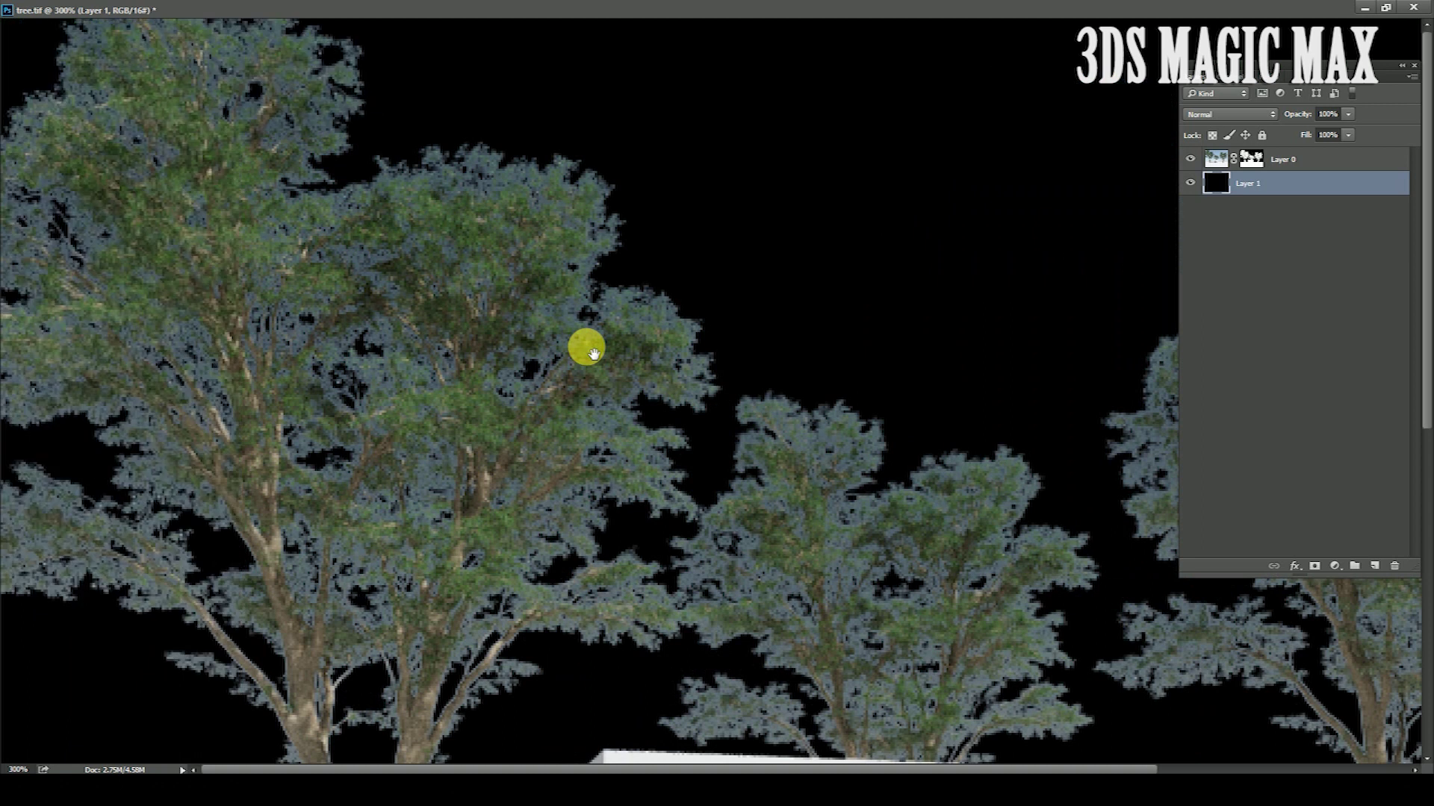
{"action": "left_click_drag", "start_coordinate": [545, 522], "coordinate": [549, 190]}
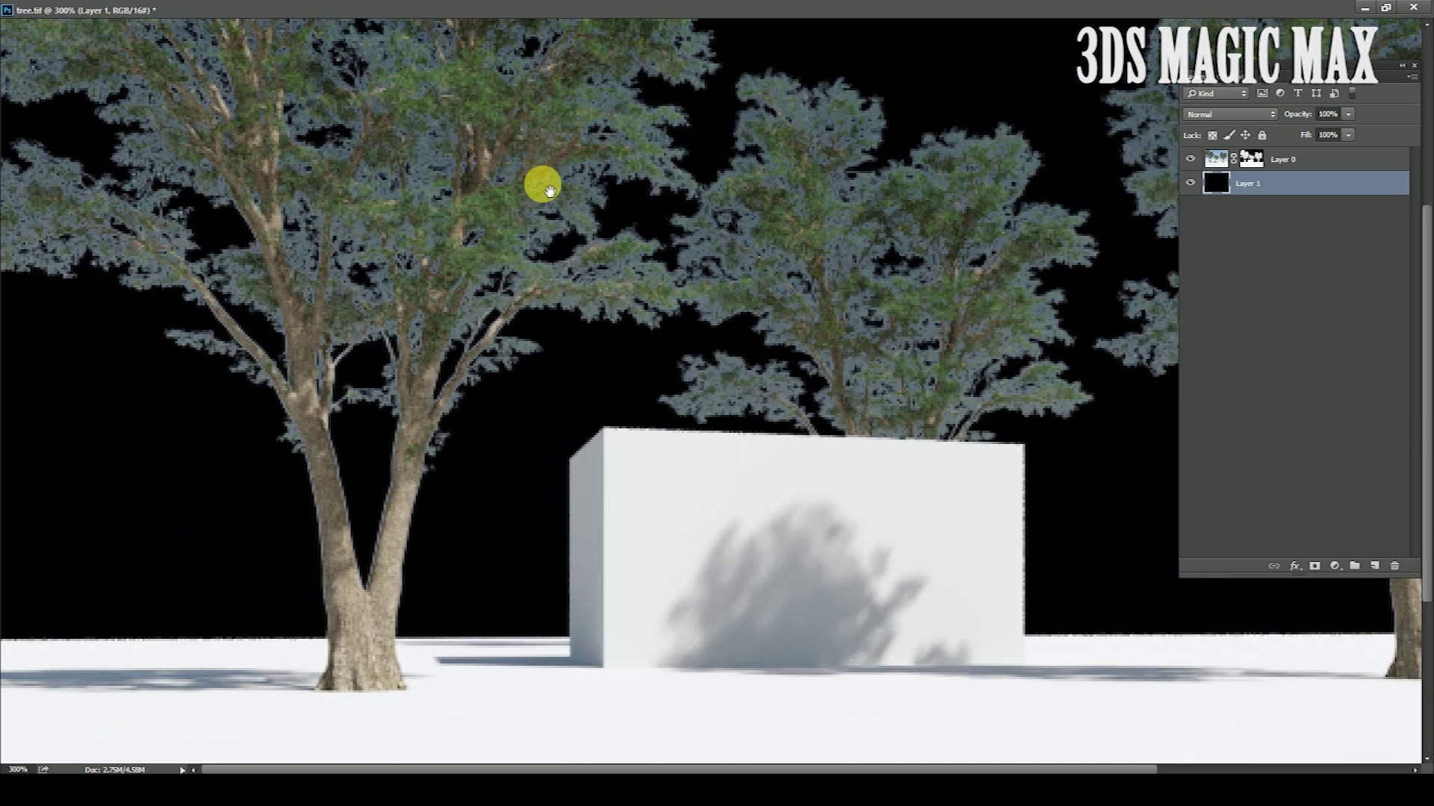
{"action": "key", "text": "ctrl+minus"}
{"action": "key", "text": "ctrl+minus"}
{"action": "key", "text": "ctrl+minus"}
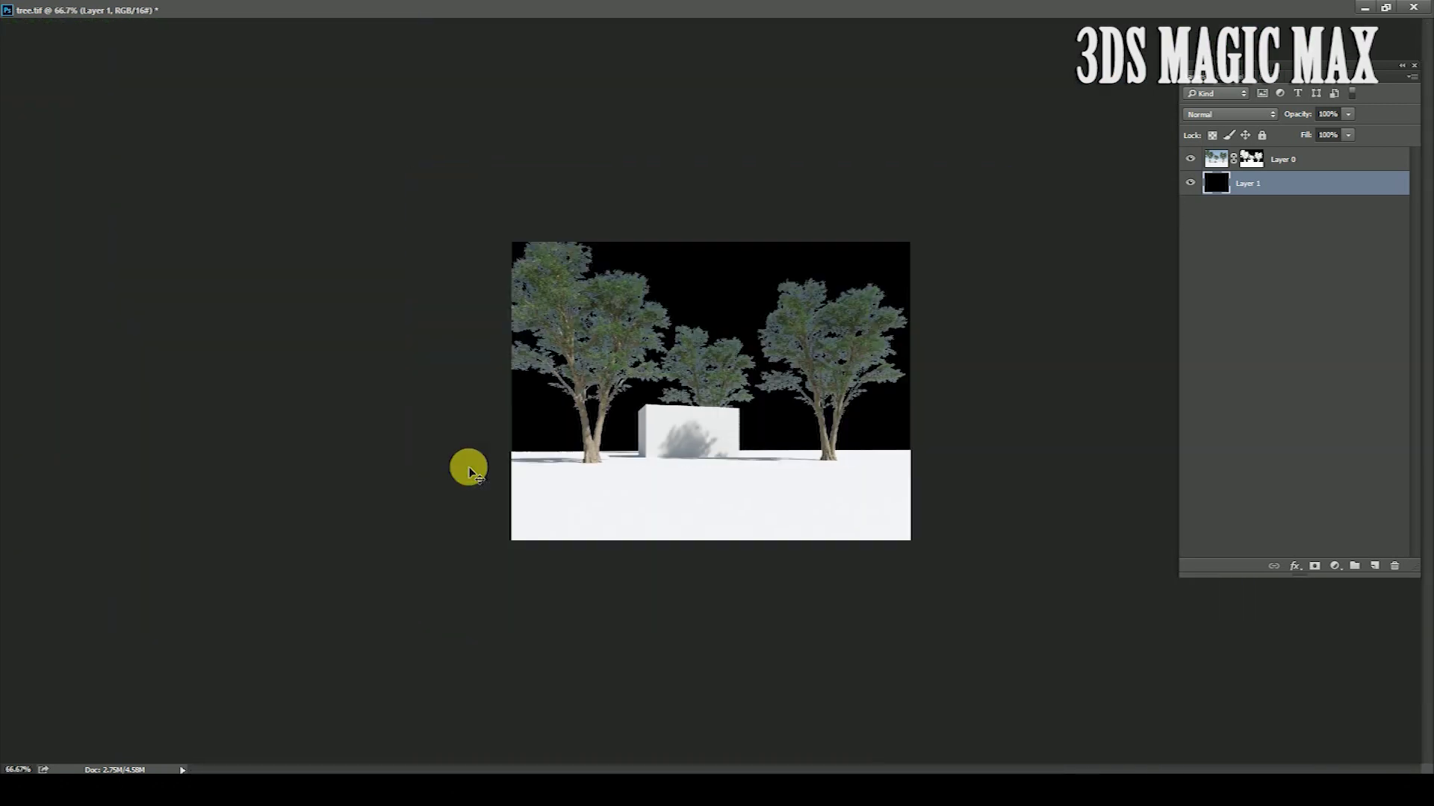
{"action": "mouse_move", "coordinate": [628, 9]}
{"action": "left_mouse_down"}
{"action": "mouse_move", "coordinate": [579, 148]}
{"action": "mouse_move", "coordinate": [556, 127]}
{"action": "left_mouse_up"}
{"action": "left_click_drag", "start_coordinate": [924, 598], "coordinate": [993, 648]}
{"action": "left_click_drag", "start_coordinate": [682, 126], "coordinate": [663, 48]}
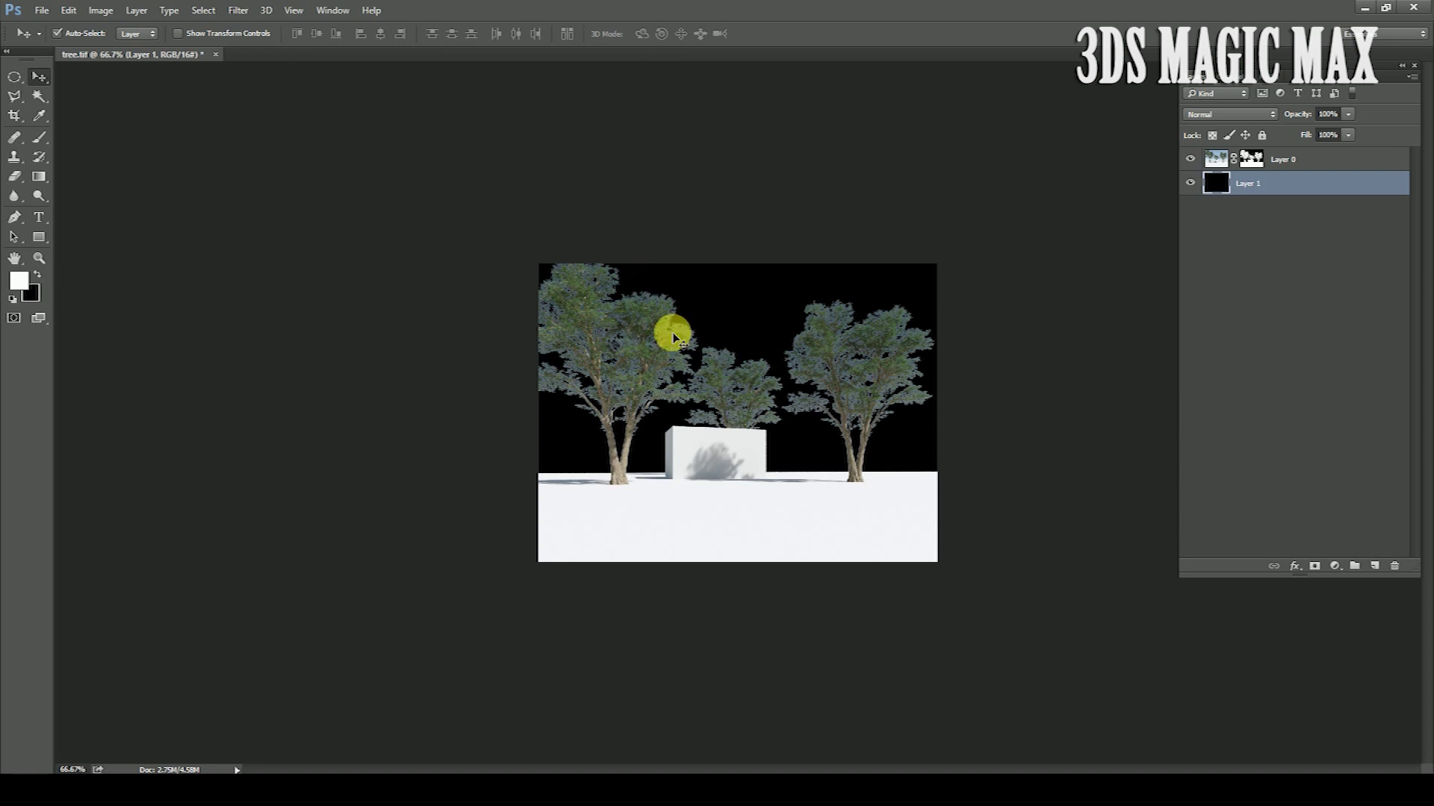
{"action": "left_click", "coordinate": [676, 348], "text": "ctrl"}
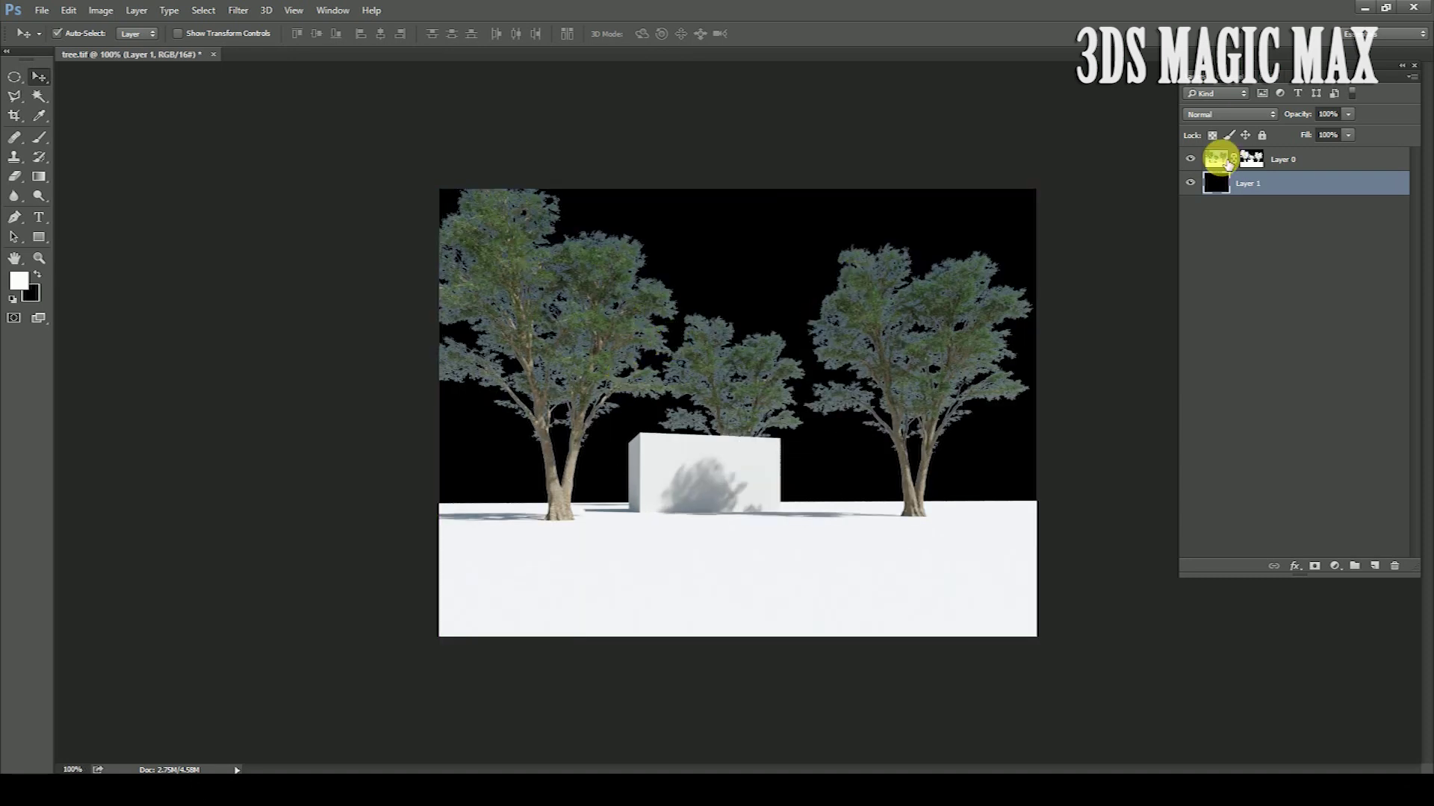
{"action": "left_click", "coordinate": [1194, 161]}
{"action": "left_click", "coordinate": [1195, 160]}
{"action": "left_click", "coordinate": [1191, 184]}
{"action": "left_click", "coordinate": [1190, 159]}
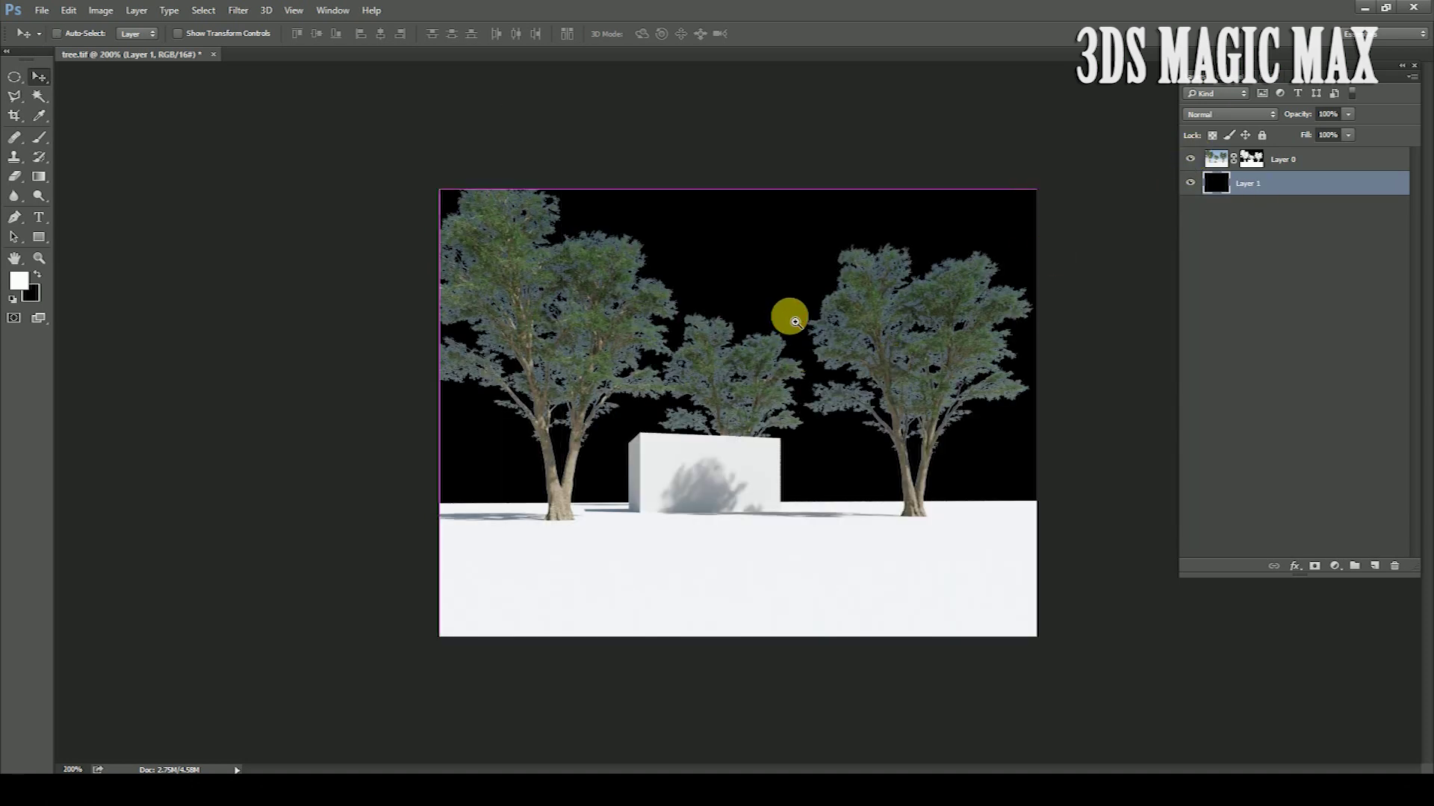
{"action": "left_click", "coordinate": [788, 318], "text": "ctrl"}
{"action": "key", "text": "ctrl+minus"}
{"action": "key", "text": "ctrl+minus"}
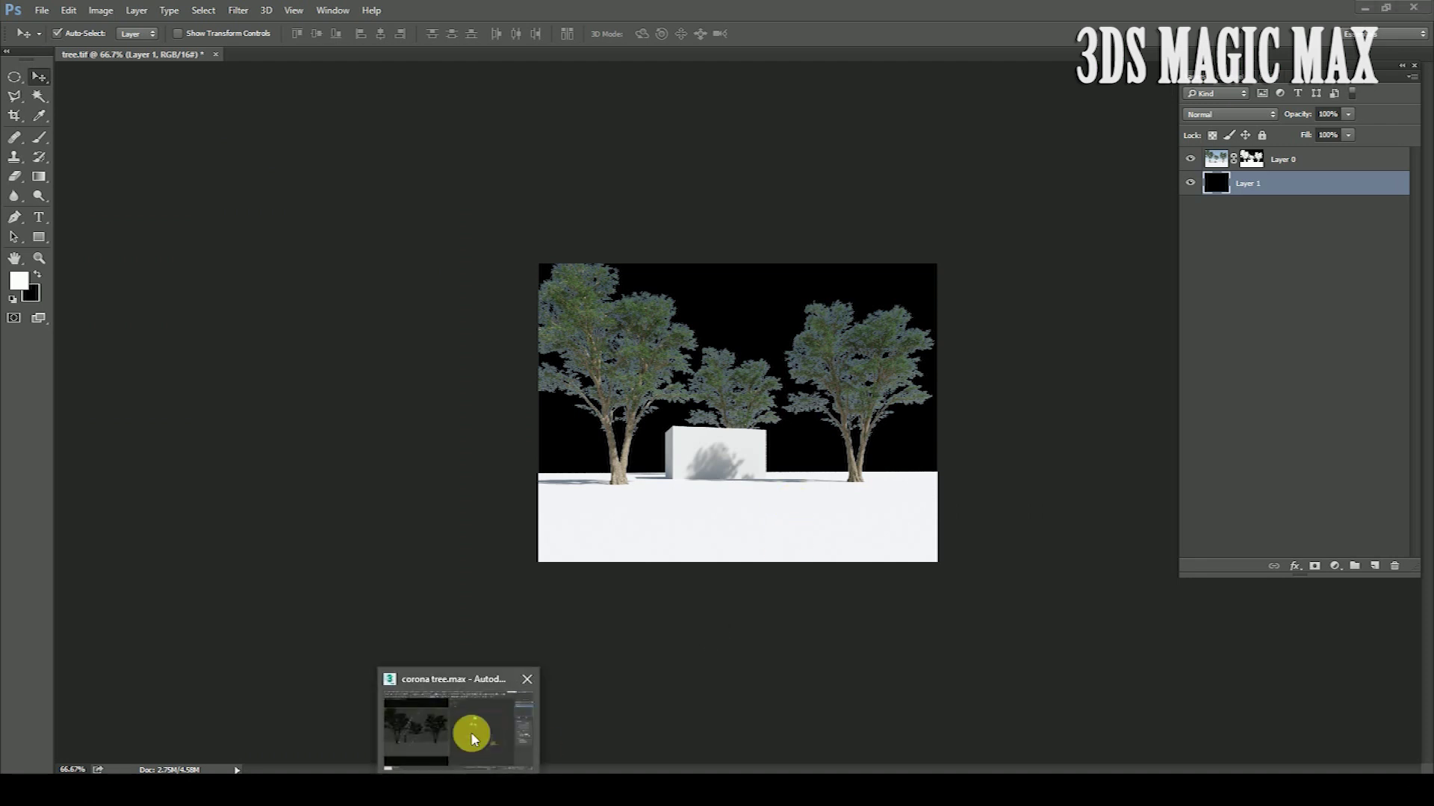
{"action": "left_click", "coordinate": [470, 733]}
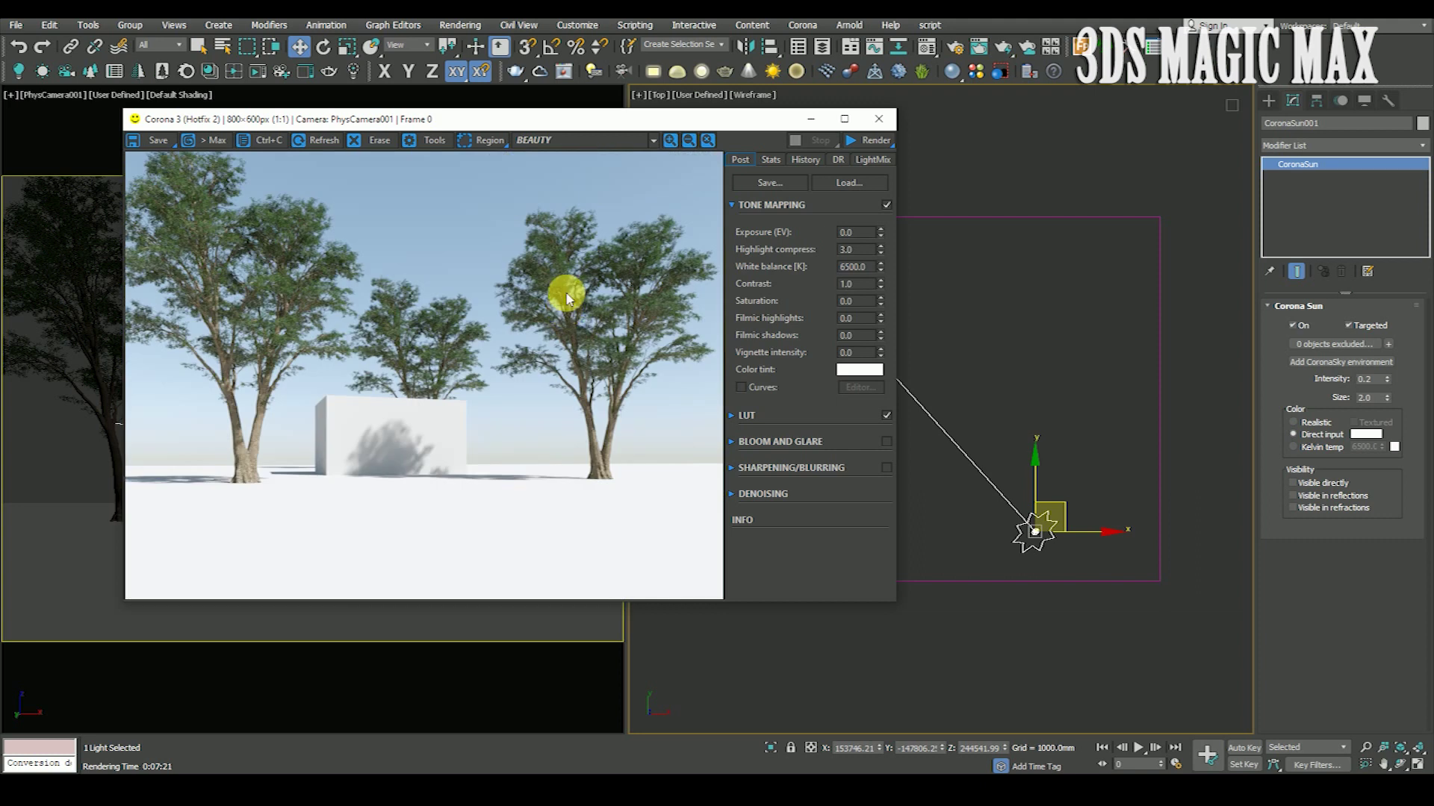
Step: Enable Direct visibility override with black in Render Setup's Scene tab
{"action": "left_click_drag", "start_coordinate": [545, 119], "coordinate": [486, 127]}
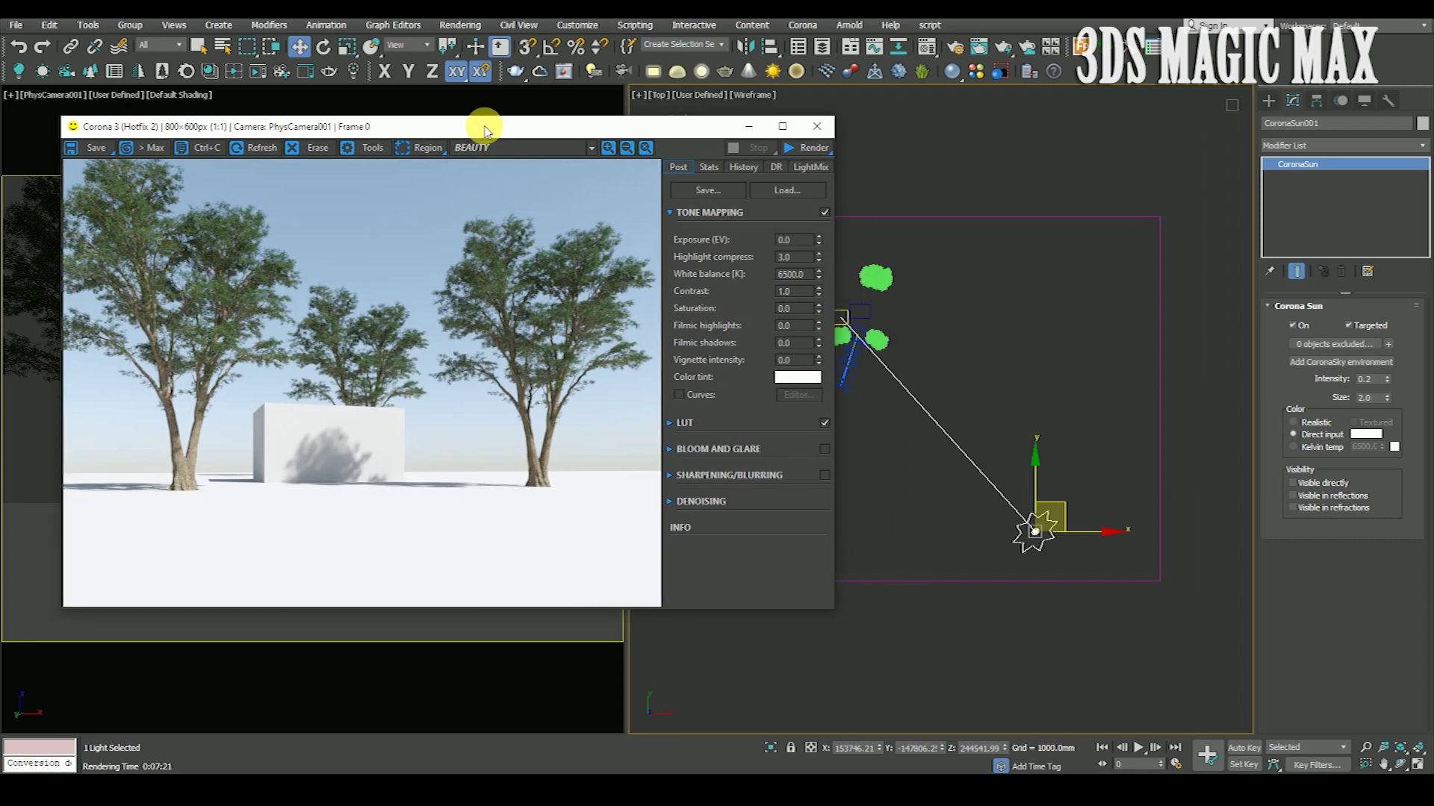
{"action": "left_click", "coordinate": [481, 24]}
{"action": "left_click", "coordinate": [486, 105]}
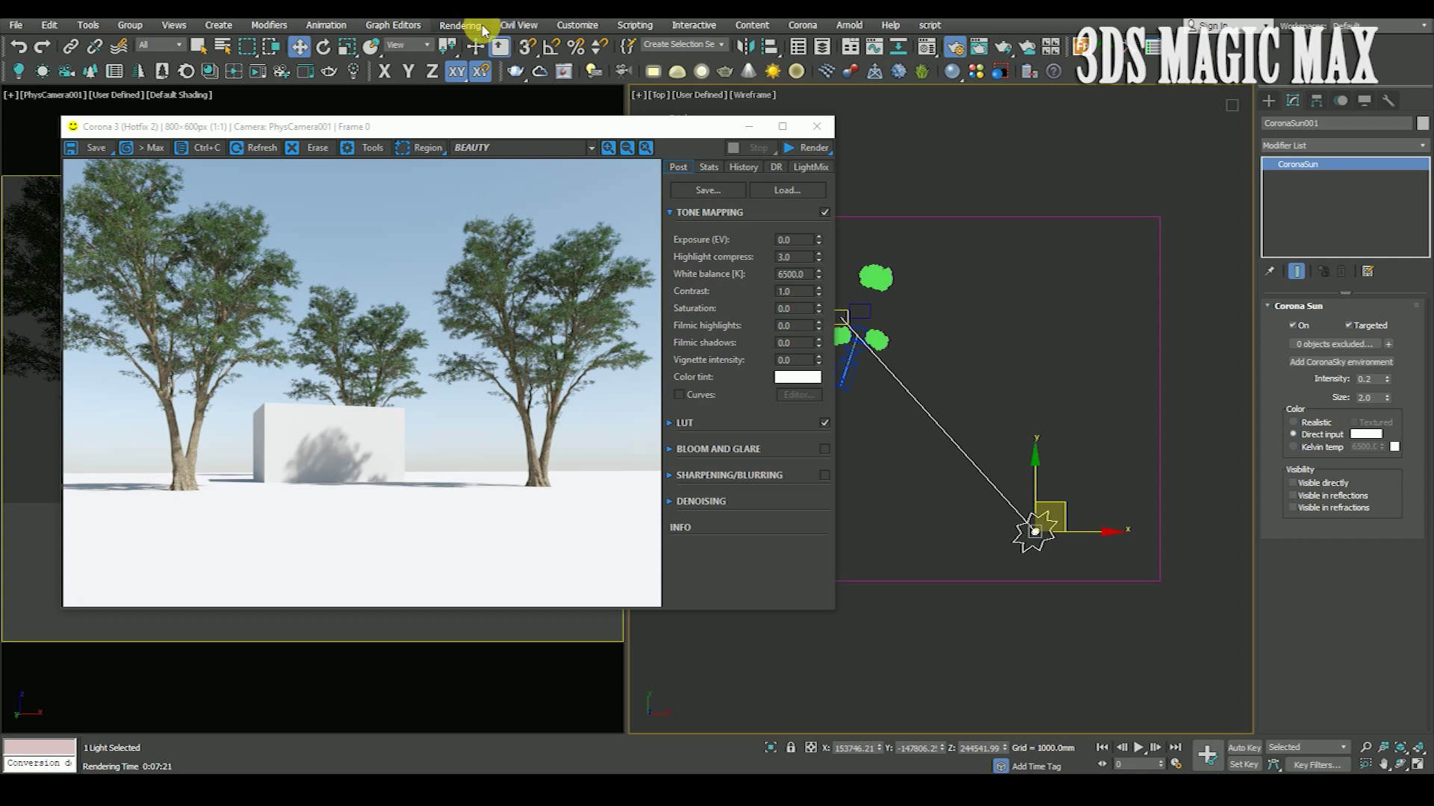
{"action": "left_click", "coordinate": [474, 54]}
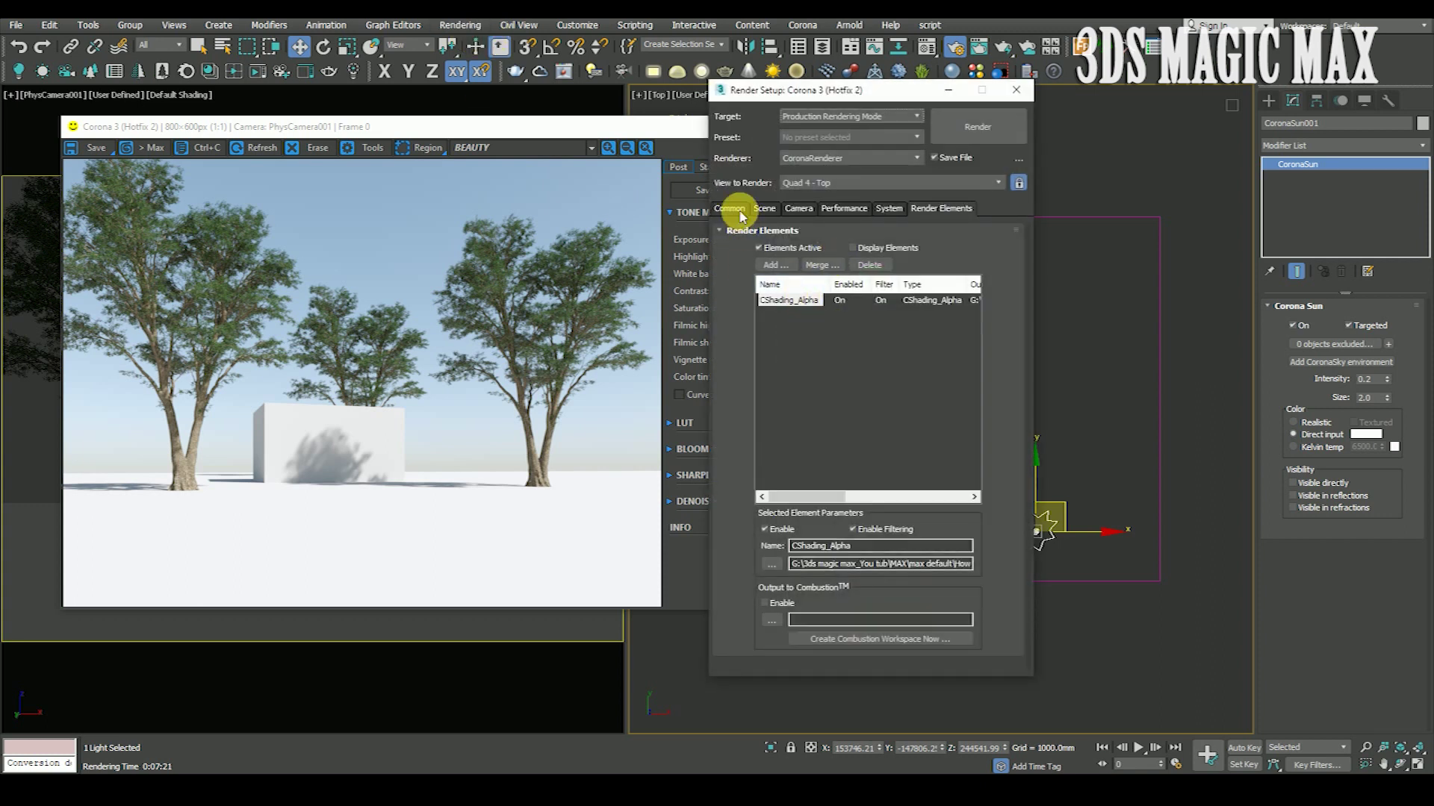
{"action": "left_click", "coordinate": [730, 209]}
{"action": "left_click_drag", "start_coordinate": [826, 88], "coordinate": [946, 58]}
{"action": "left_click", "coordinate": [885, 177]}
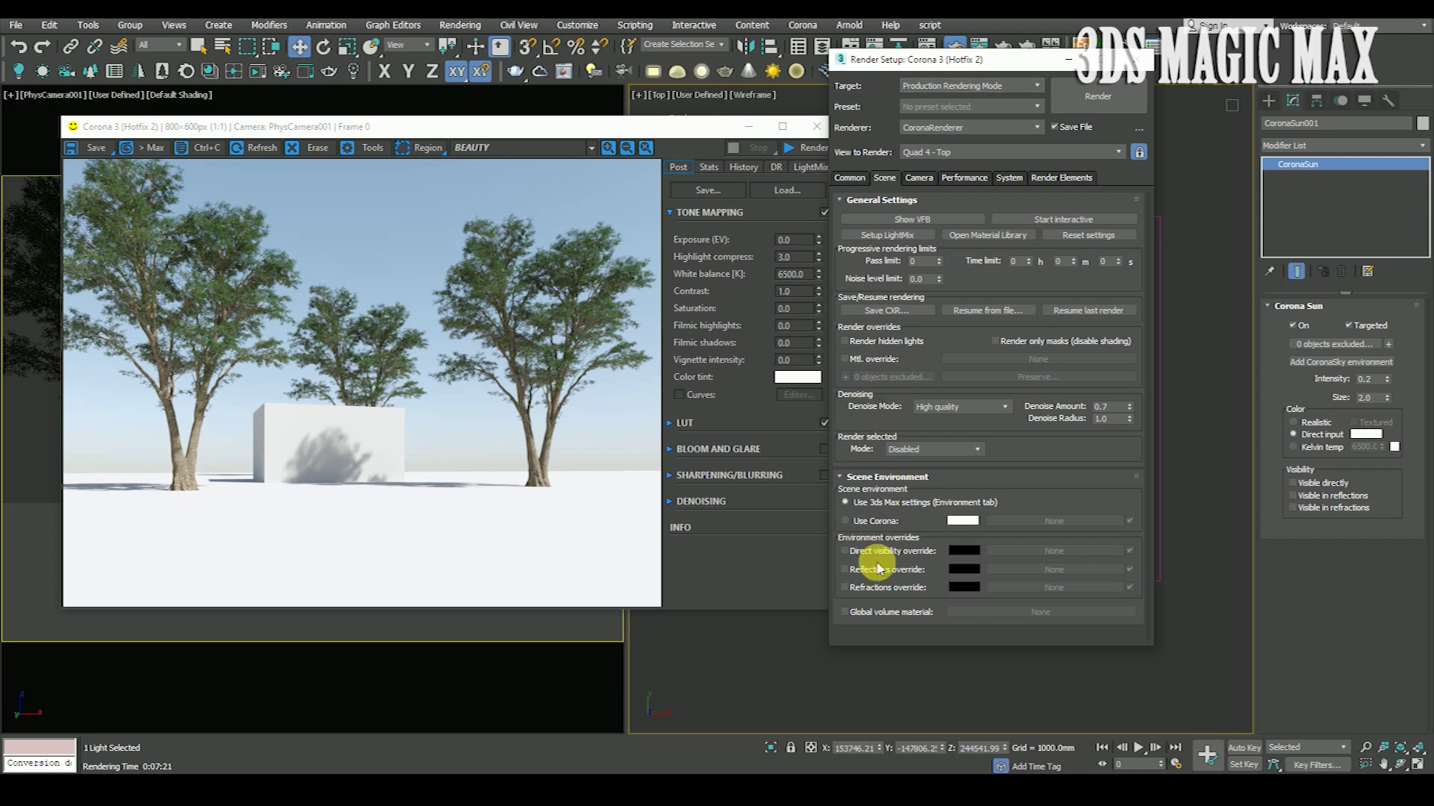
{"action": "left_click", "coordinate": [879, 554]}
{"action": "left_click", "coordinate": [545, 314]}
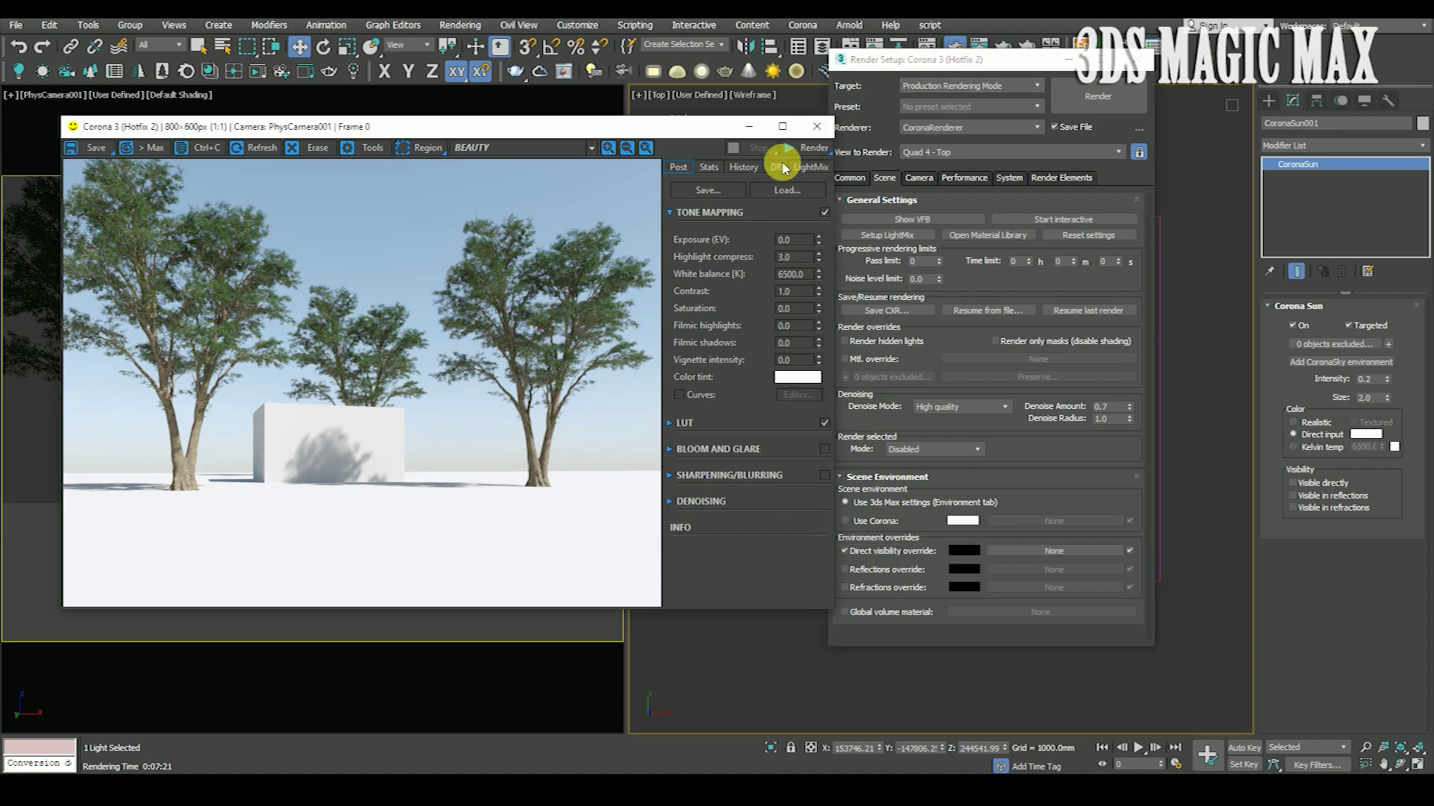
Step: Re-render the scene, overwriting tree.tif, and view the result on black
{"action": "left_click", "coordinate": [803, 153]}
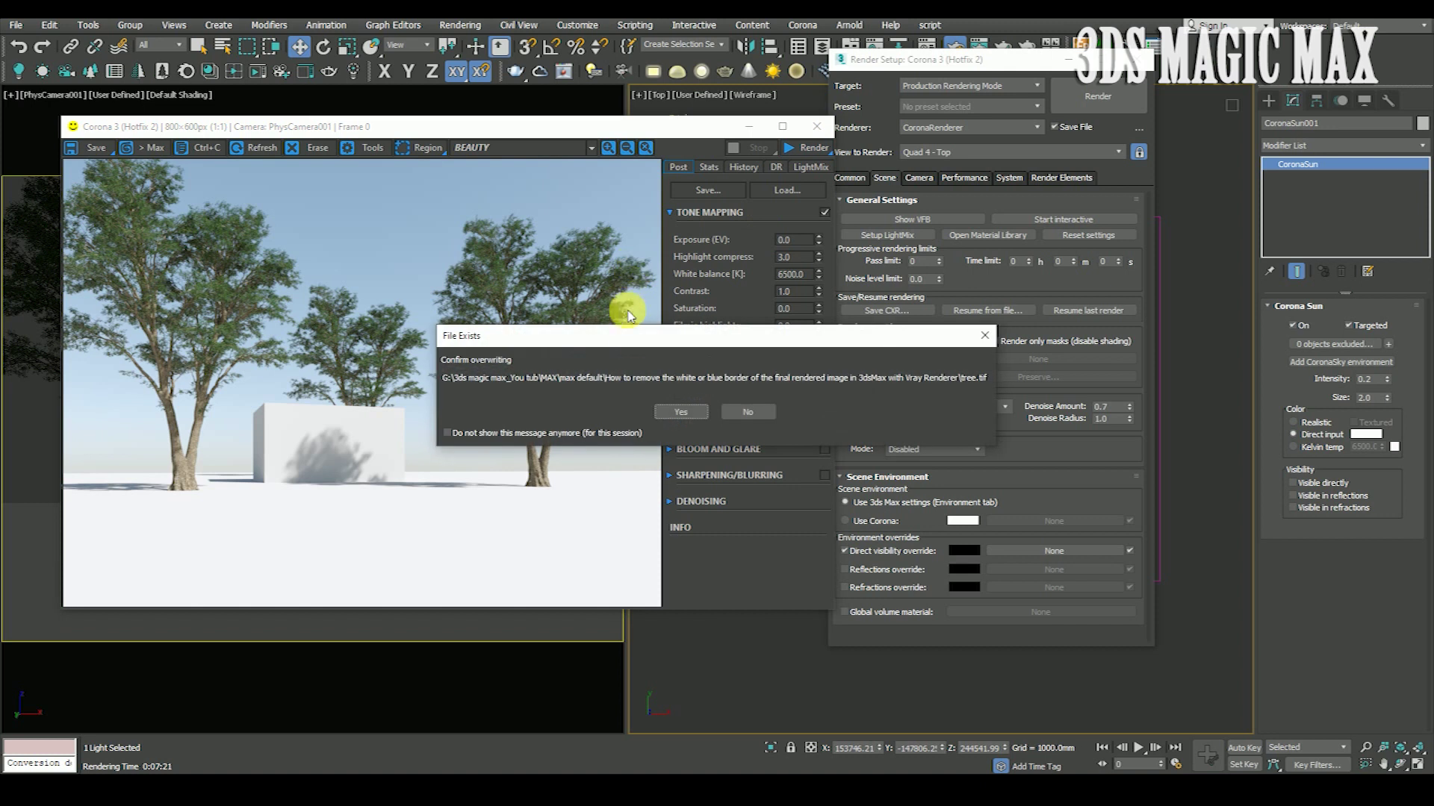
{"action": "left_click", "coordinate": [680, 413]}
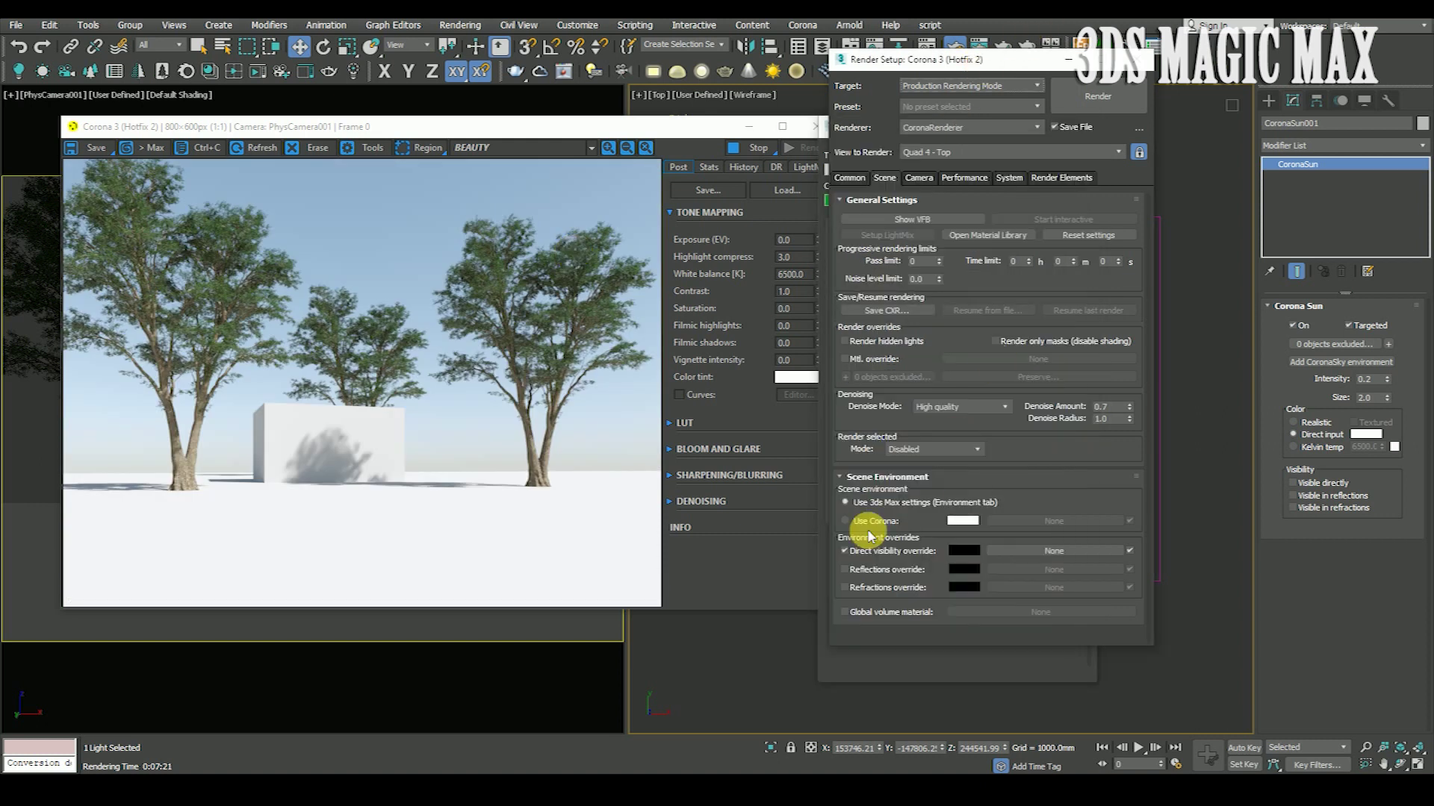
{"action": "left_click", "coordinate": [668, 128]}
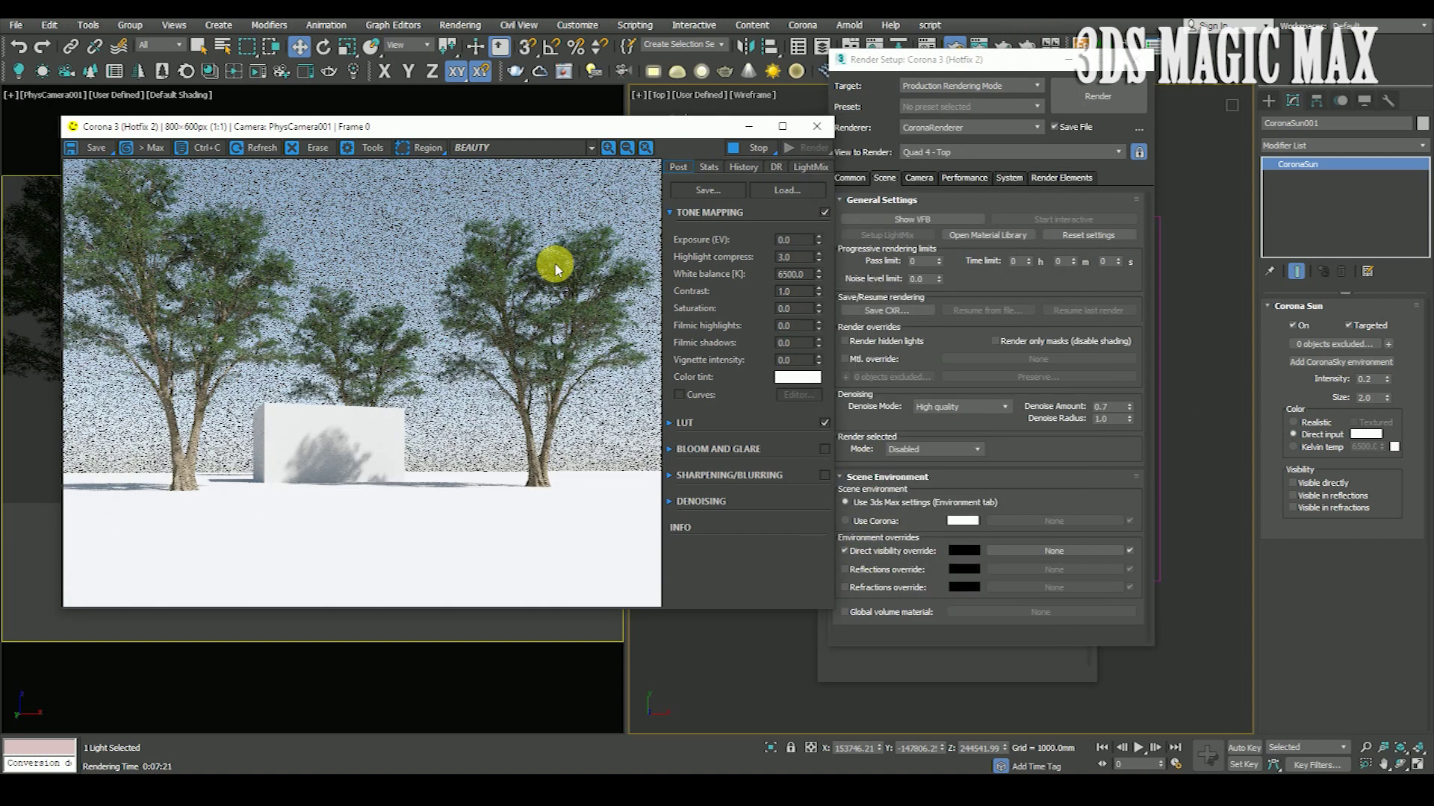
{"action": "scroll", "coordinate": [500, 238], "scroll_direction": "up", "scroll_amount": 3}
{"action": "scroll", "coordinate": [499, 237], "scroll_direction": "down", "scroll_amount": 3}
{"action": "scroll", "coordinate": [398, 333], "scroll_direction": "up", "scroll_amount": 3}
{"action": "scroll", "coordinate": [398, 336], "scroll_direction": "down", "scroll_amount": 3}
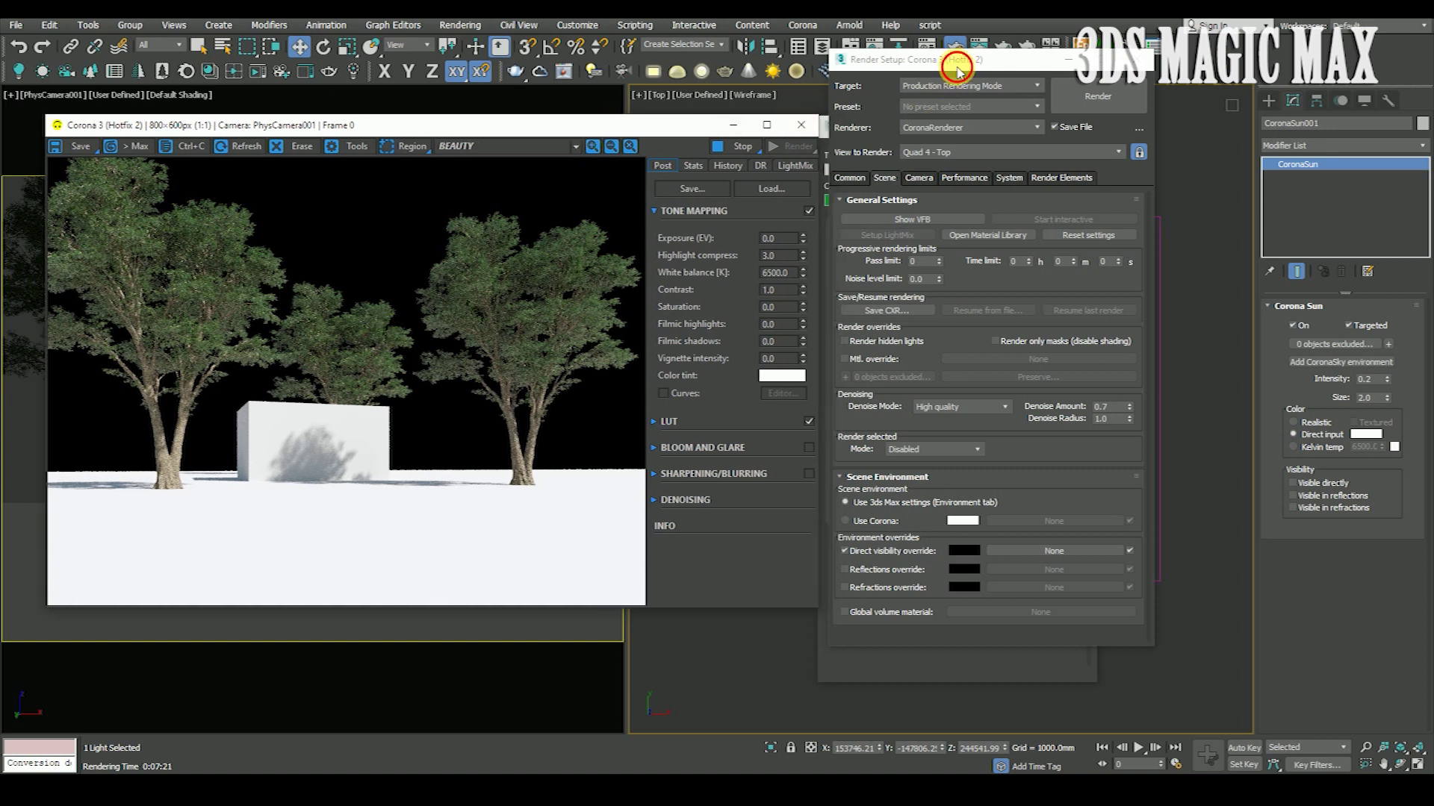
Step: Move the render windows aside and stop the black-background Corona render early so it denoises
{"action": "left_click_drag", "start_coordinate": [951, 61], "coordinate": [1000, 57]}
{"action": "left_click_drag", "start_coordinate": [729, 118], "coordinate": [723, 128]}
{"action": "scroll", "coordinate": [499, 388], "scroll_direction": "up", "scroll_amount": 3}
{"action": "scroll", "coordinate": [512, 395], "scroll_direction": "down", "scroll_amount": 3}
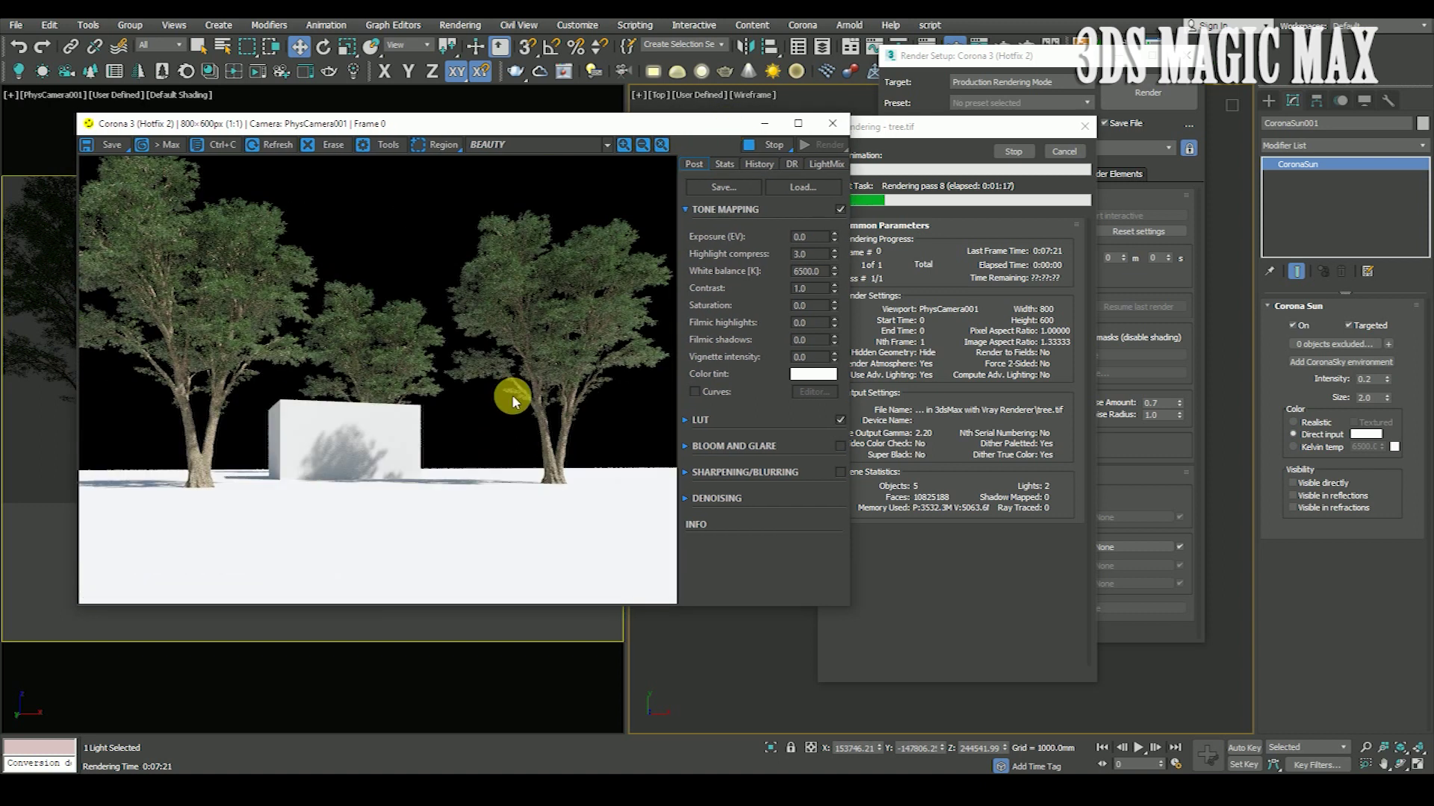
{"action": "scroll", "coordinate": [512, 394], "scroll_direction": "up", "scroll_amount": 3}
{"action": "scroll", "coordinate": [451, 361], "scroll_direction": "down", "scroll_amount": 4}
{"action": "left_click", "coordinate": [806, 137]}
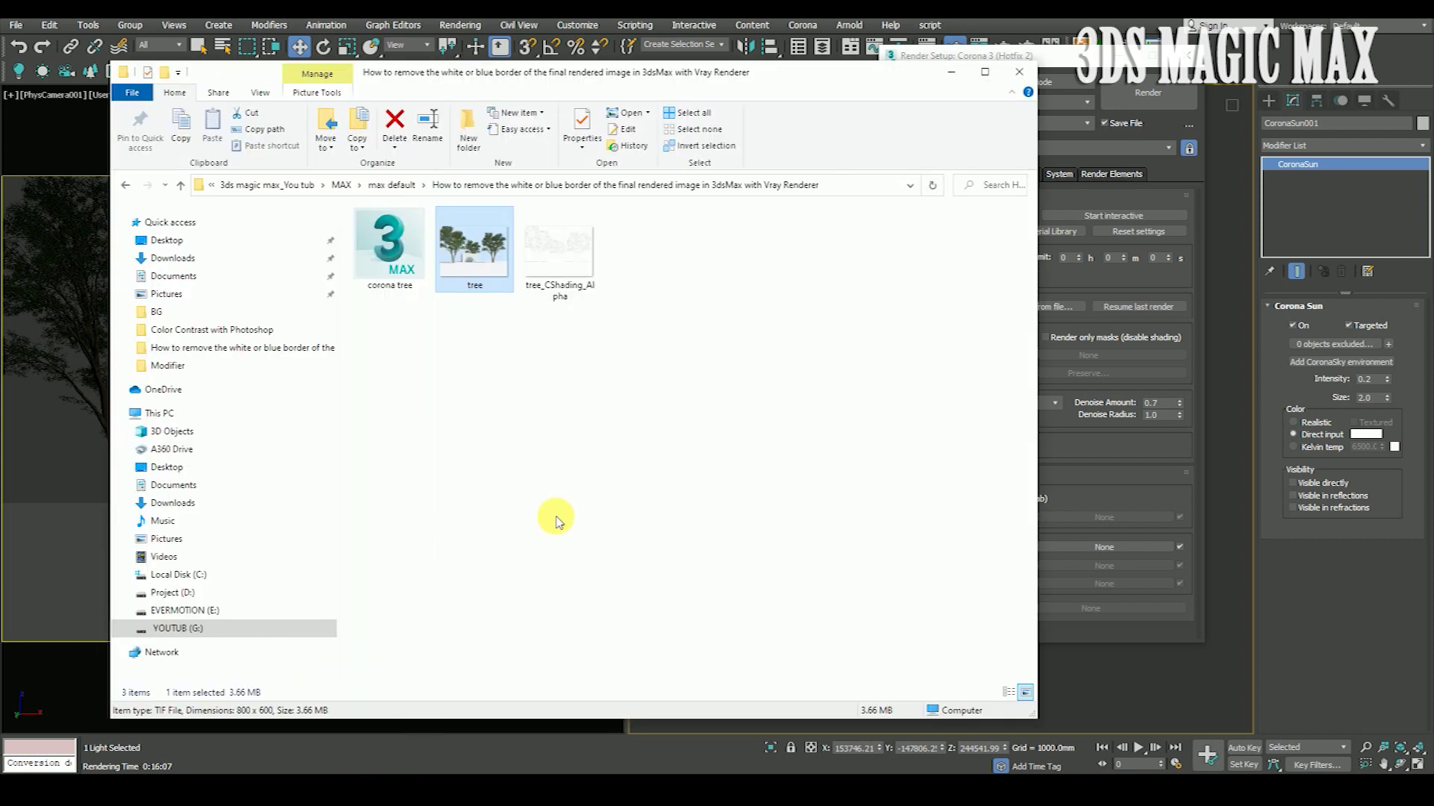
Step: Refresh the render folder and open the updated tree.tif in Adobe Photoshop CC 2015
{"action": "left_click", "coordinate": [553, 515]}
{"action": "right_click", "coordinate": [515, 404]}
{"action": "left_click", "coordinate": [553, 470]}
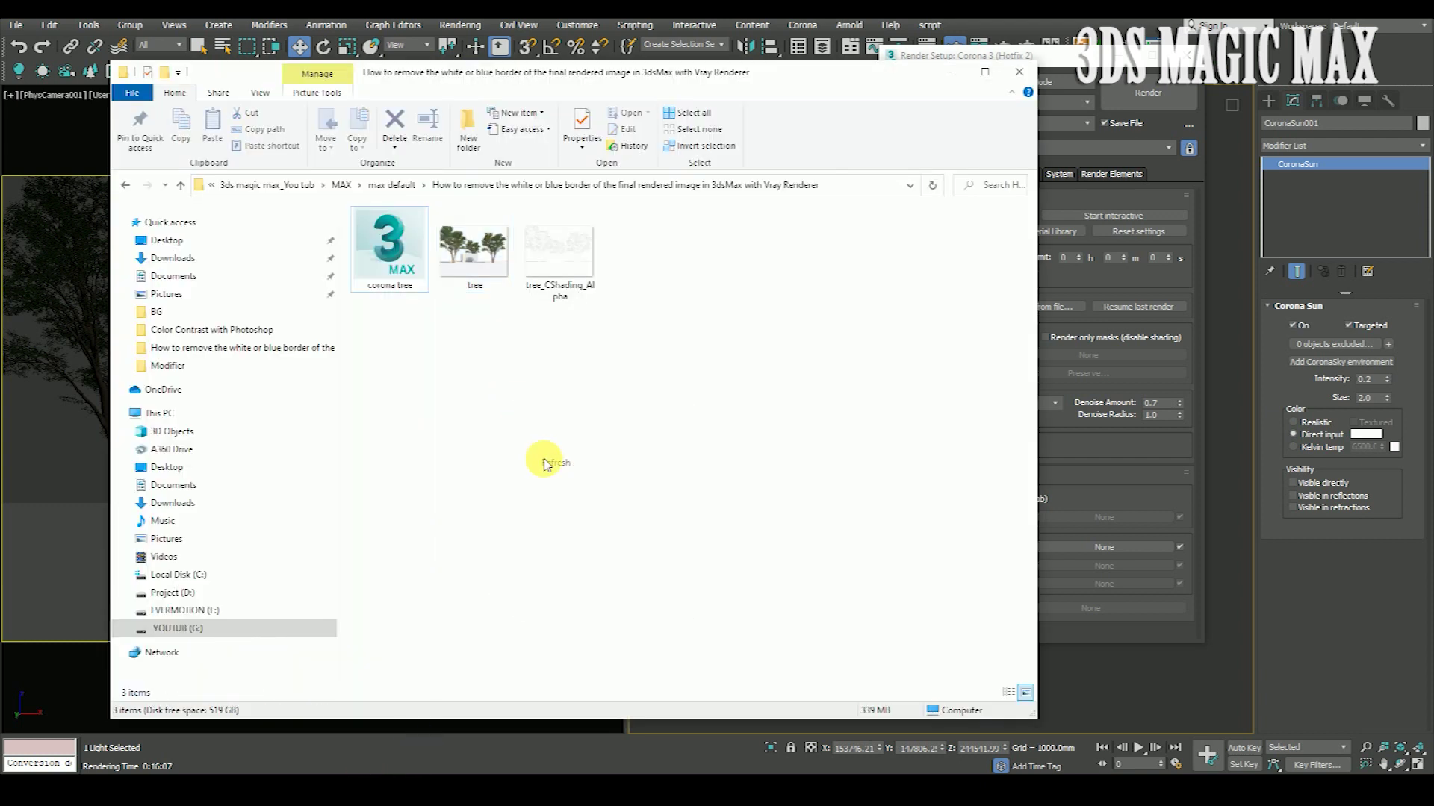
{"action": "right_click", "coordinate": [494, 353]}
{"action": "left_click", "coordinate": [532, 415]}
{"action": "left_click", "coordinate": [477, 247]}
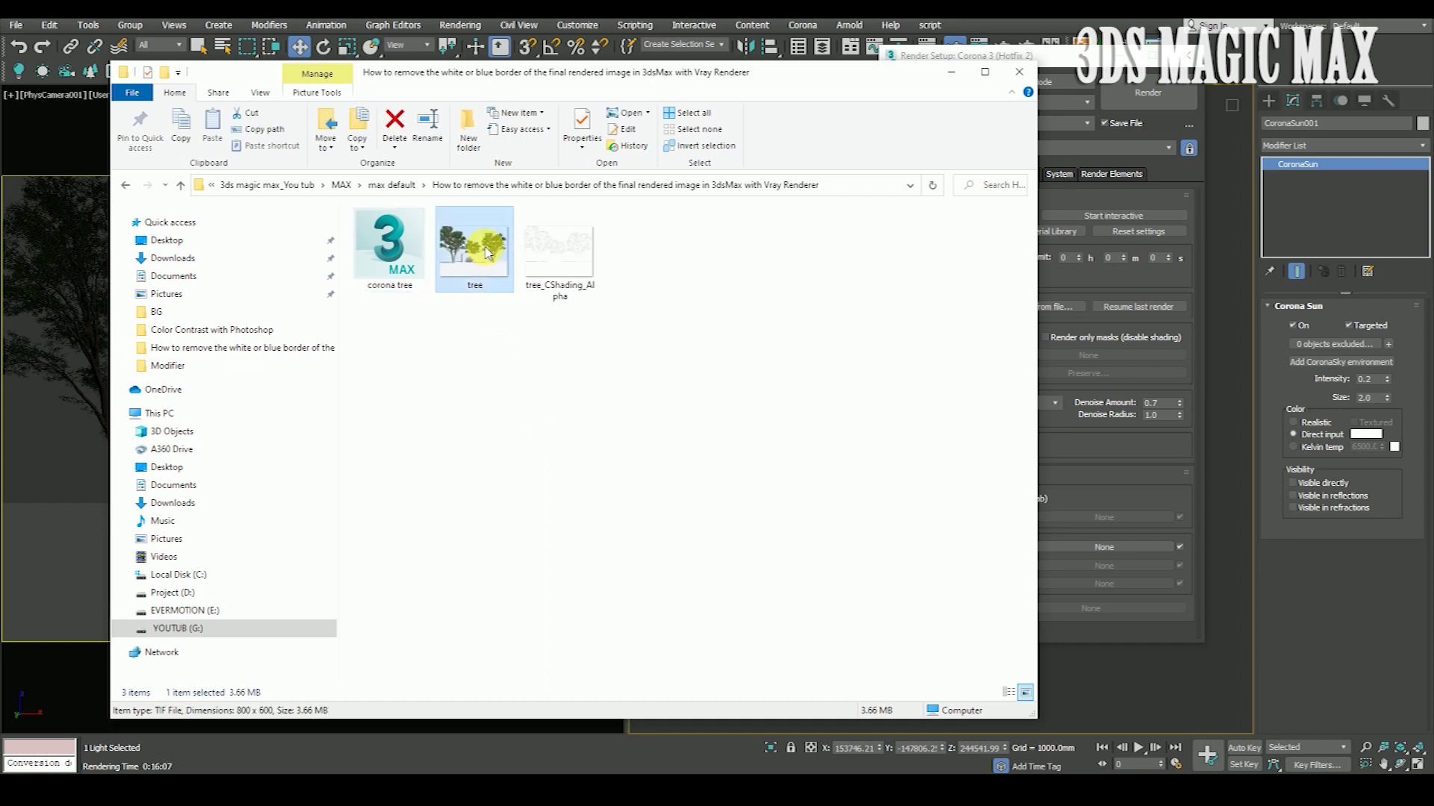
{"action": "right_click", "coordinate": [486, 250]}
{"action": "mouse_move", "coordinate": [531, 432]}
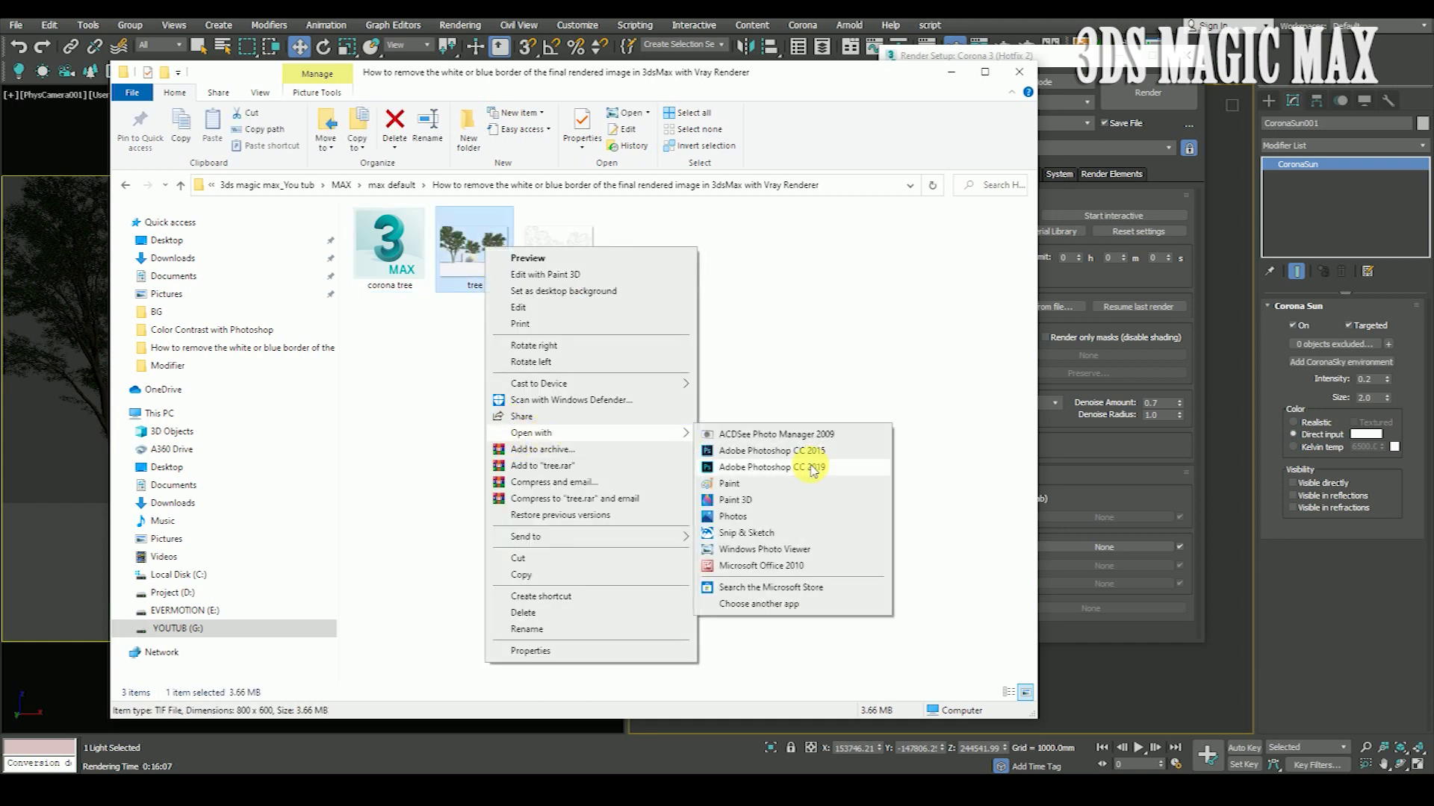
{"action": "left_click", "coordinate": [805, 448]}
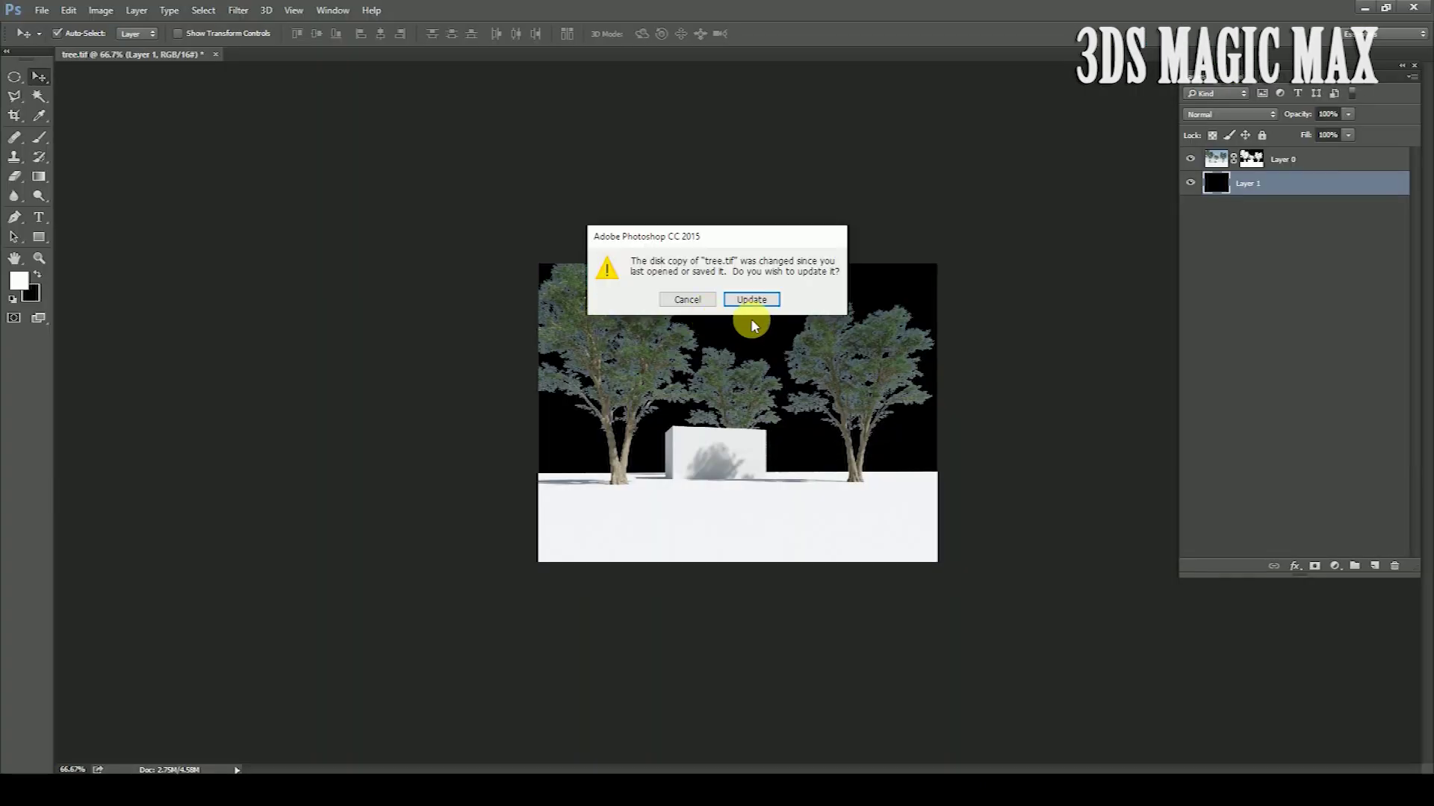
Step: Reload the updated tree.tif, float and enlarge its window, and duplicate Background as Background copy
{"action": "left_click", "coordinate": [749, 301]}
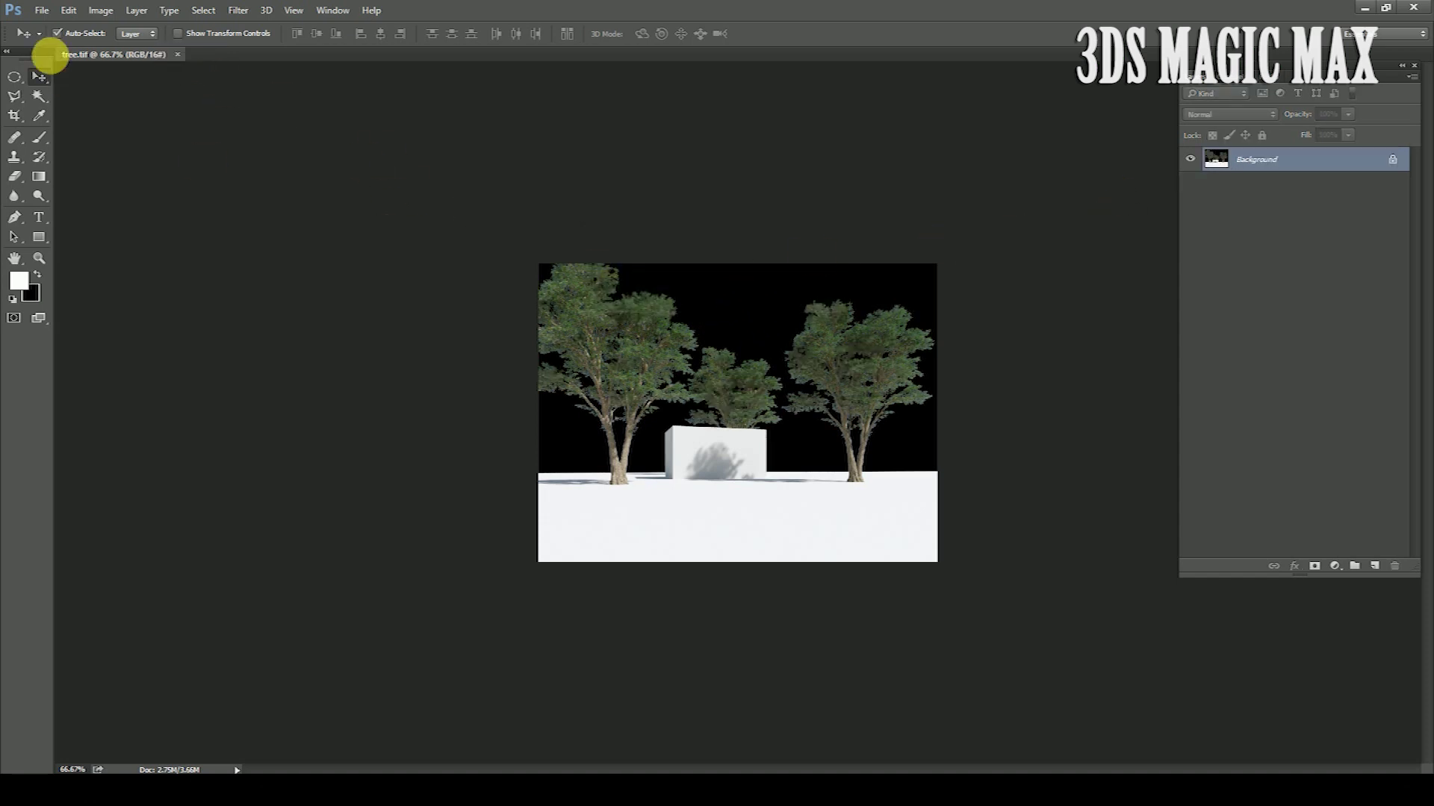
{"action": "left_click_drag", "start_coordinate": [125, 66], "coordinate": [448, 115]}
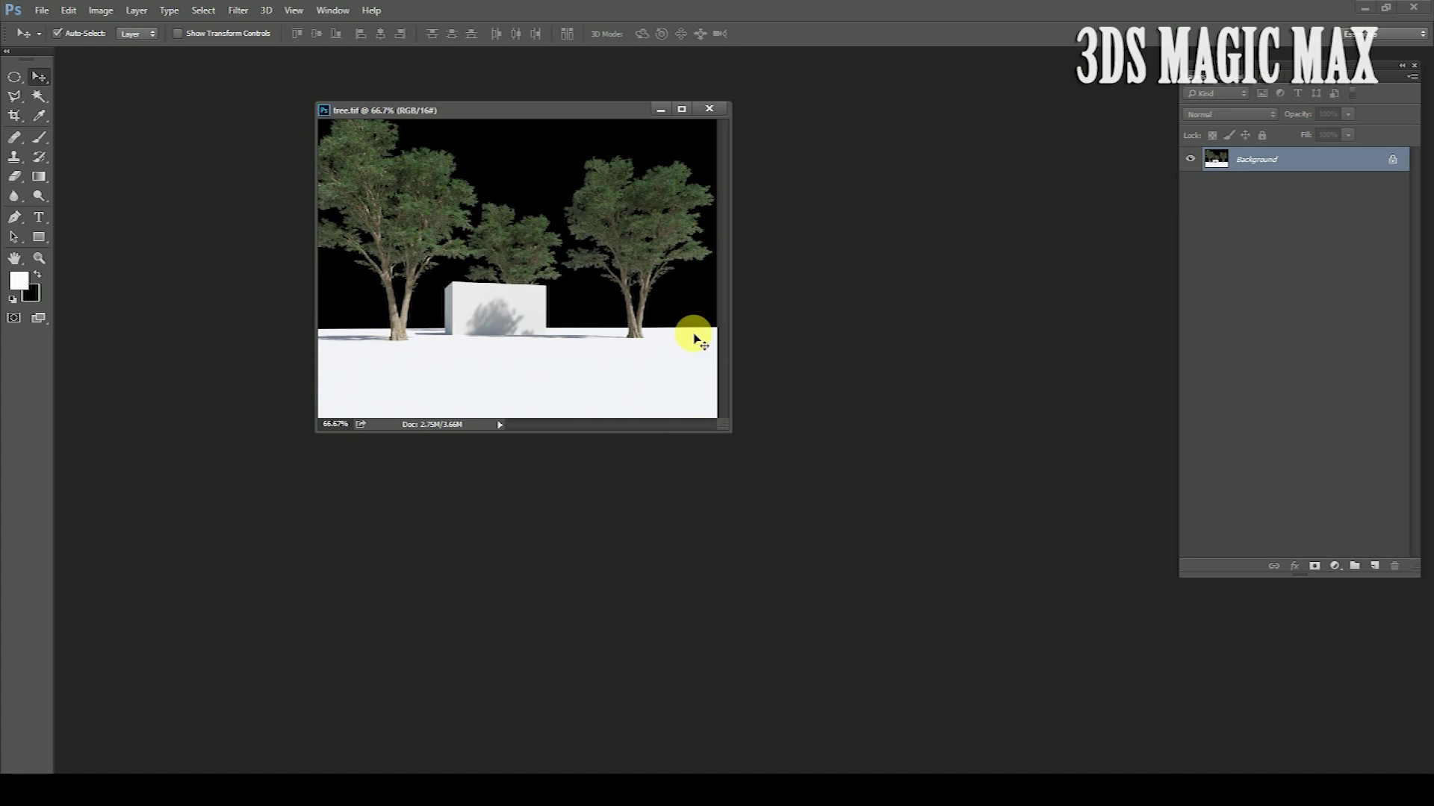
{"action": "left_click_drag", "start_coordinate": [735, 438], "coordinate": [1076, 687]}
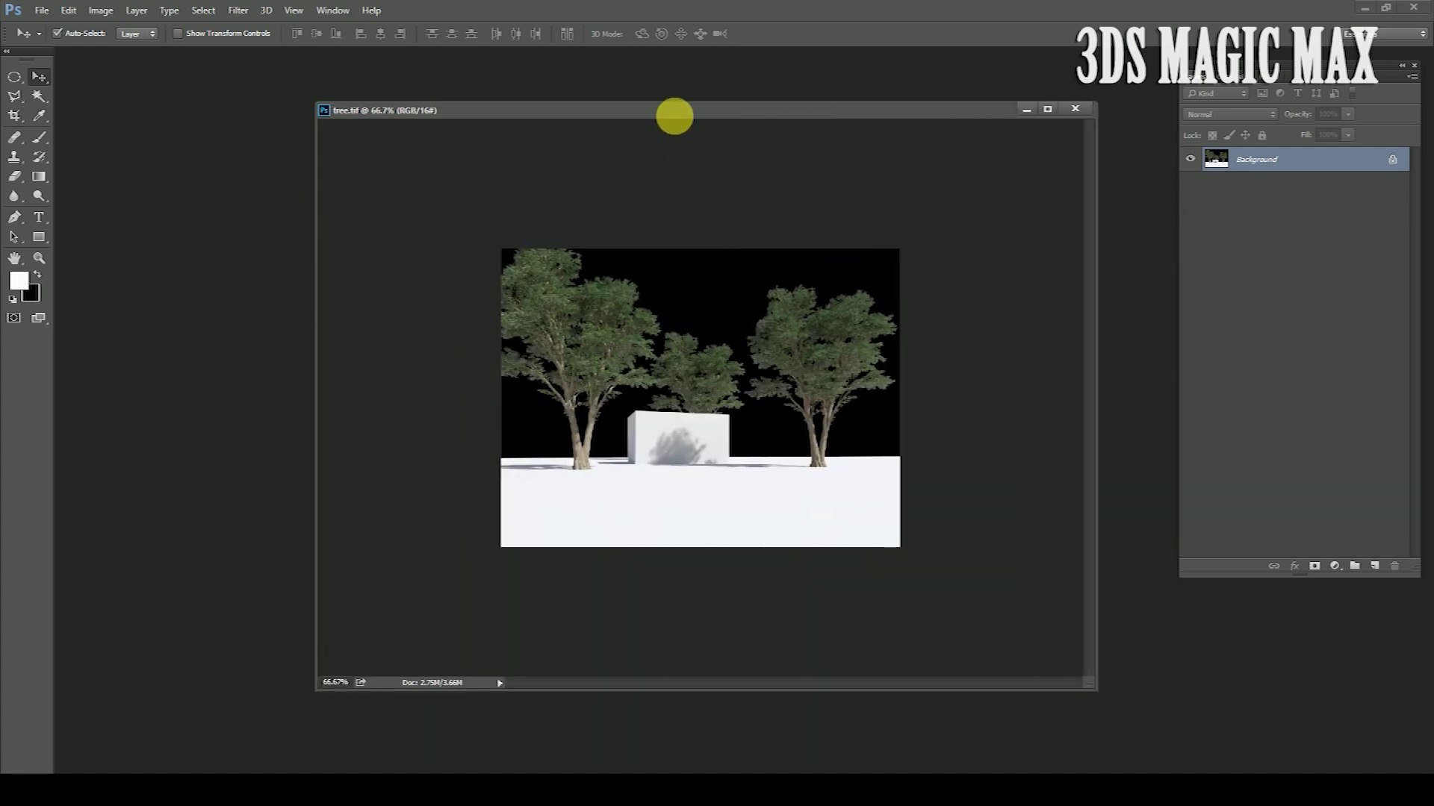
{"action": "left_click_drag", "start_coordinate": [674, 115], "coordinate": [607, 88]}
{"action": "mouse_move", "coordinate": [1299, 171]}
{"action": "left_mouse_down"}
{"action": "mouse_move", "coordinate": [1411, 522]}
{"action": "mouse_move", "coordinate": [1388, 567]}
{"action": "left_mouse_up"}
{"action": "left_click", "coordinate": [1191, 183]}
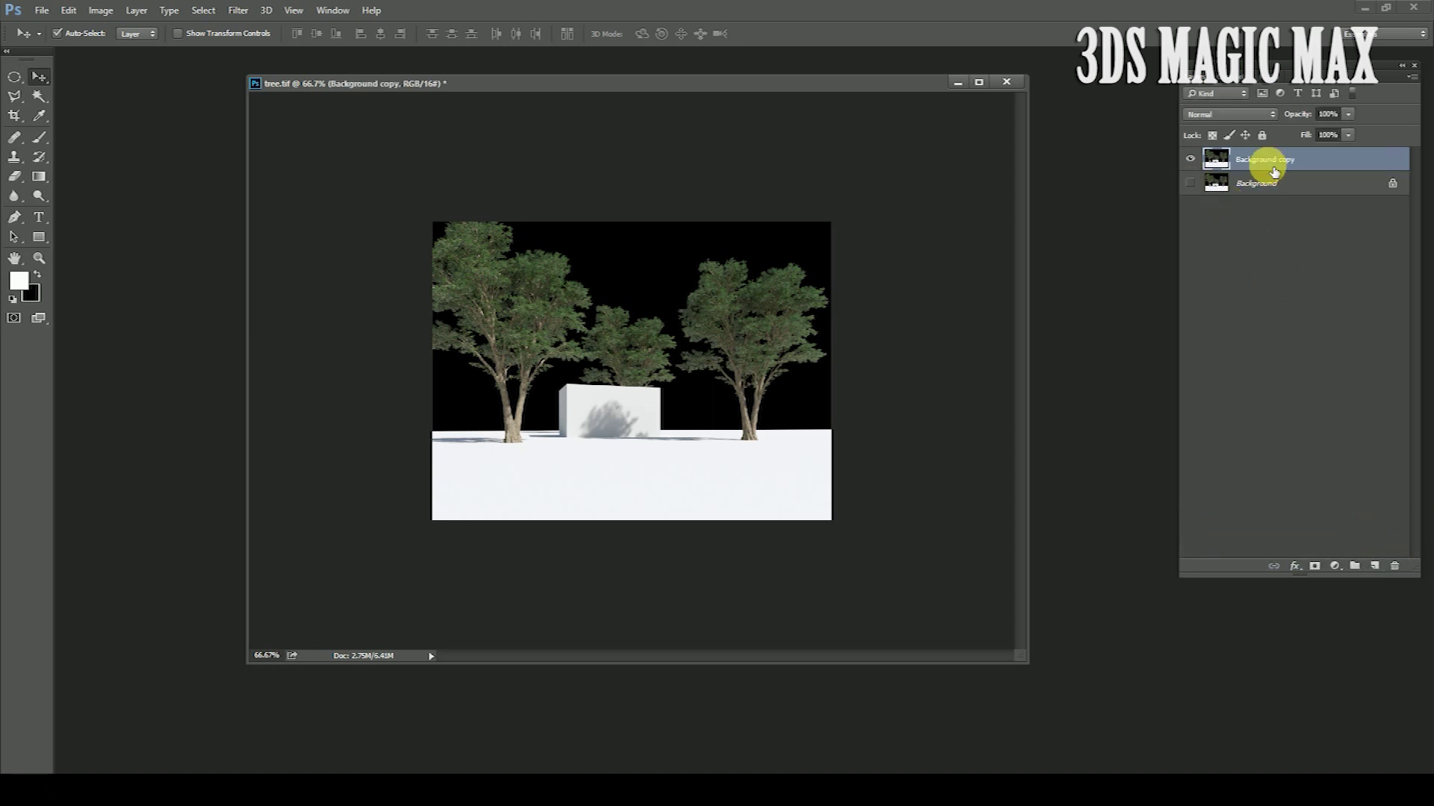
Step: Inspect the Alpha 1 channel and load it as a selection
{"action": "left_click", "coordinate": [1231, 75]}
{"action": "left_click", "coordinate": [1218, 186]}
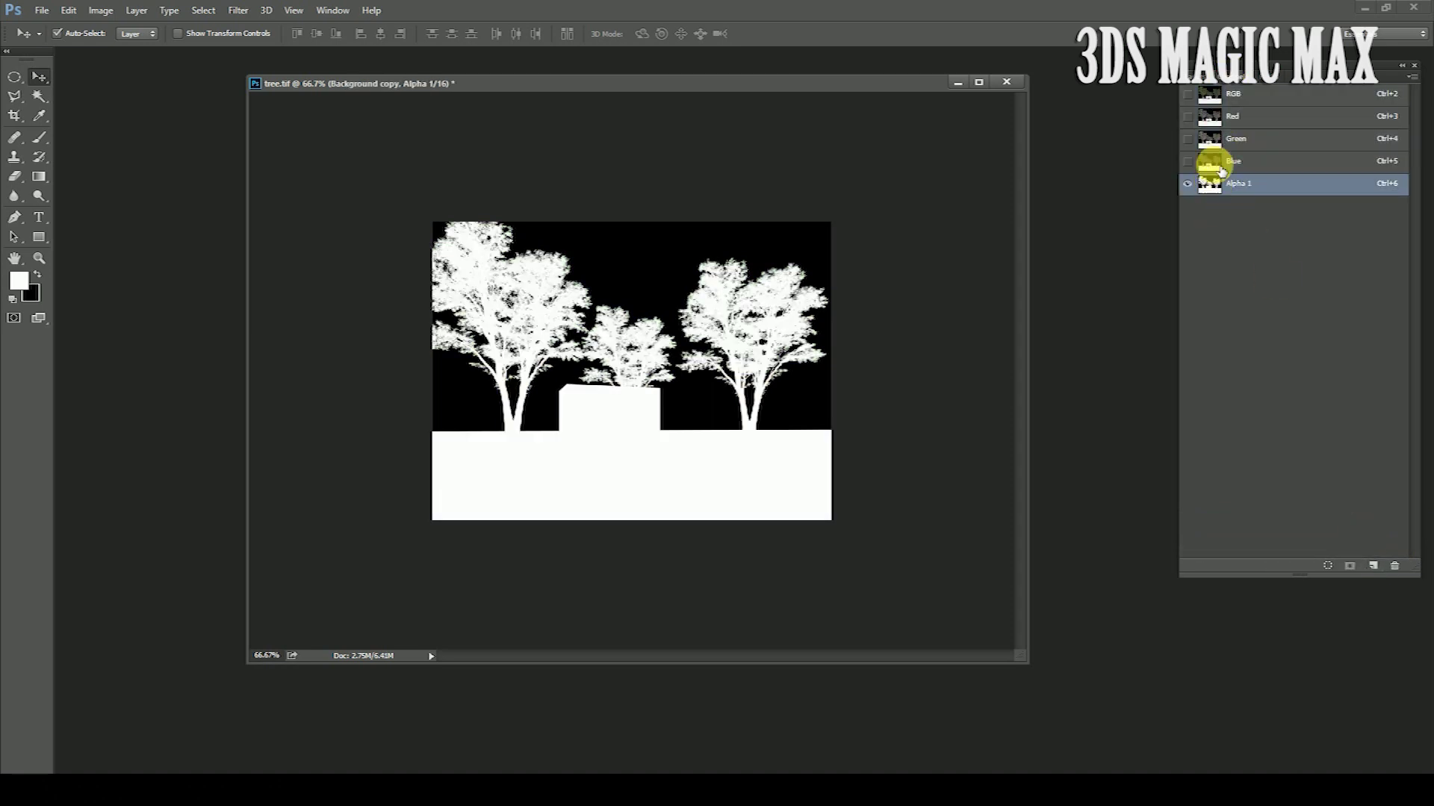
{"action": "left_click", "coordinate": [1189, 95]}
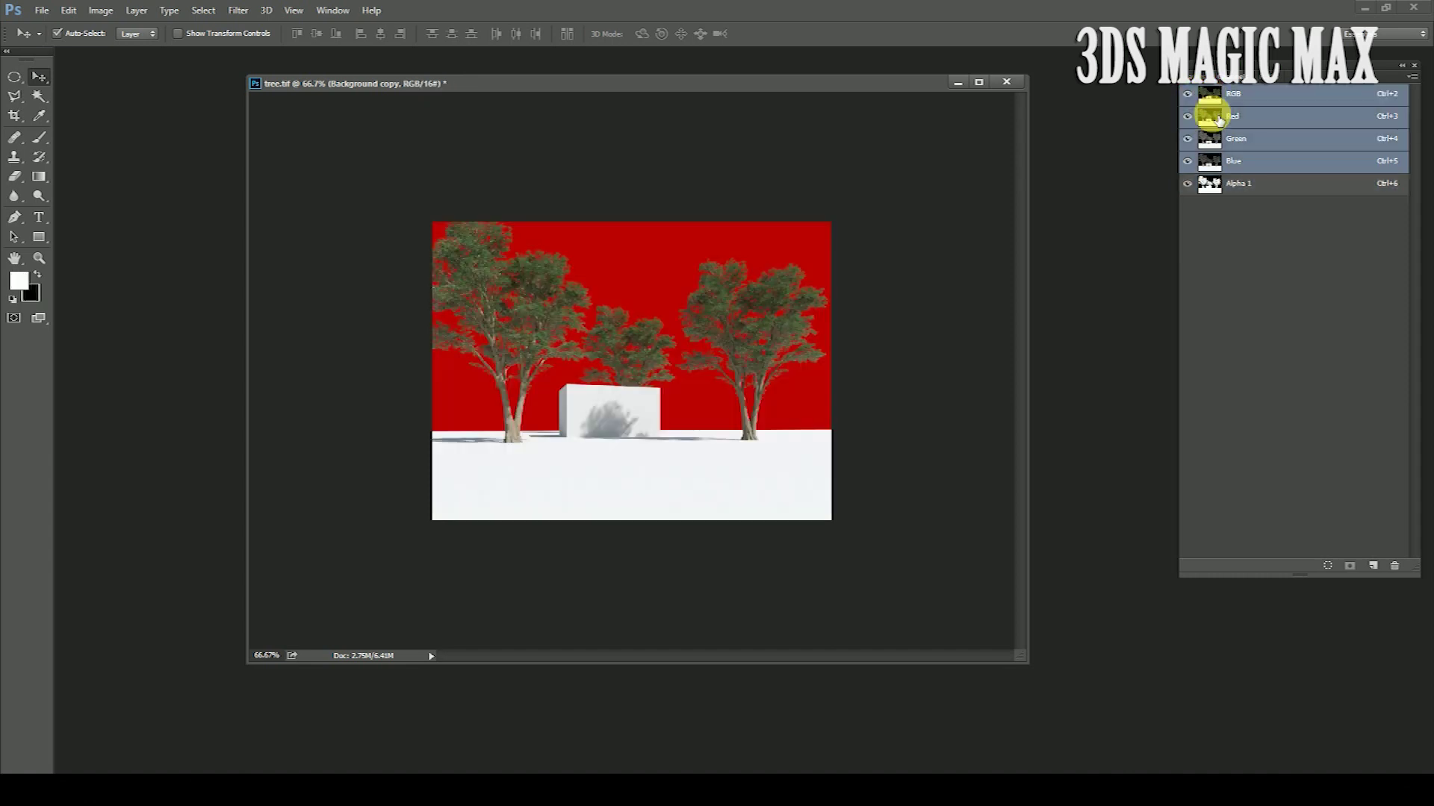
{"action": "left_click", "coordinate": [1189, 94]}
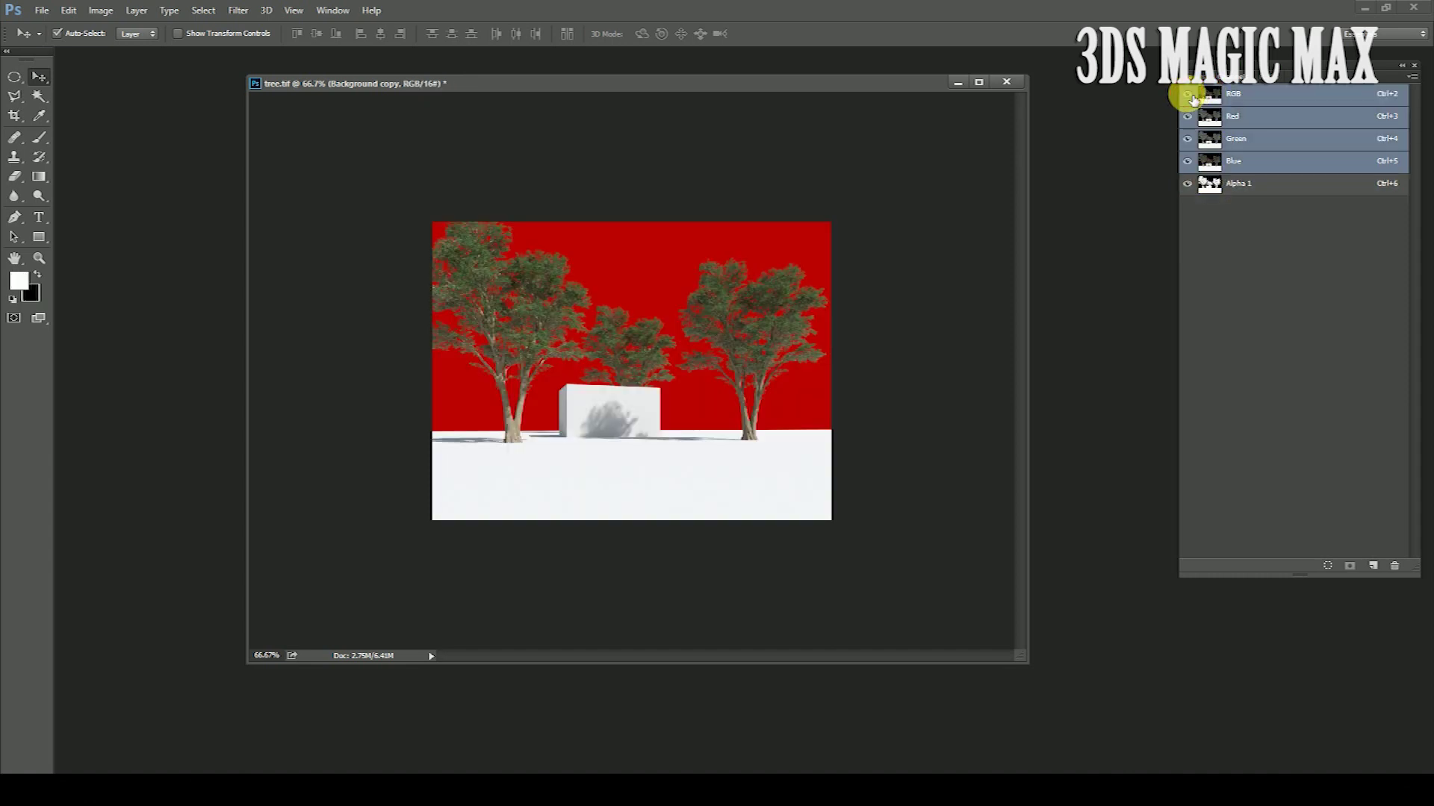
{"action": "left_click", "coordinate": [1218, 188], "text": "ctrl"}
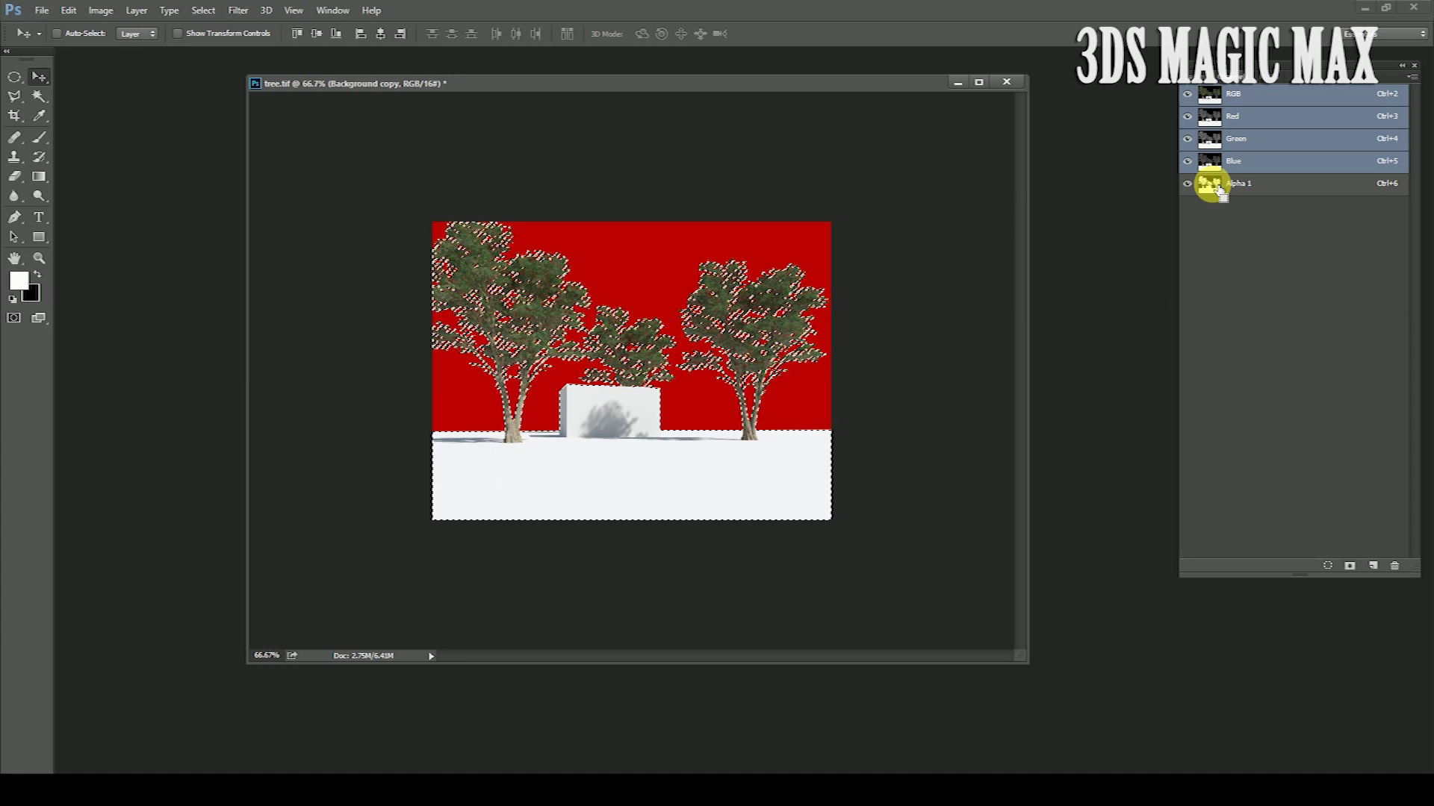
Step: Add a layer mask to Background copy and toggle layer visibility to check the transparent sky
{"action": "left_click", "coordinate": [1195, 75]}
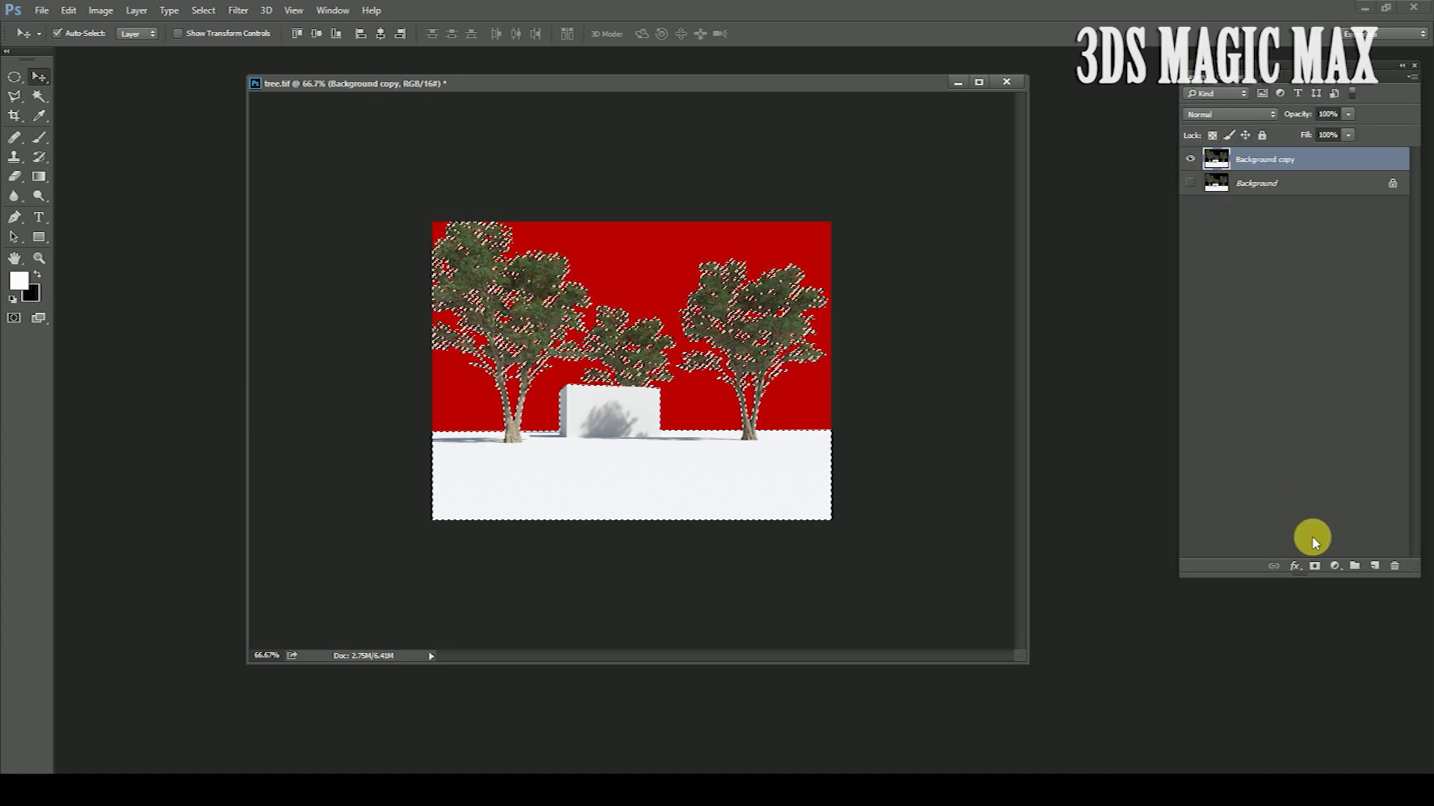
{"action": "left_click", "coordinate": [1314, 566]}
{"action": "left_click", "coordinate": [1190, 183]}
{"action": "left_click", "coordinate": [1190, 159]}
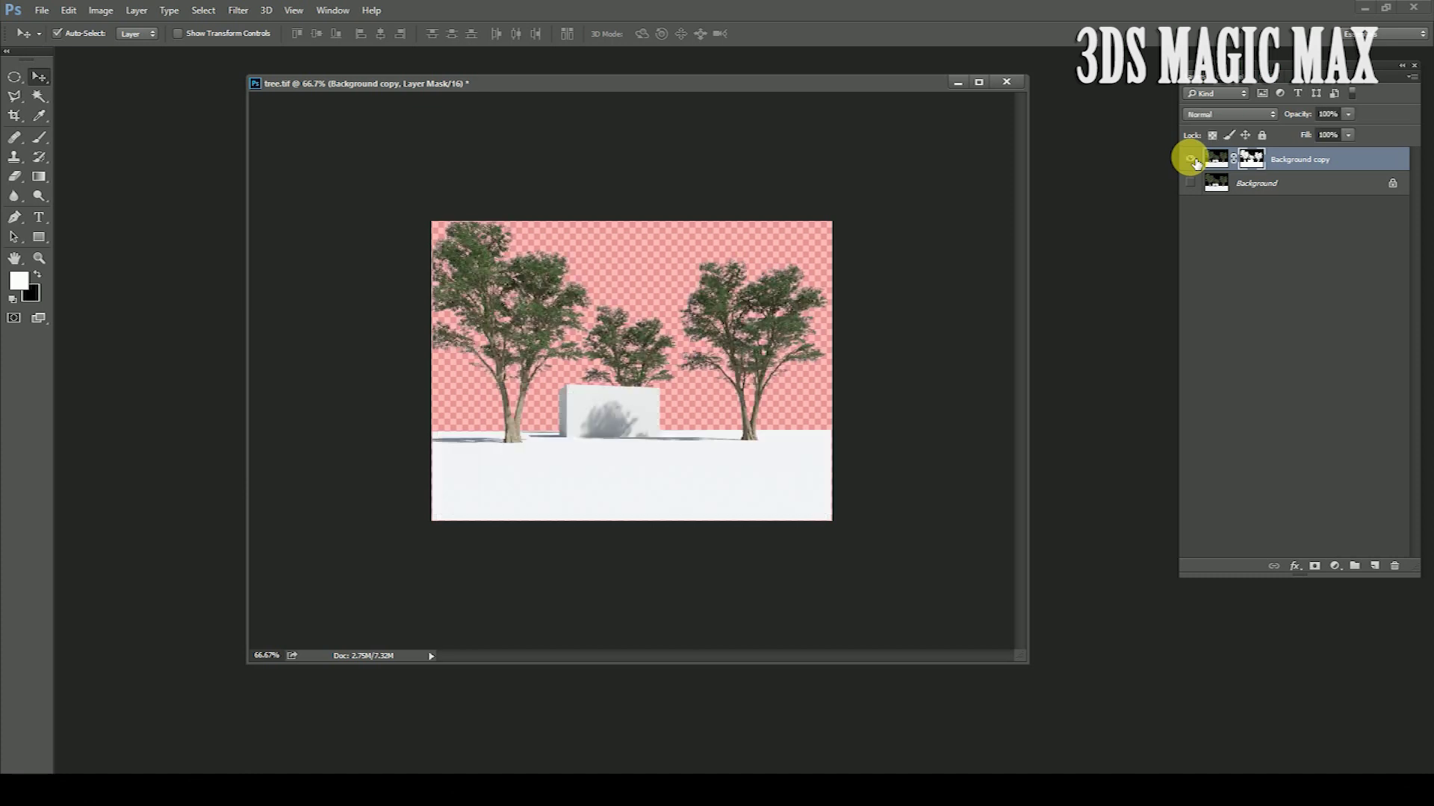
{"action": "left_click", "coordinate": [1264, 160]}
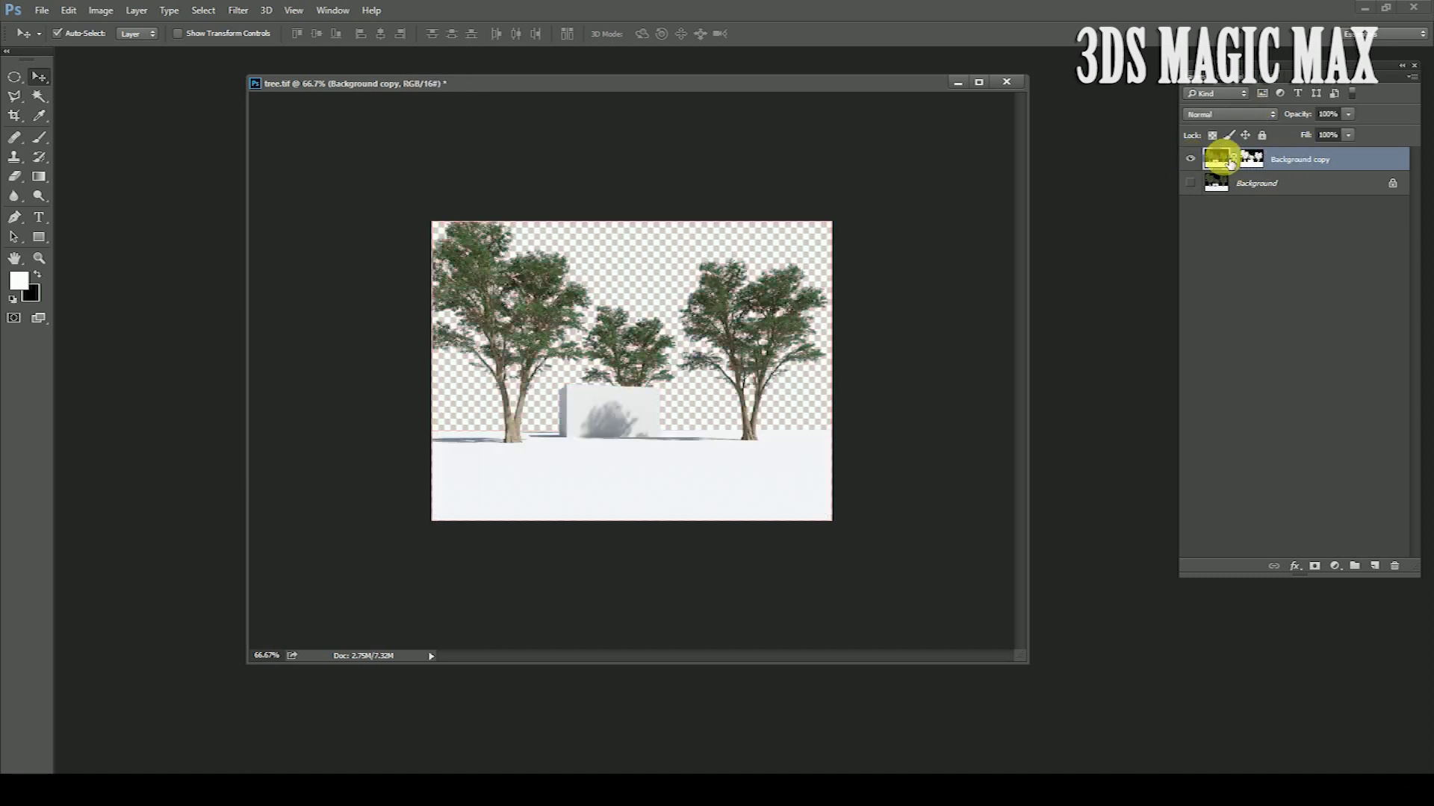
Step: Create Layer 1 beneath Background copy and fill it with black, then zoom in on the trees
{"action": "left_click", "coordinate": [1375, 566]}
{"action": "left_click_drag", "start_coordinate": [1264, 167], "coordinate": [1273, 227]}
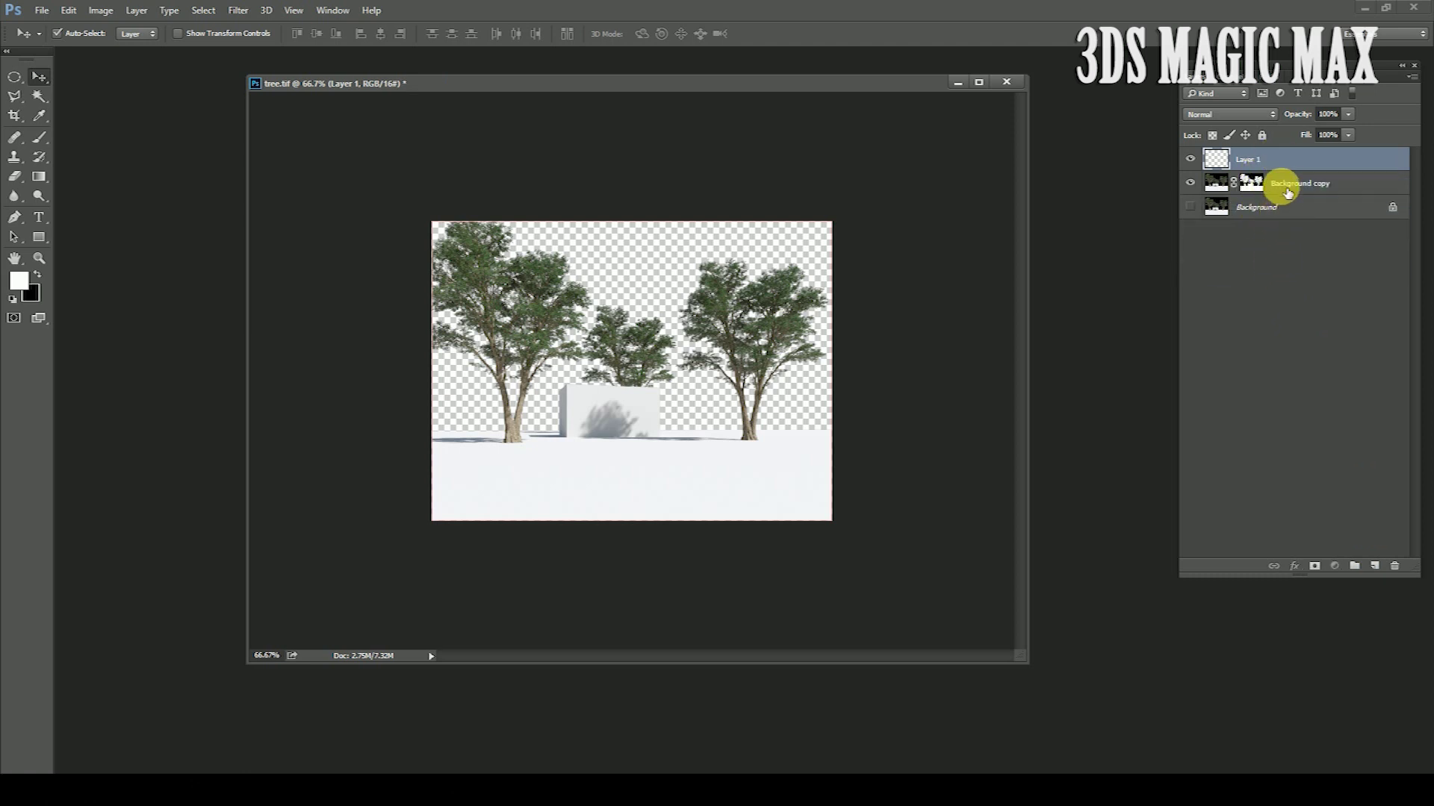
{"action": "left_click_drag", "start_coordinate": [1285, 191], "coordinate": [1277, 149]}
{"action": "left_click", "coordinate": [1279, 190]}
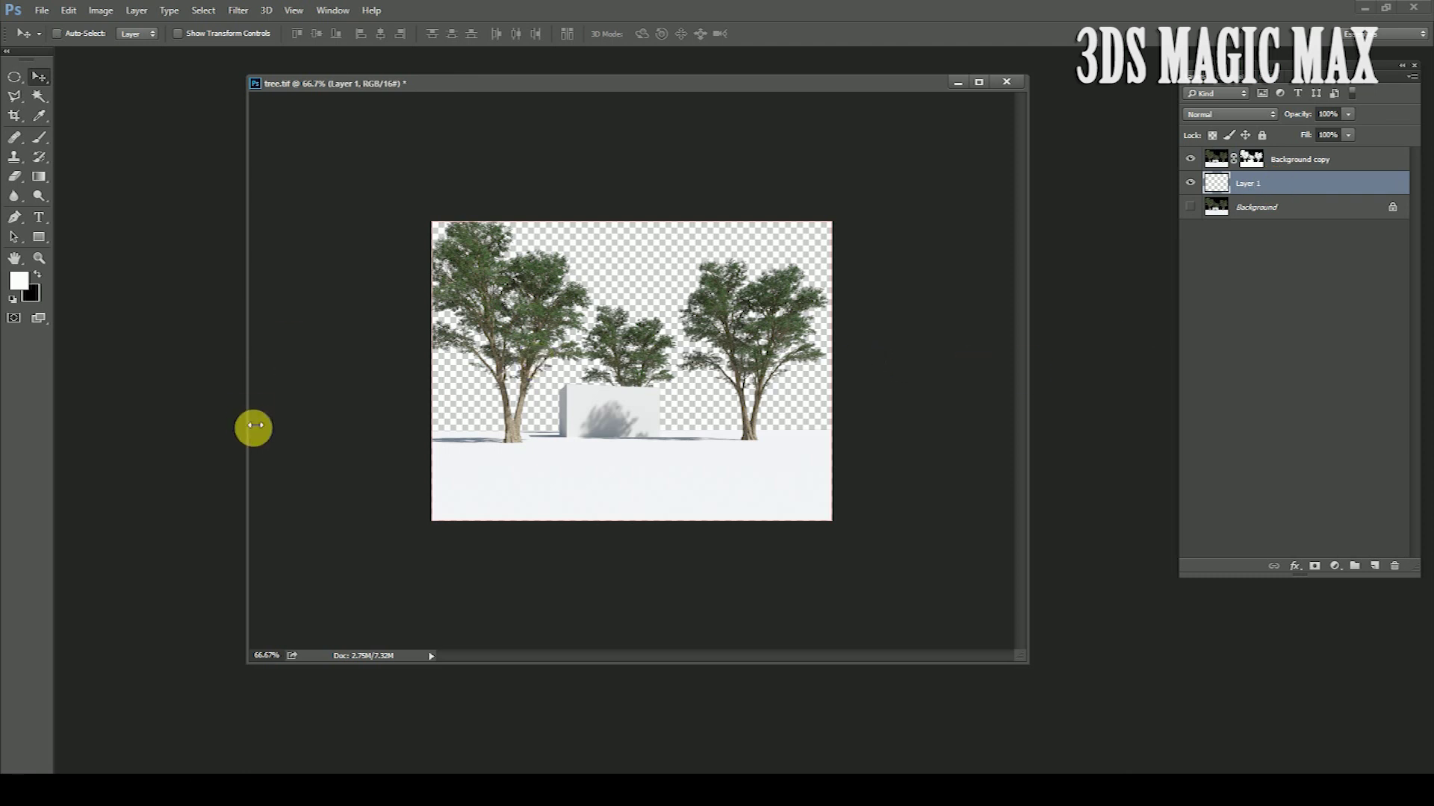
{"action": "key", "text": "ctrl+BackSpace"}
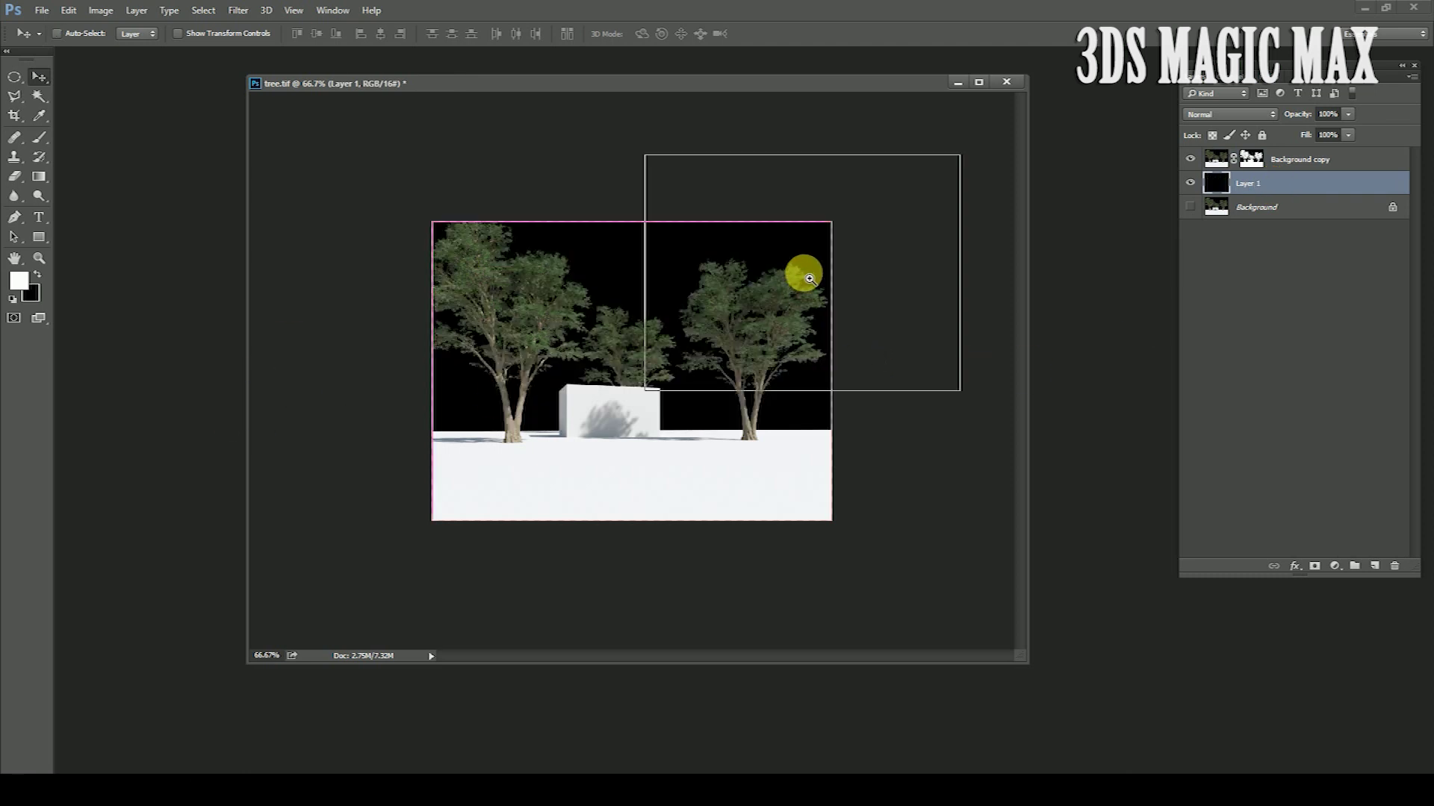
{"action": "left_click", "coordinate": [800, 272], "text": "ctrl"}
{"action": "left_click", "coordinate": [771, 254], "text": "ctrl"}
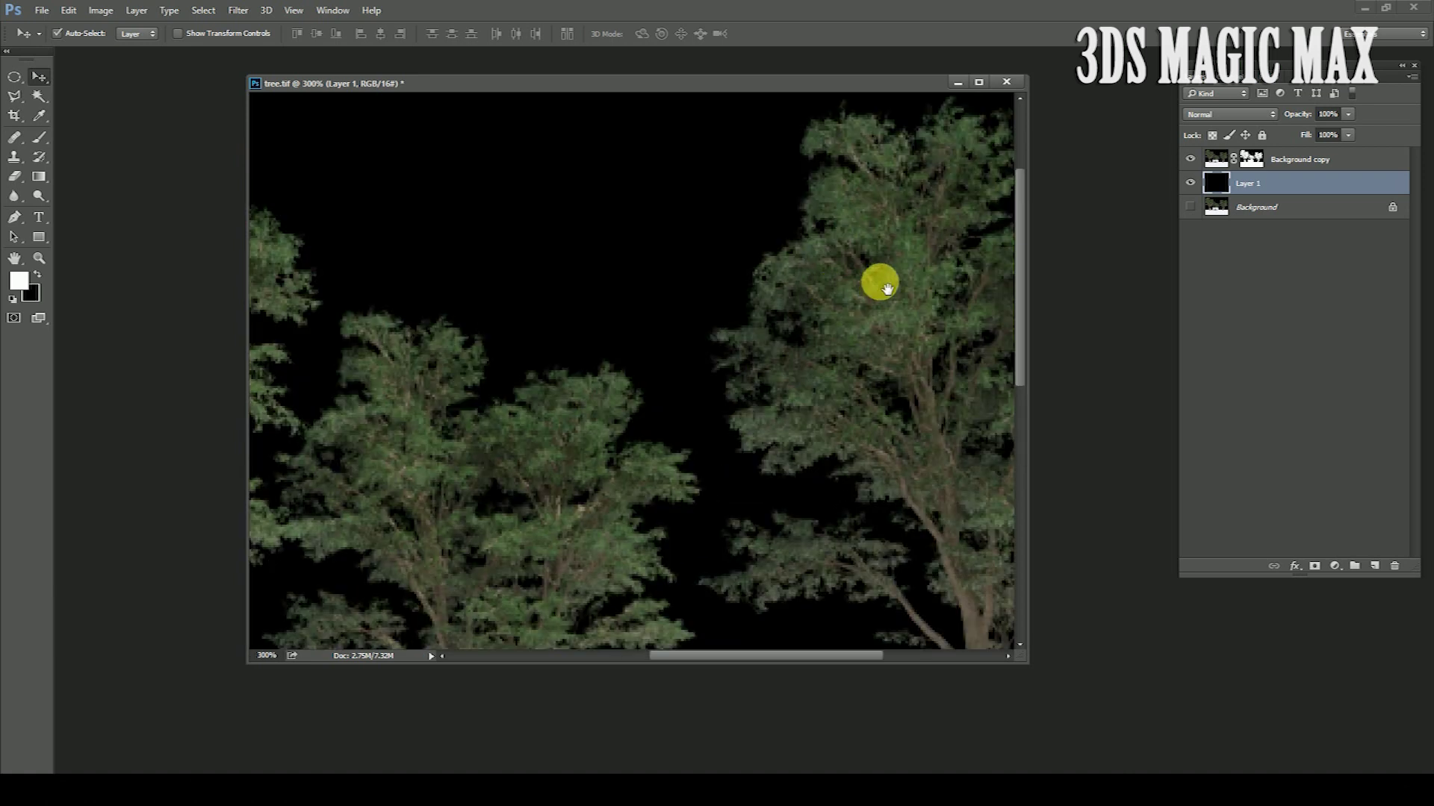
{"action": "left_click_drag", "start_coordinate": [872, 281], "coordinate": [619, 291]}
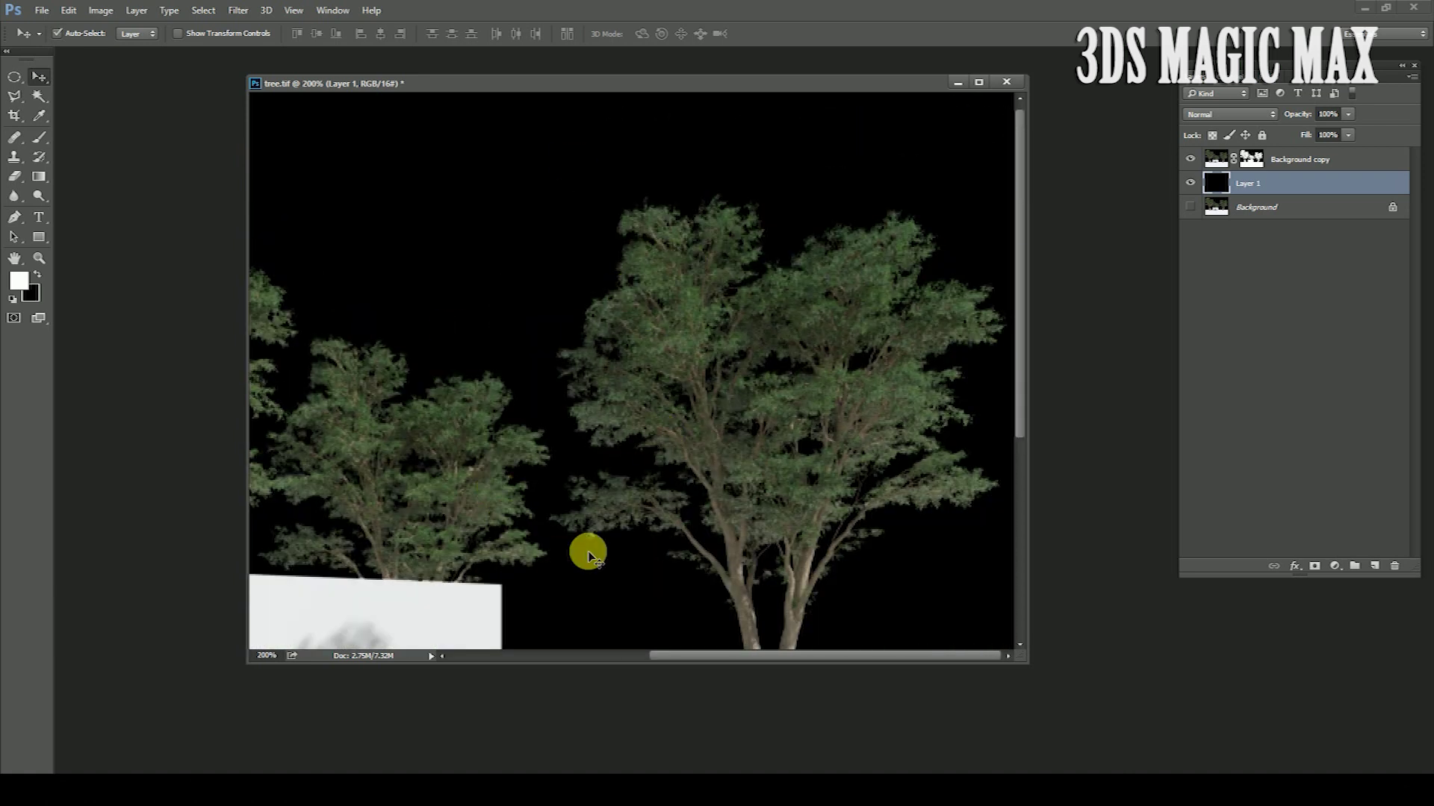
{"action": "key", "text": "ctrl"}
{"action": "left_click", "coordinate": [978, 82]}
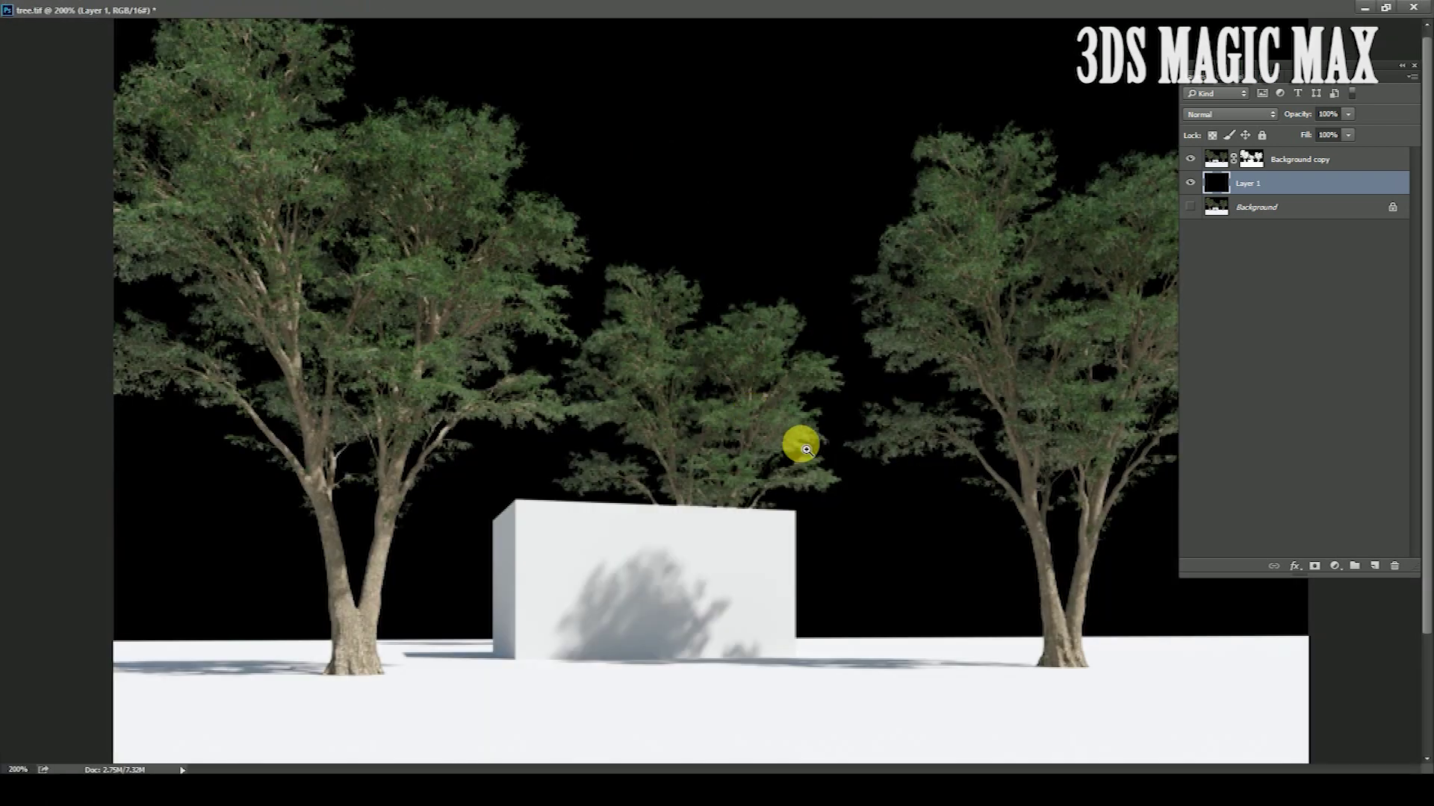
{"action": "left_click", "coordinate": [849, 437], "text": "ctrl"}
{"action": "left_click", "coordinate": [1190, 183]}
{"action": "left_click", "coordinate": [1190, 159]}
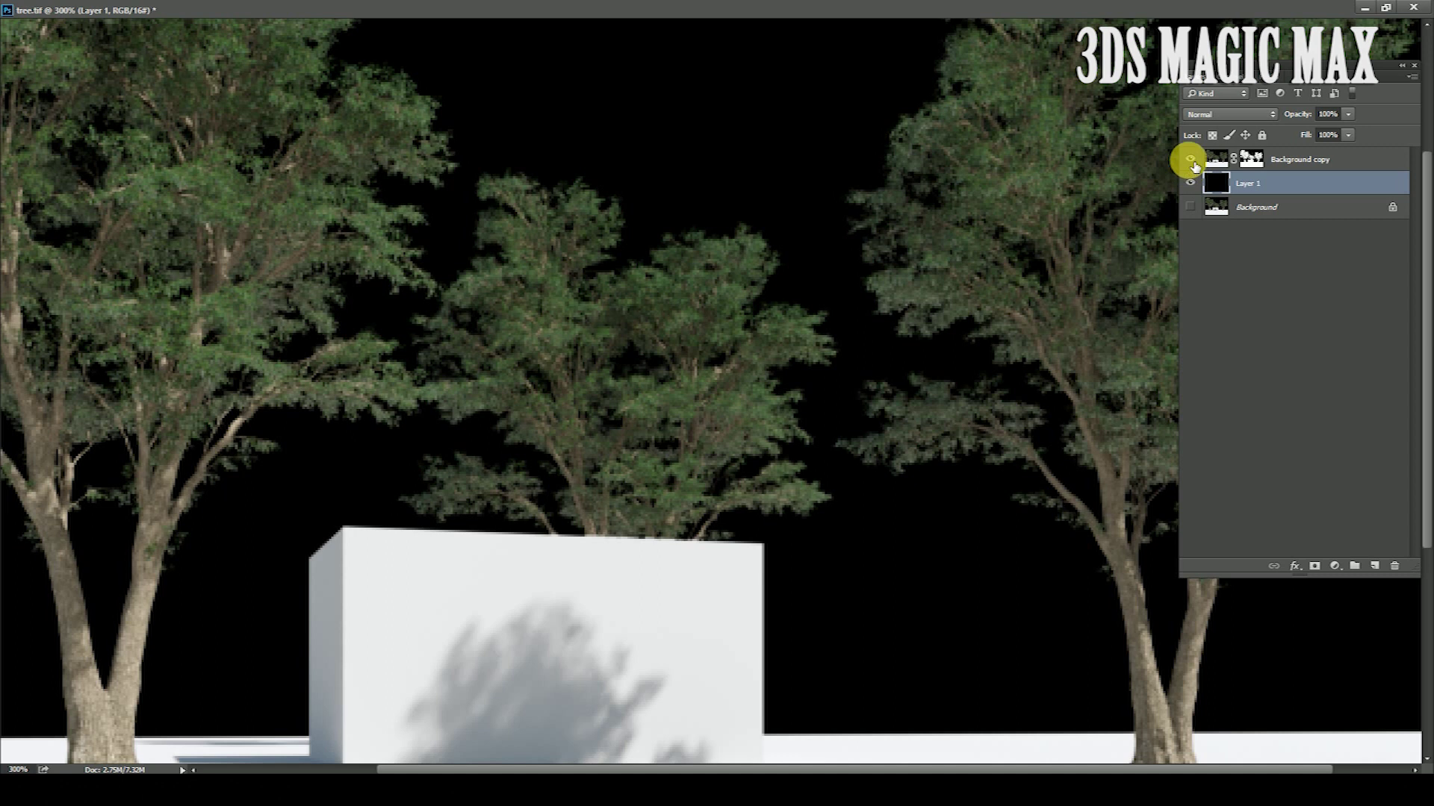
{"action": "left_click", "coordinate": [1190, 159]}
{"action": "left_click", "coordinate": [1190, 159]}
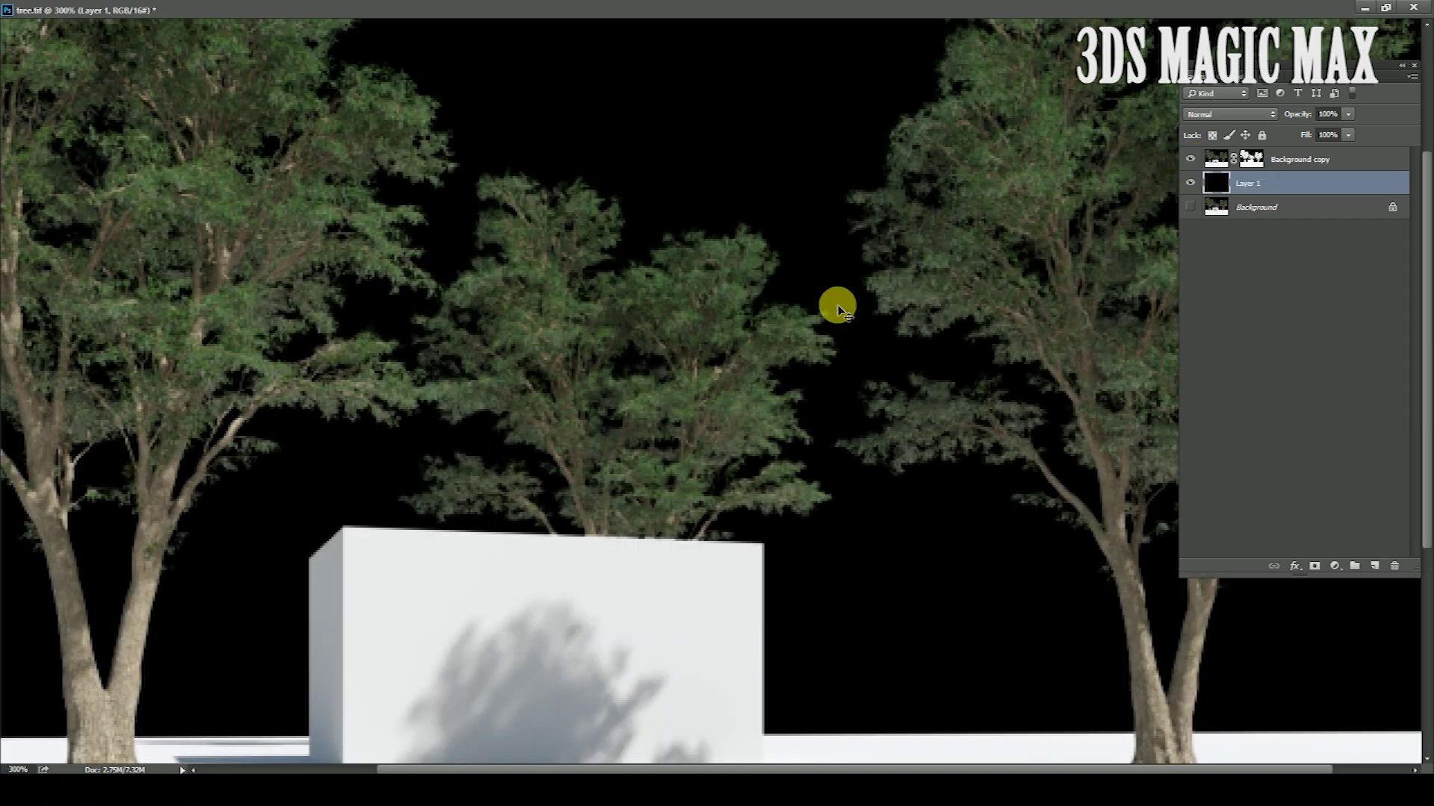
{"action": "key", "text": "ctrl+minus"}
{"action": "key", "text": "ctrl+minus"}
{"action": "key", "text": "z"}
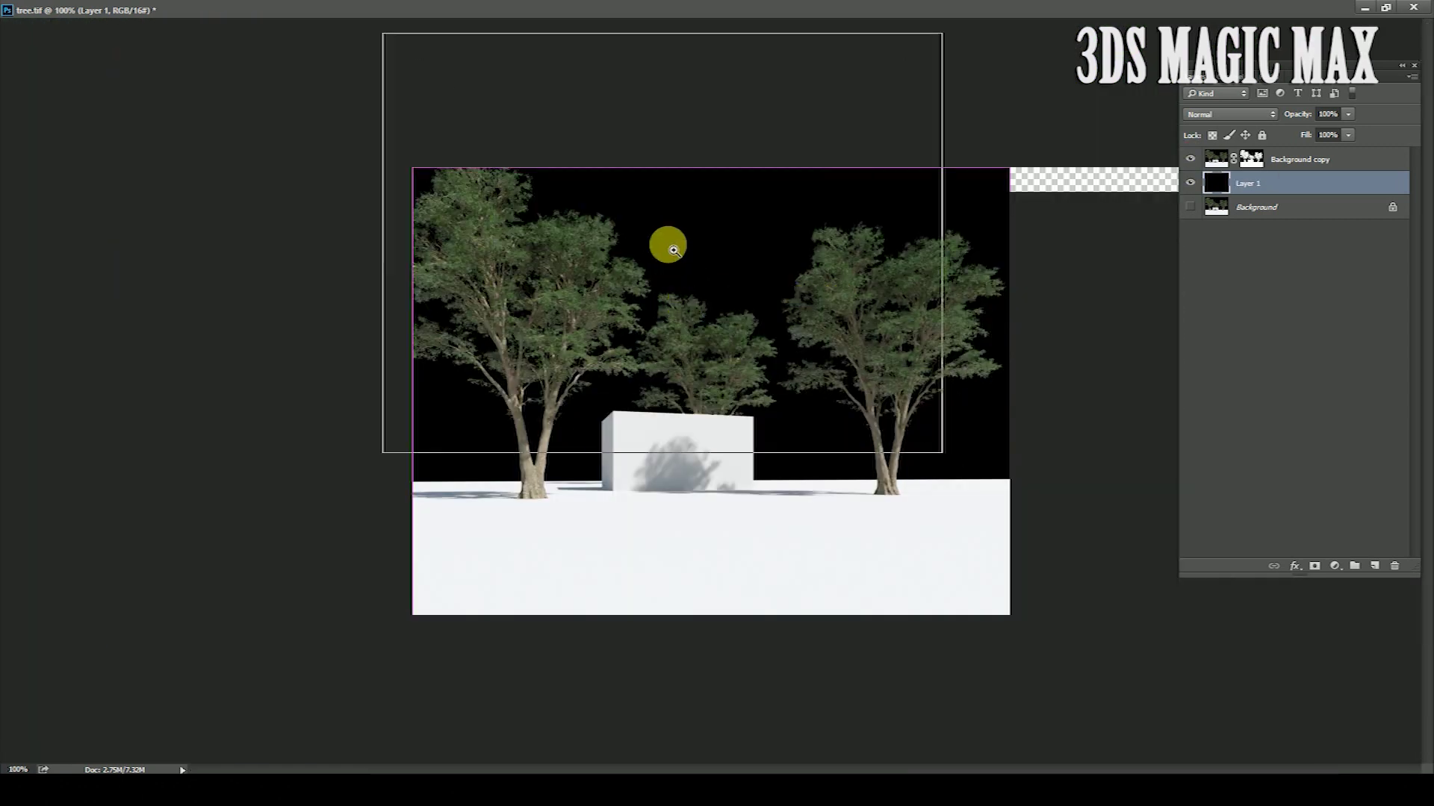
{"action": "left_click", "coordinate": [669, 240]}
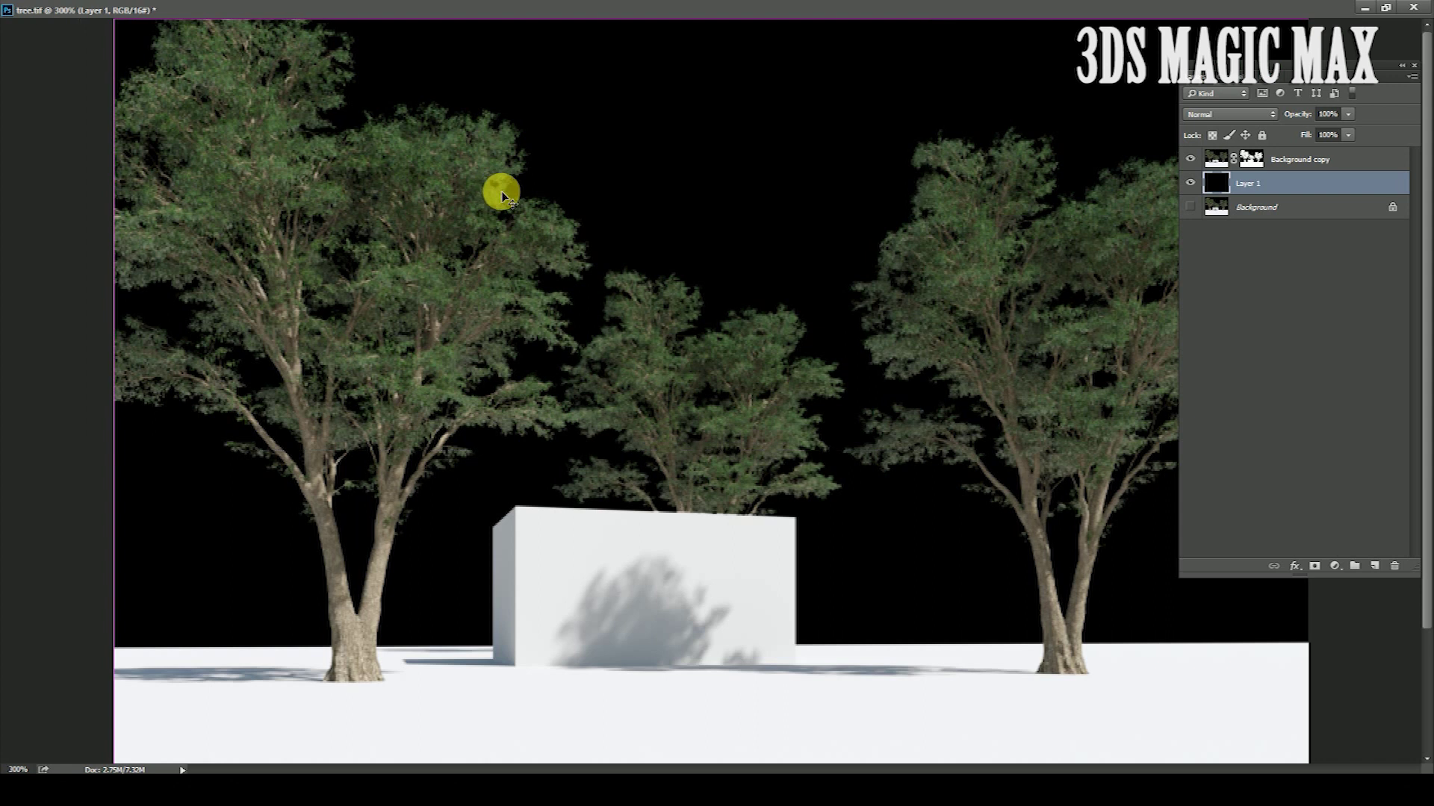
{"action": "left_click", "coordinate": [501, 194]}
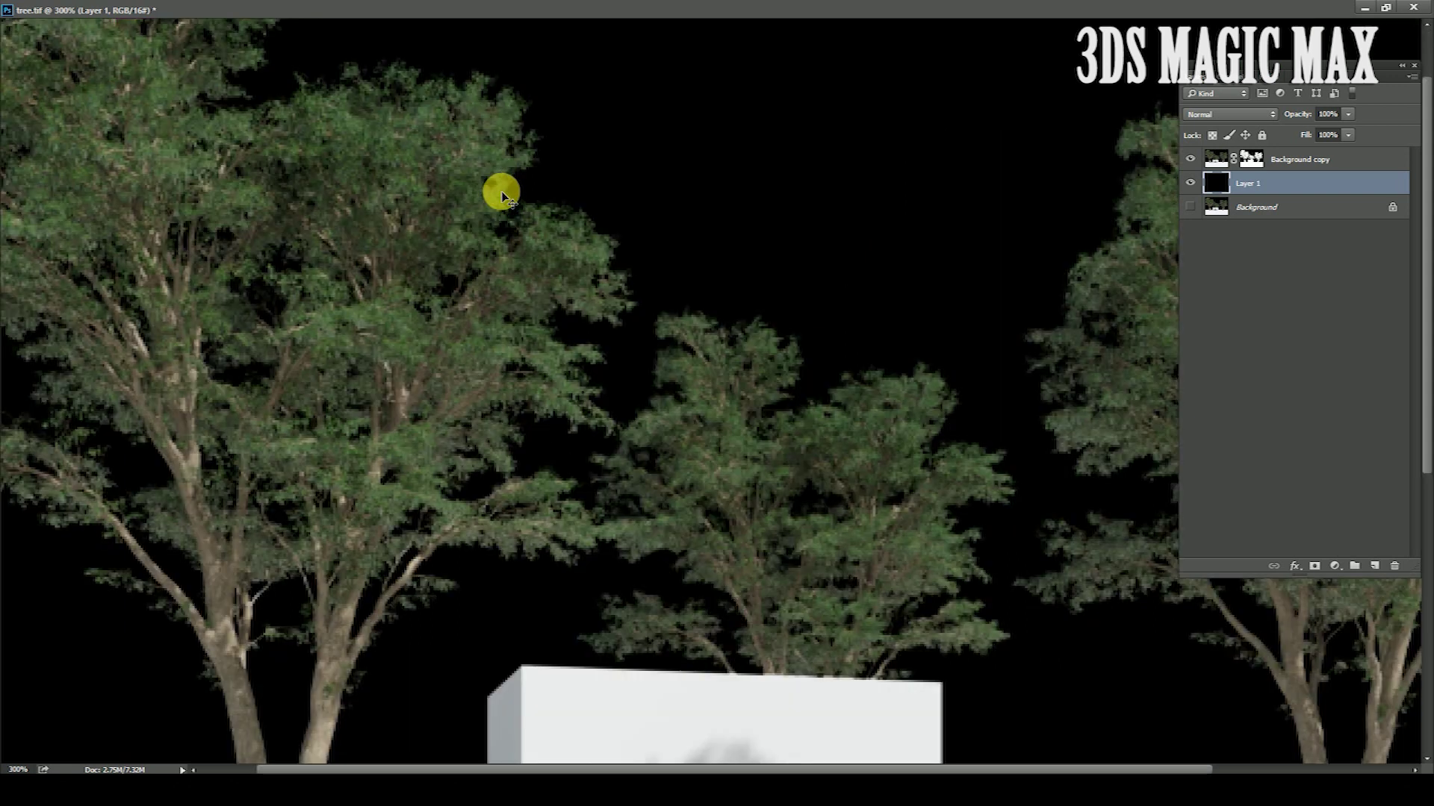
{"action": "left_click", "coordinate": [501, 193], "text": "alt"}
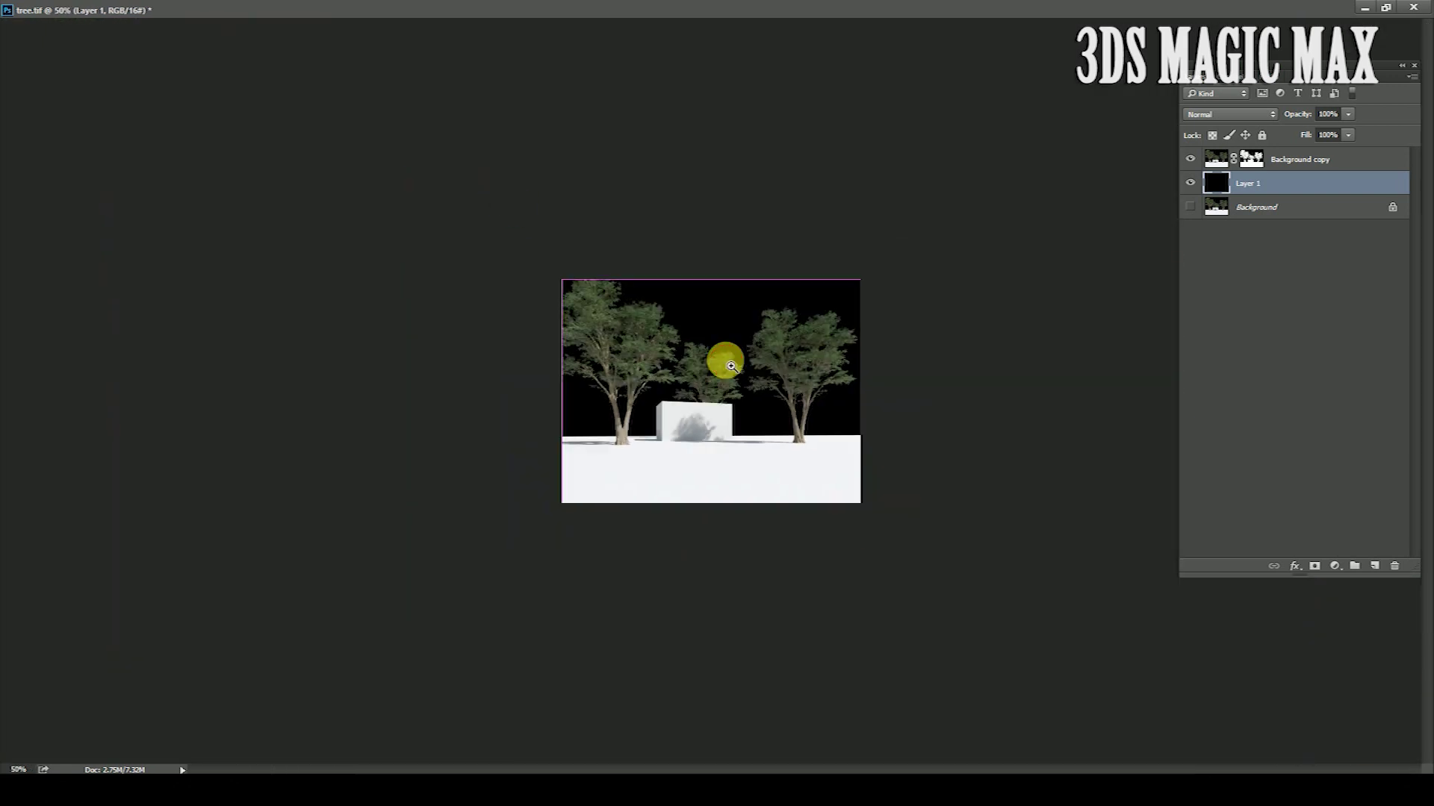
{"action": "key", "text": "ctrl+0"}
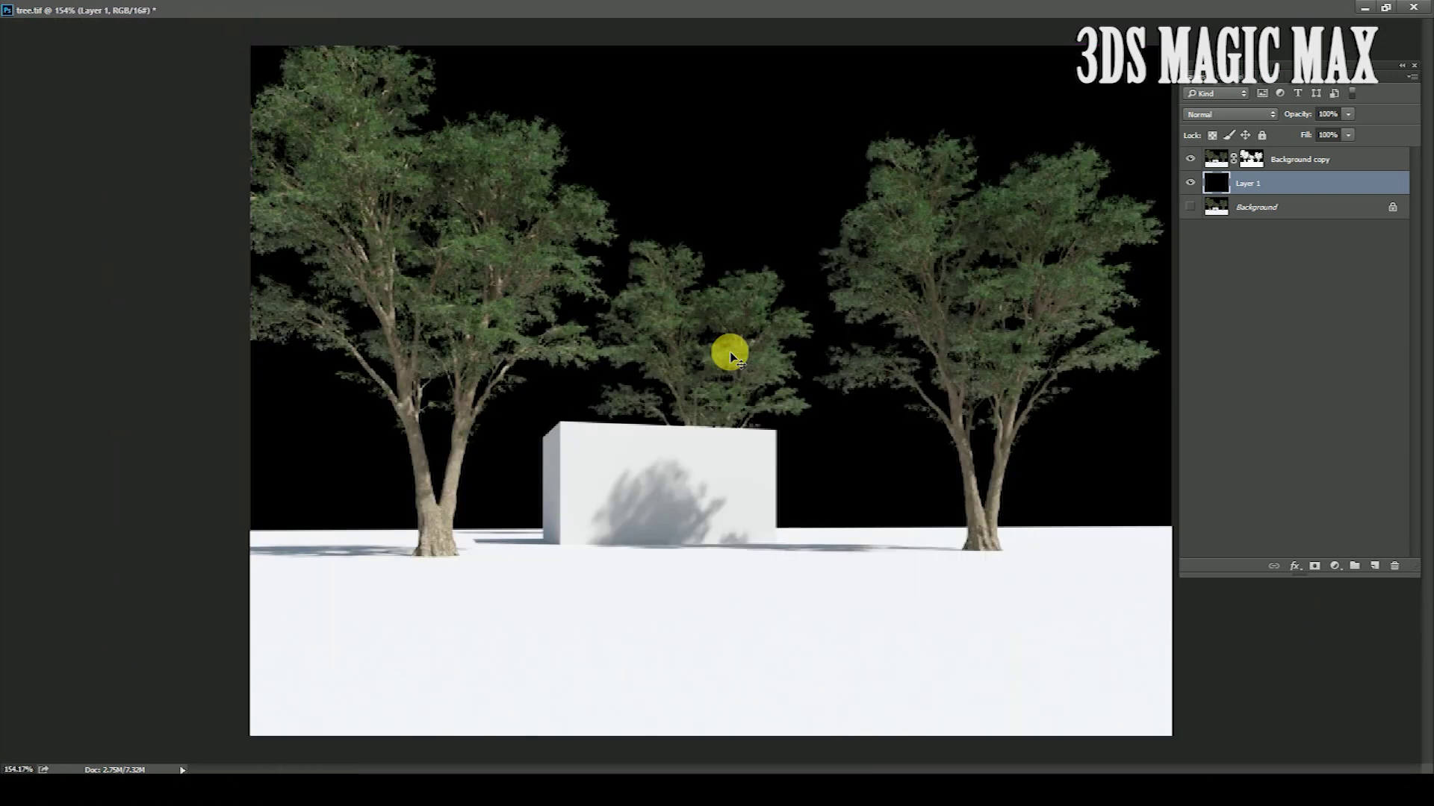